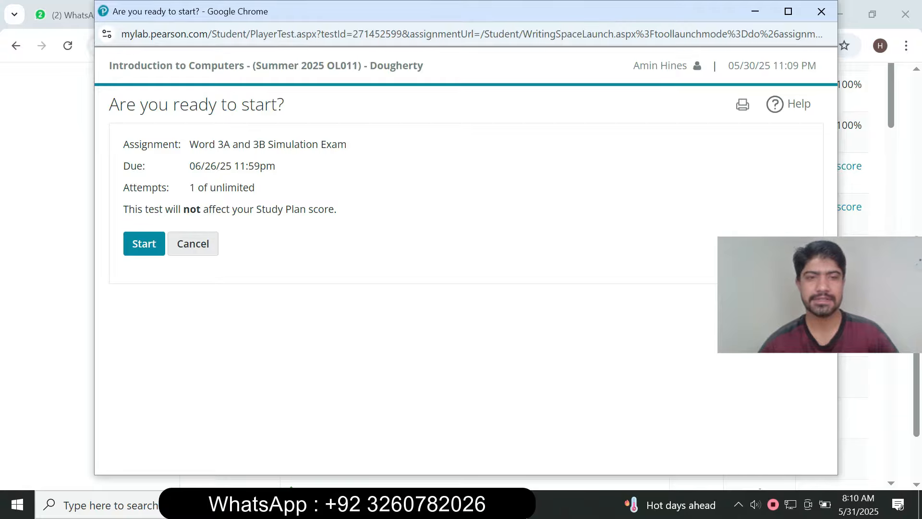
Start the Word 3A and 3B Simulation Exam assignment and launch its simulation.
click(144, 243)
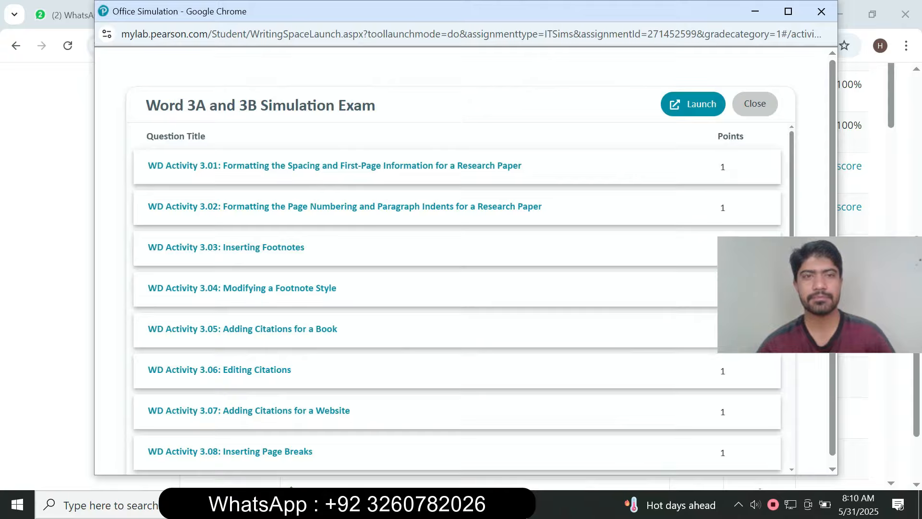
click(692, 104)
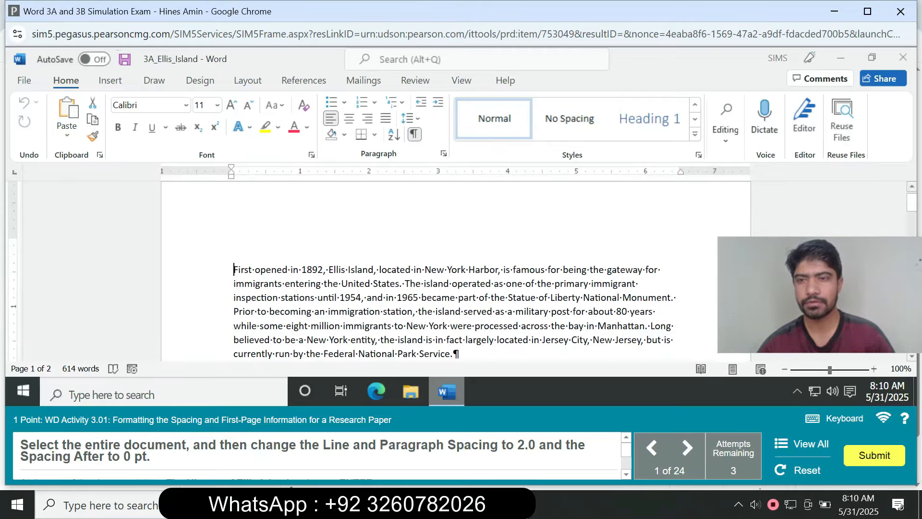
drag(821, 295, 802, 216)
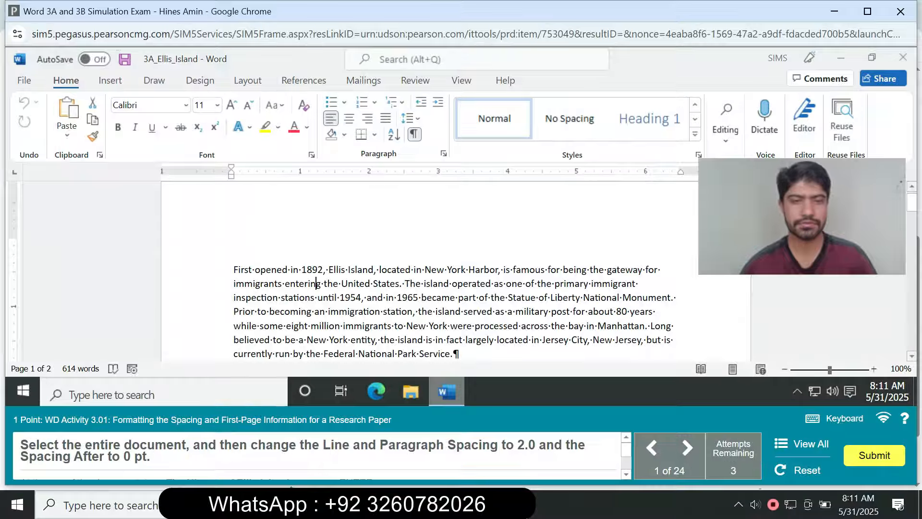
Set the entire document's line spacing to 2.0 and its paragraph spacing after to 0 pt.
key(ctrl+a)
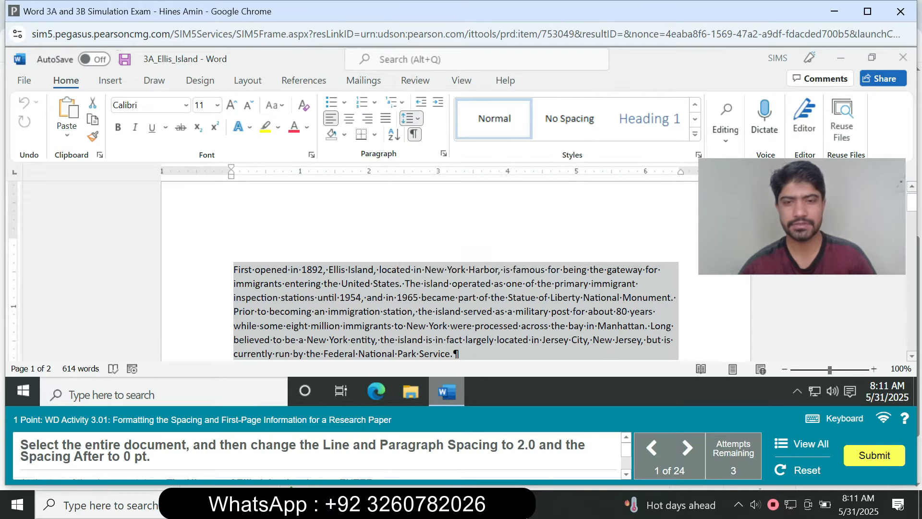
click(409, 118)
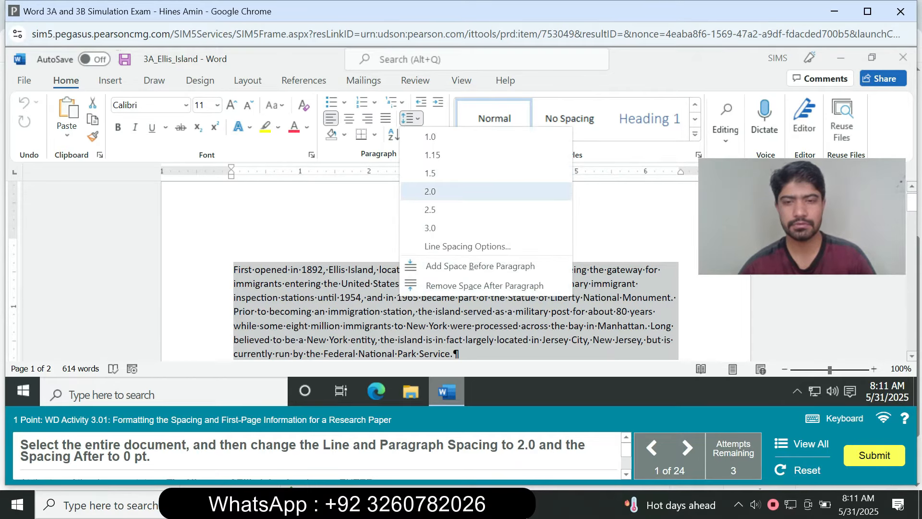
click(430, 191)
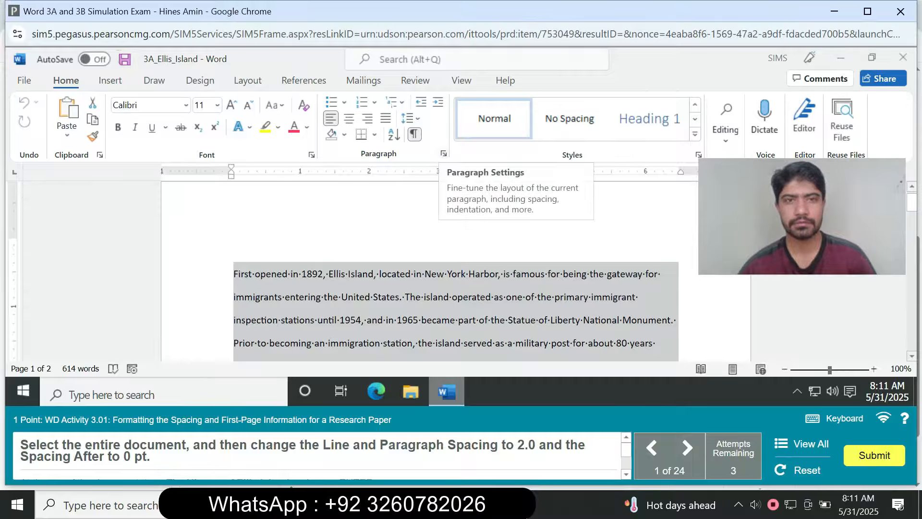
click(444, 154)
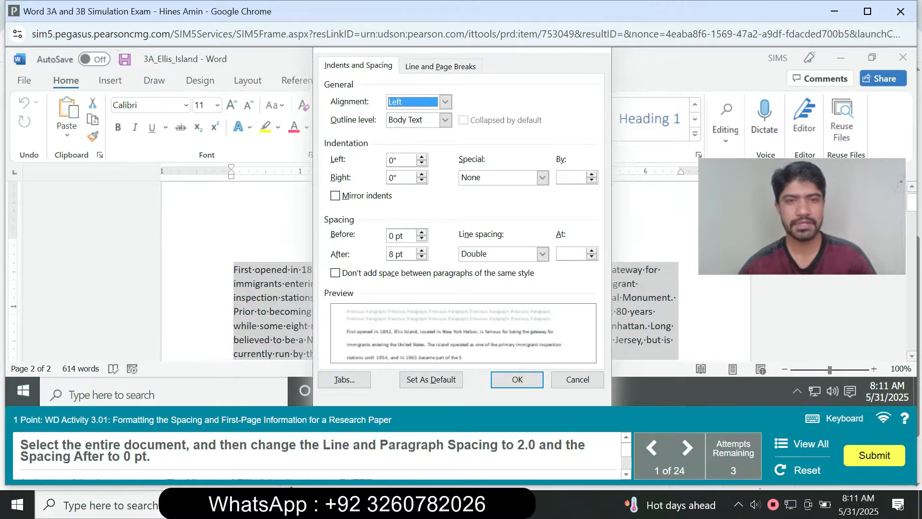
click(421, 257)
click(422, 258)
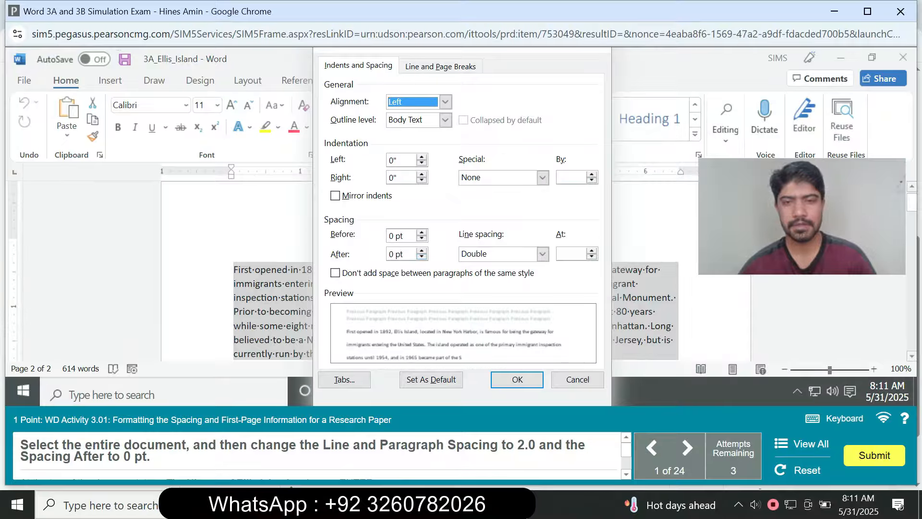
key(Return)
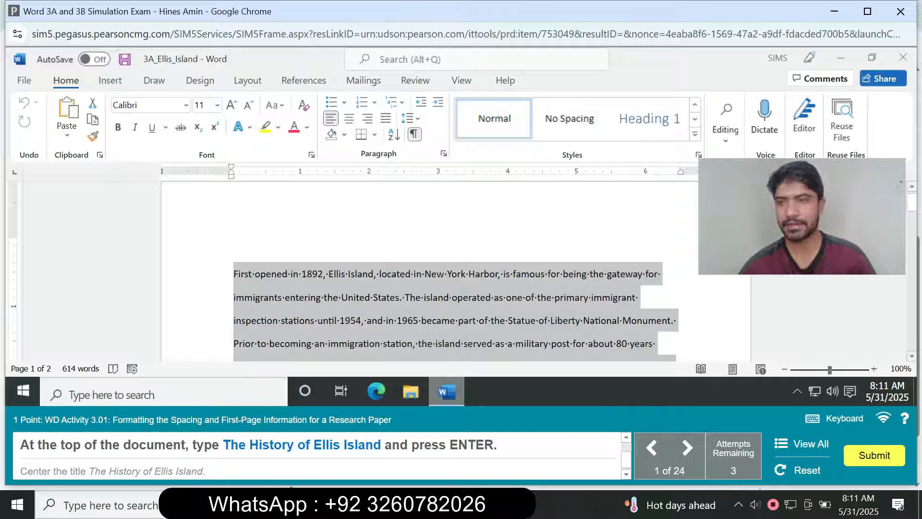
Insert the title "The History of Ellis Island" as its own paragraph above the opening paragraph and center it.
scroll(461, 269, up, 1)
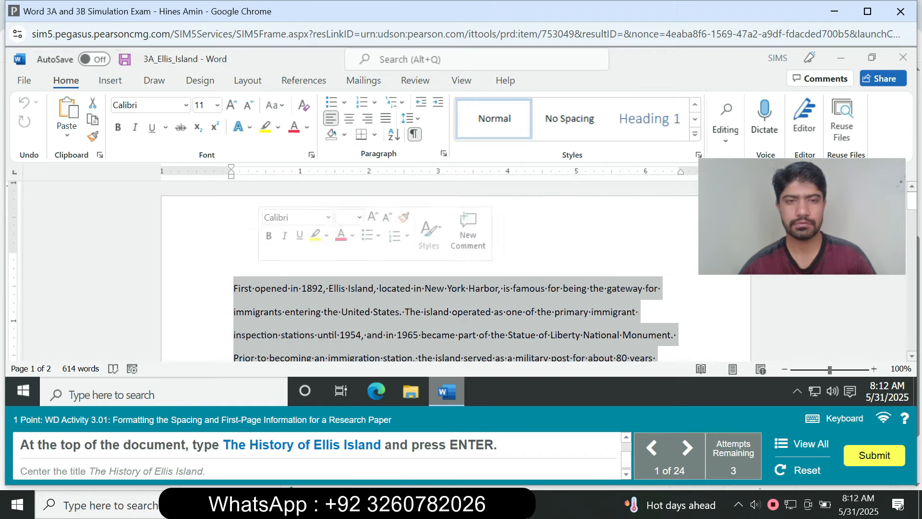
click(234, 288)
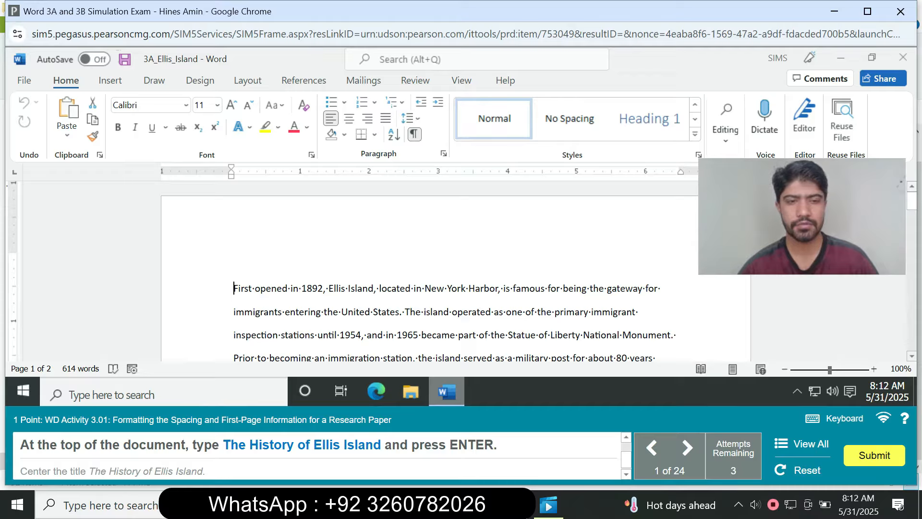
text(The Hi)
text(st)
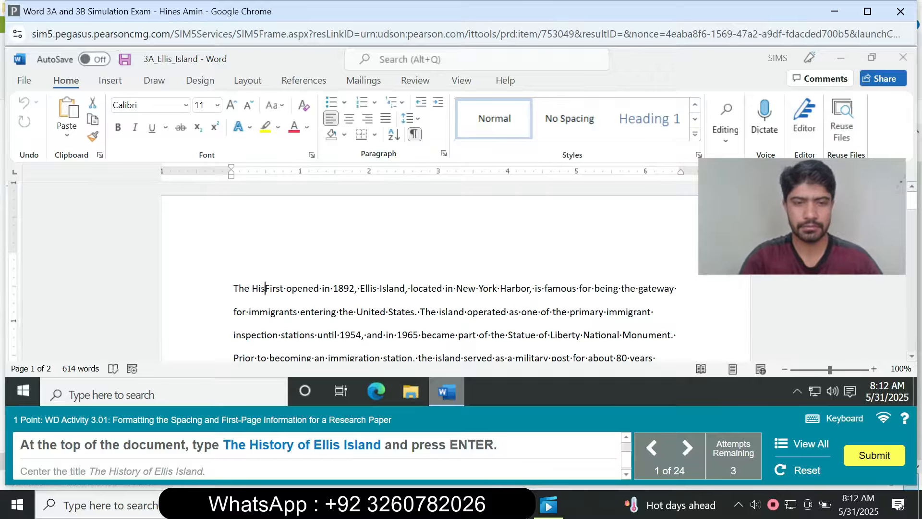
text(ory)
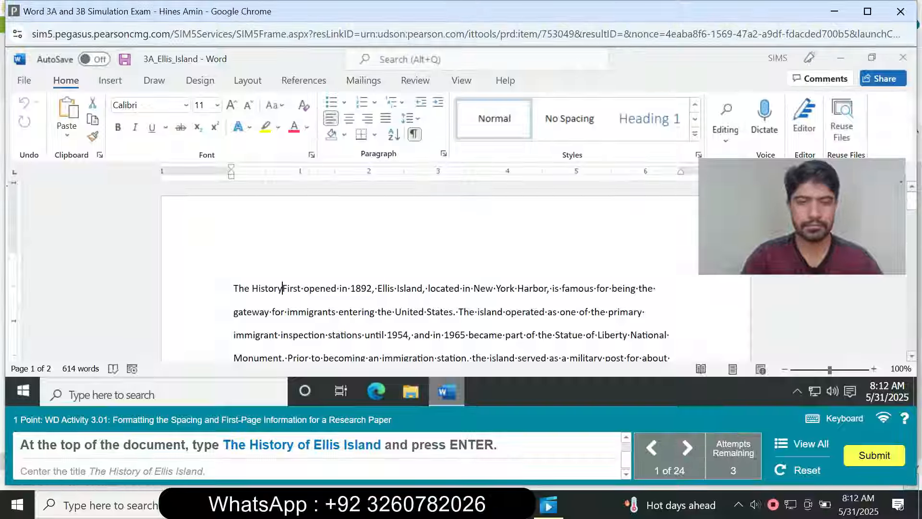
text( of )
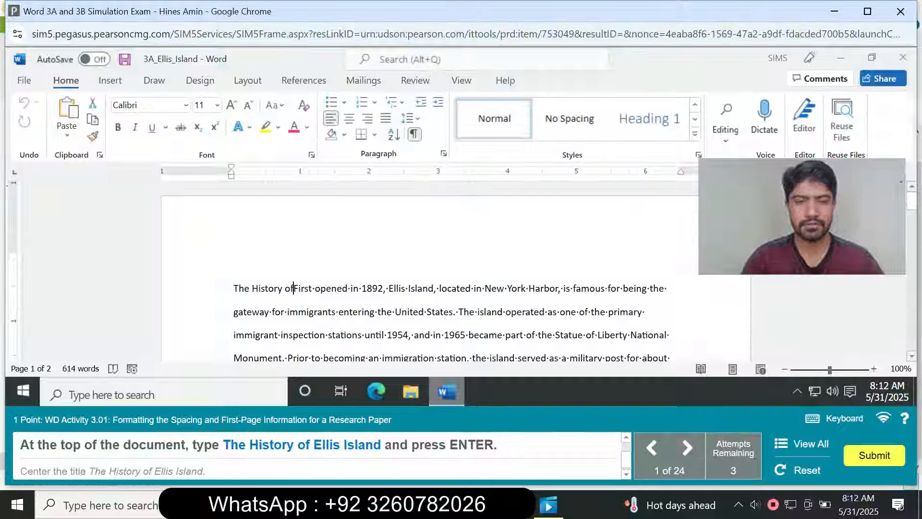
text(Ell)
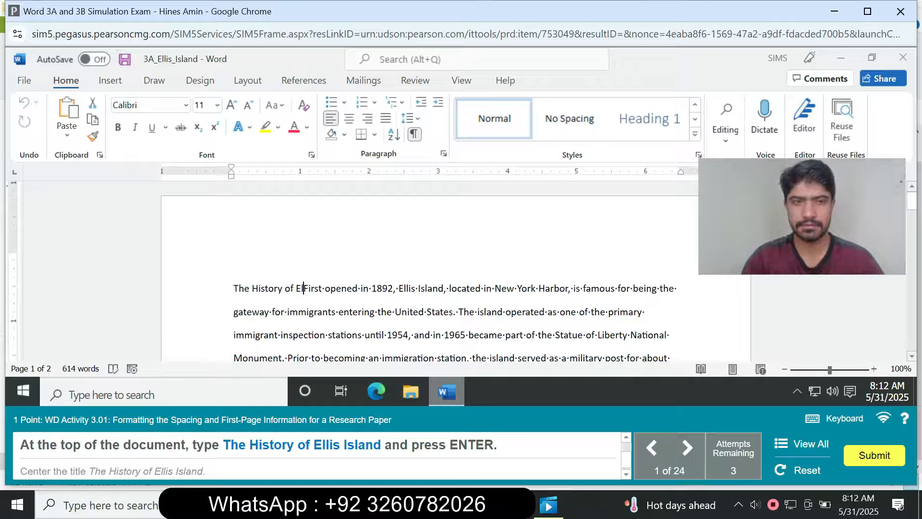
text(is )
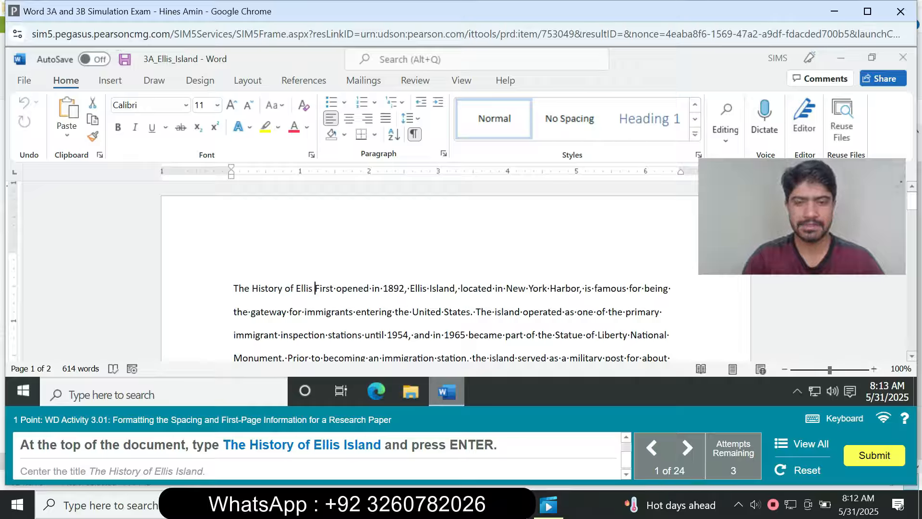
text(I)
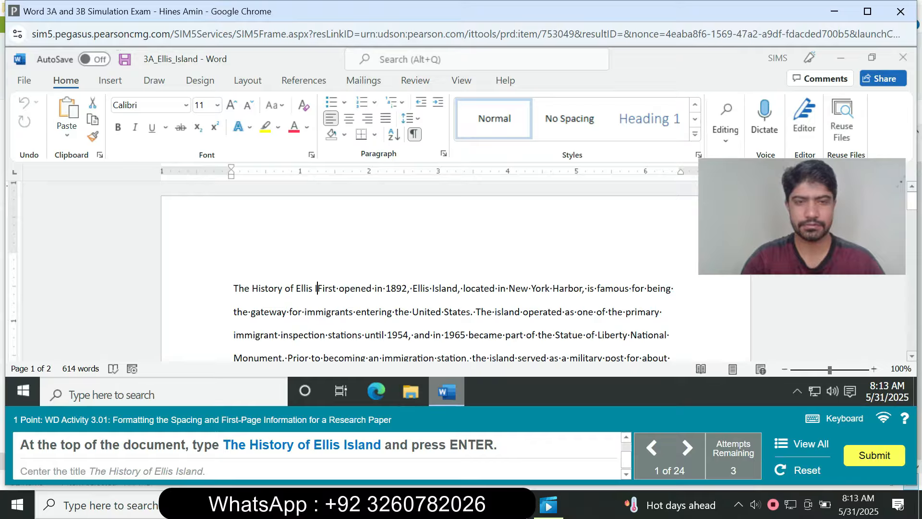
text(slan)
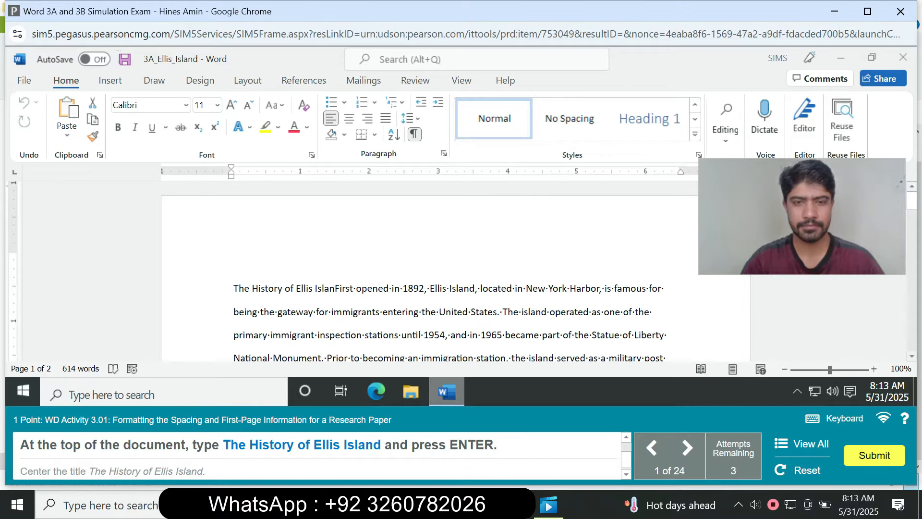
key(Return)
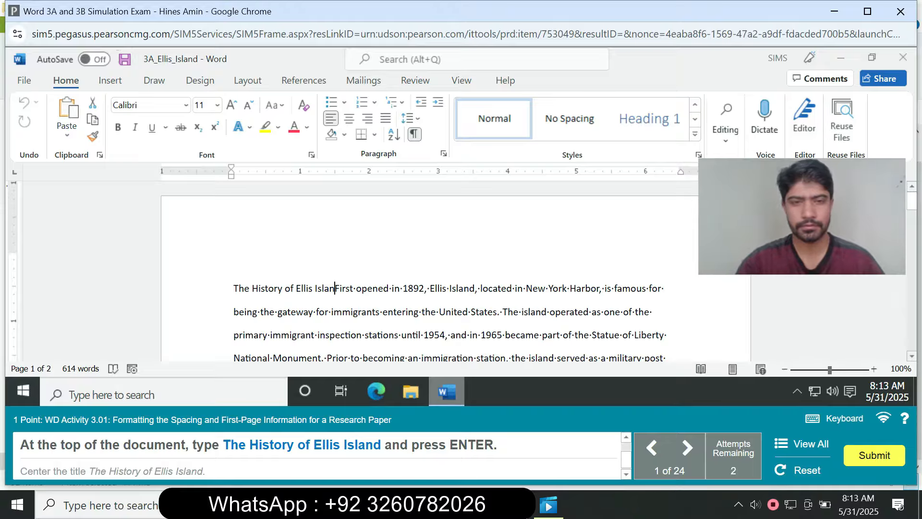
text(d)
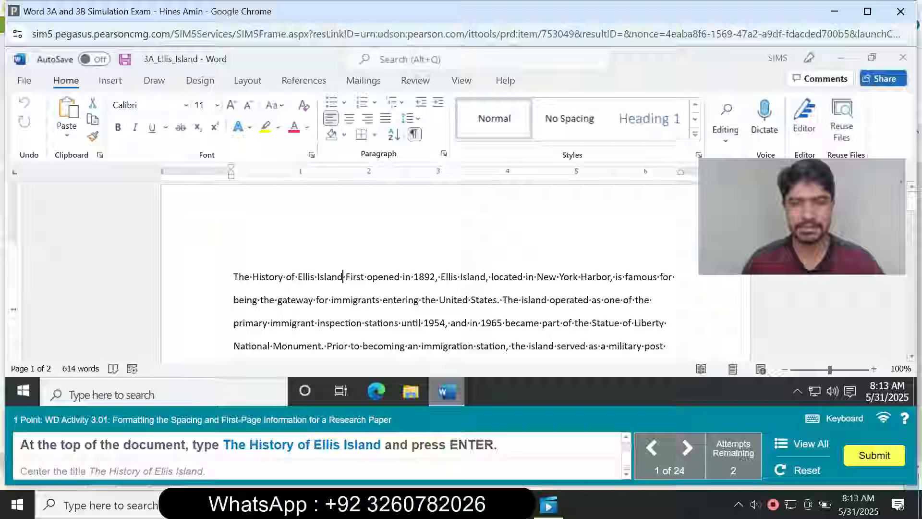
key(Return)
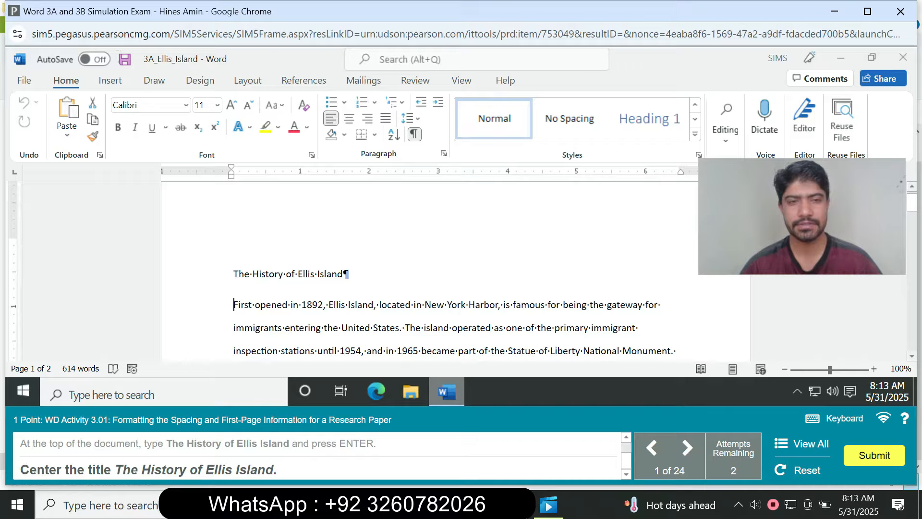
drag(234, 274, 342, 273)
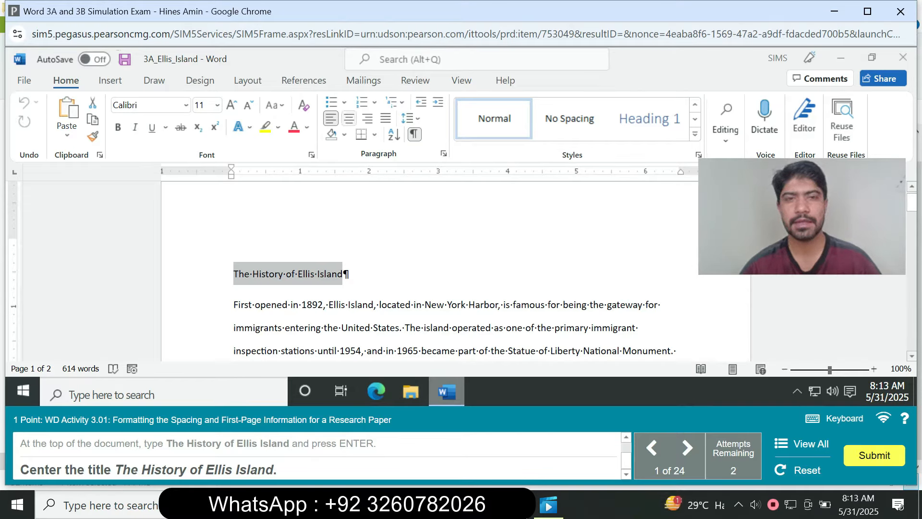
click(350, 118)
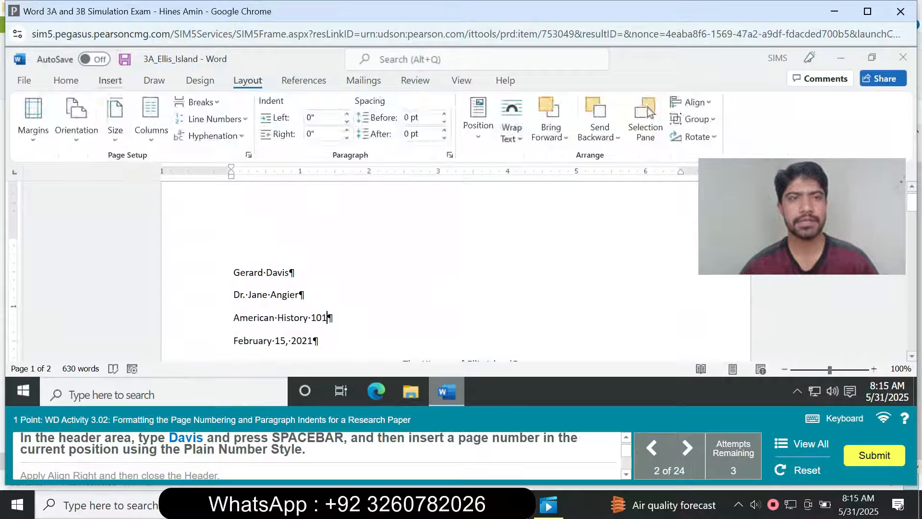
Open the page header for editing and enter the author's surname followed by a space.
click(110, 80)
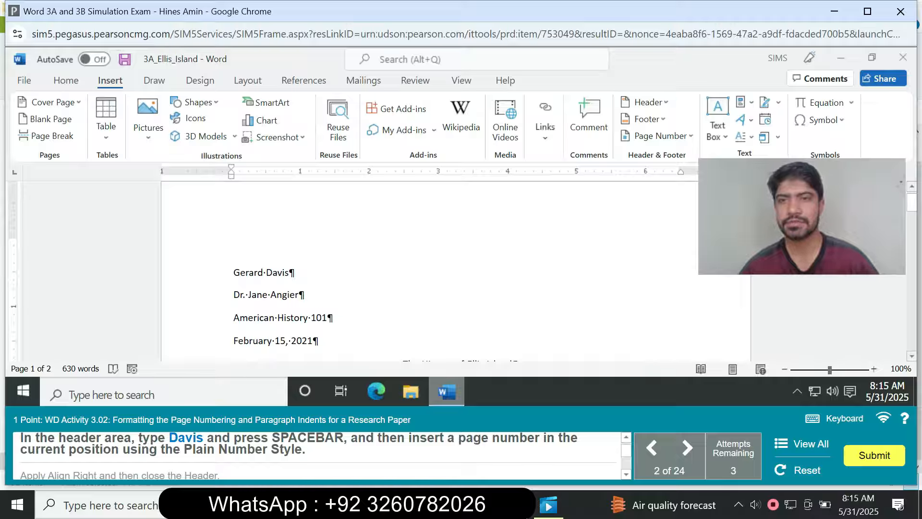
click(646, 102)
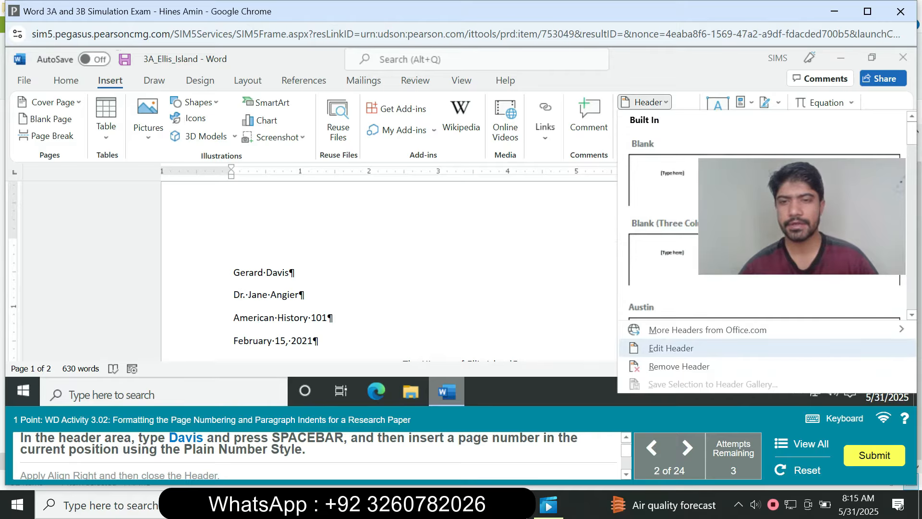
click(671, 348)
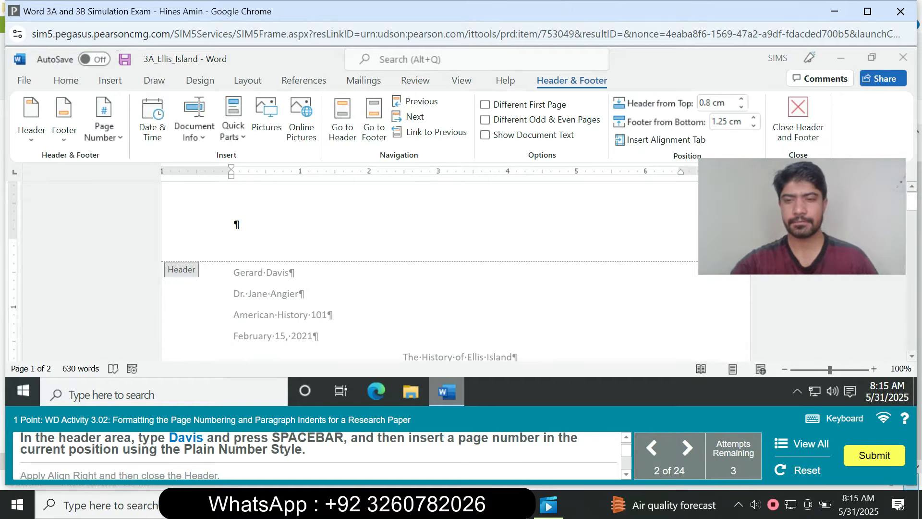
text(D)
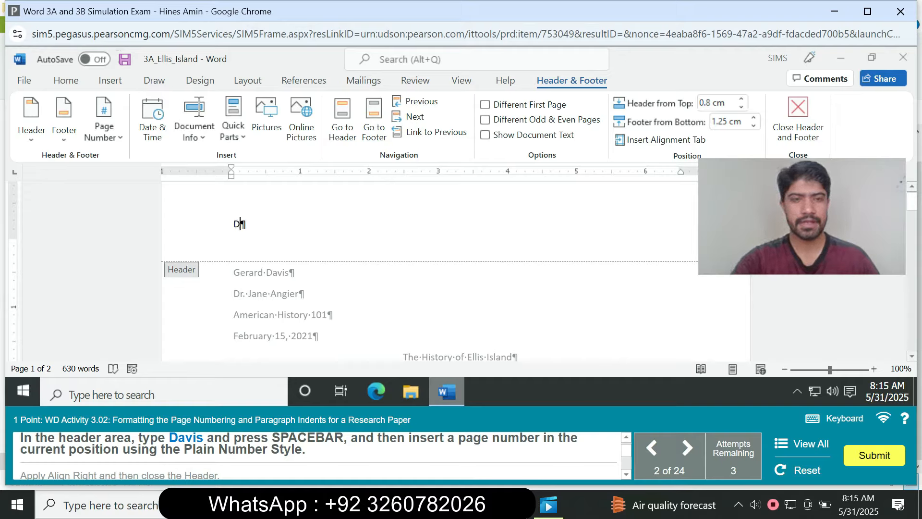
text(avis)
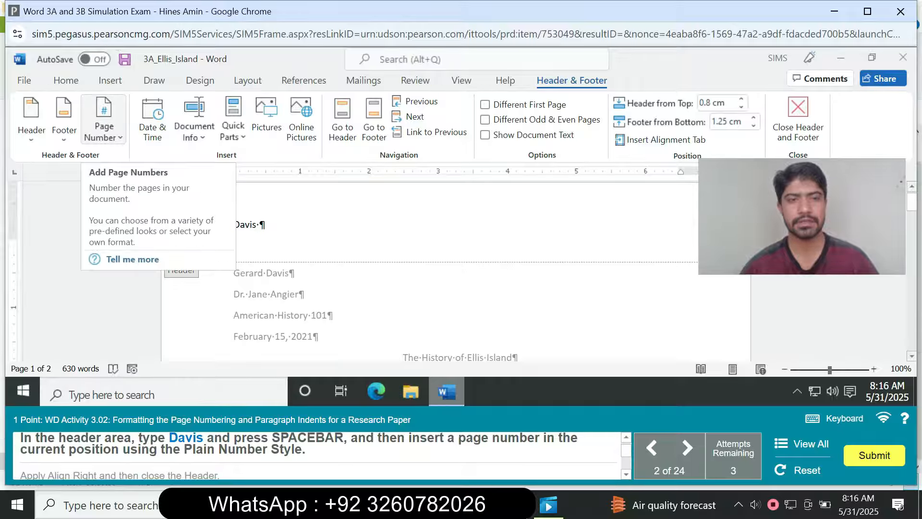
Insert a page number in the Plain Number style at the current position after the surname and right-align the header paragraph.
click(103, 127)
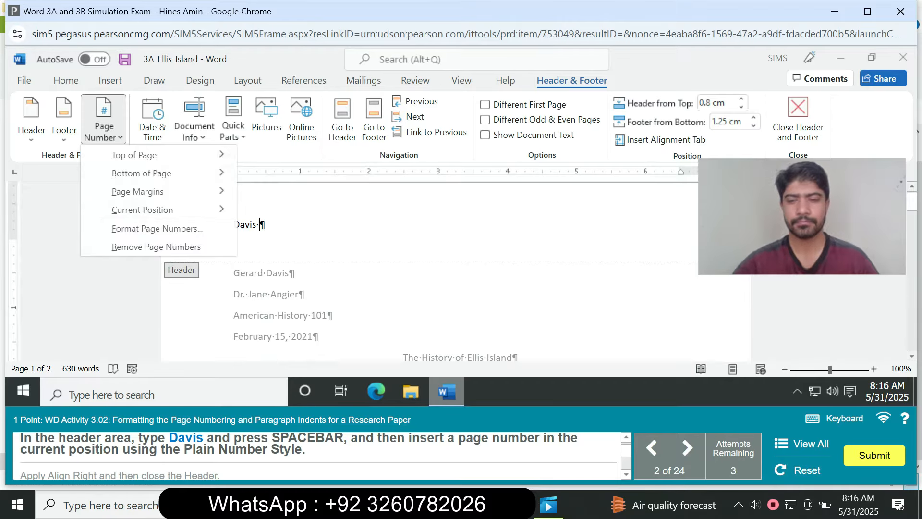
click(103, 126)
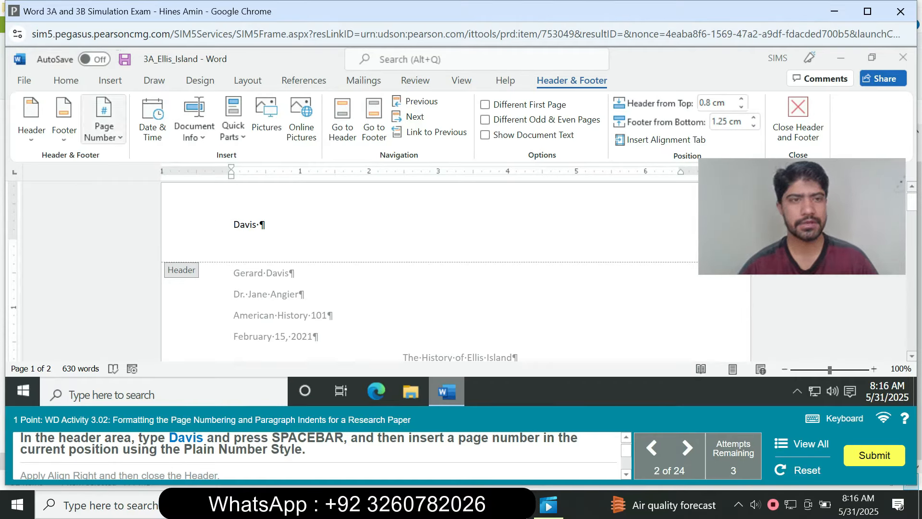
click(104, 127)
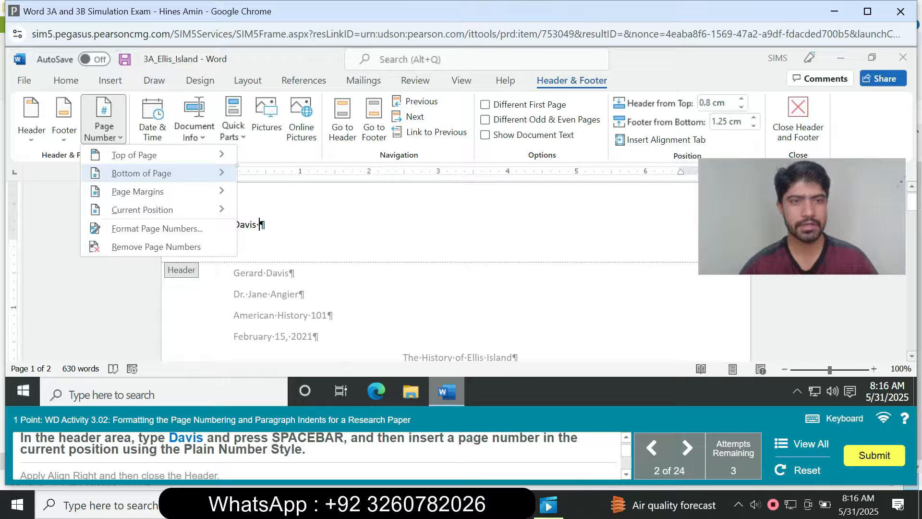
mouse_move(143, 209)
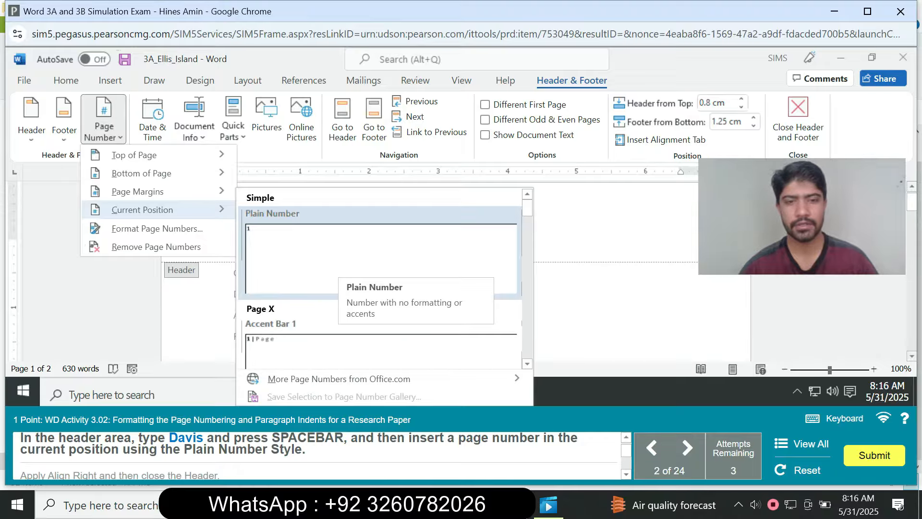
click(336, 267)
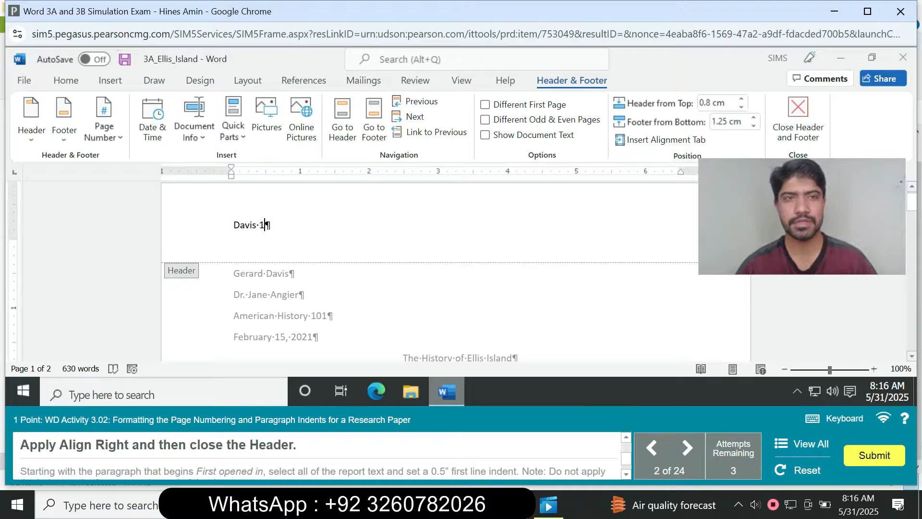
click(66, 80)
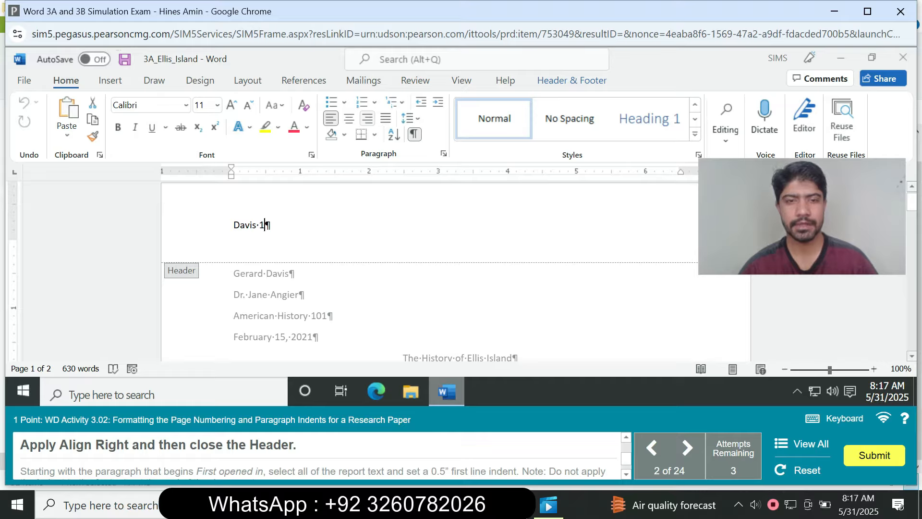
click(367, 118)
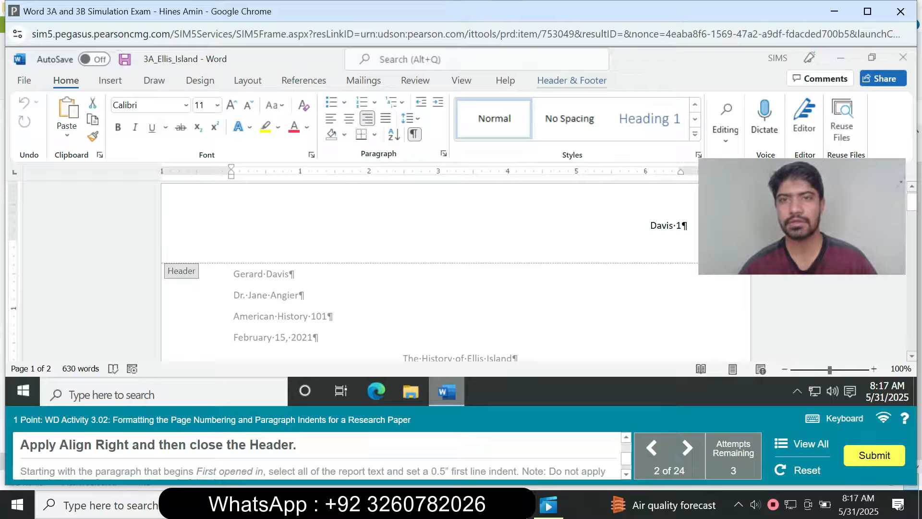
Close the page header and return to the document body.
click(571, 81)
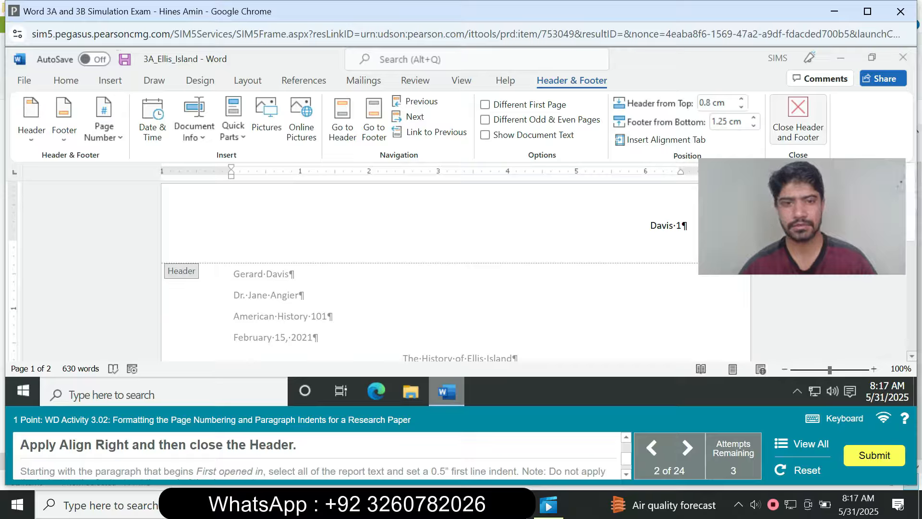
click(798, 118)
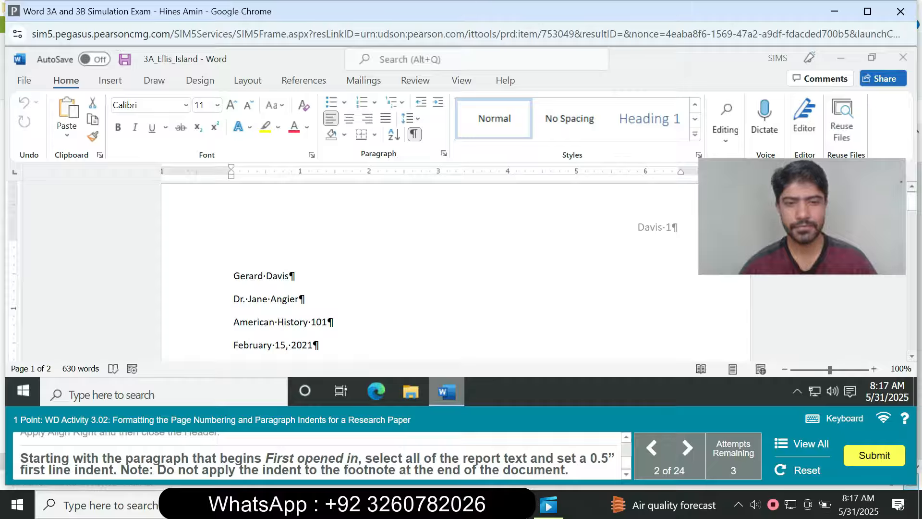
Try to select the report text from the "First opened in" paragraph to the end of the body and open its paragraph settings.
scroll(432, 269, down, 3)
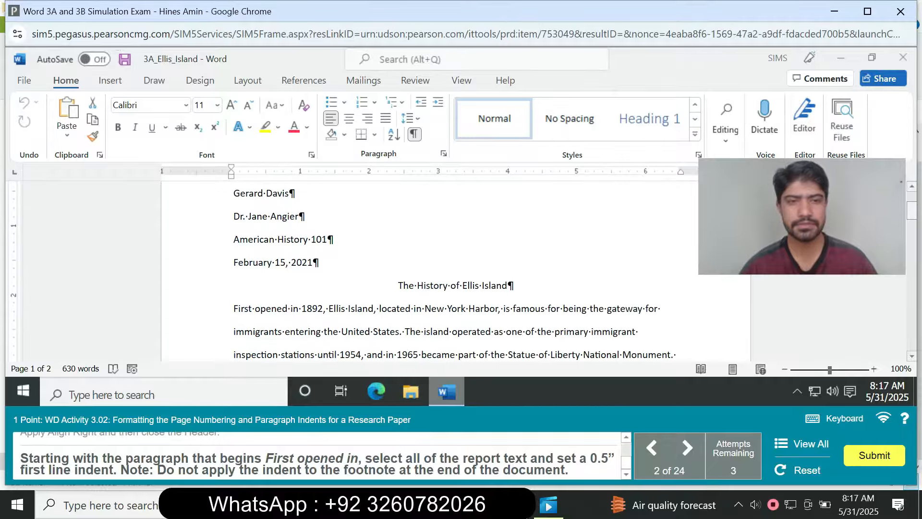
click(233, 284)
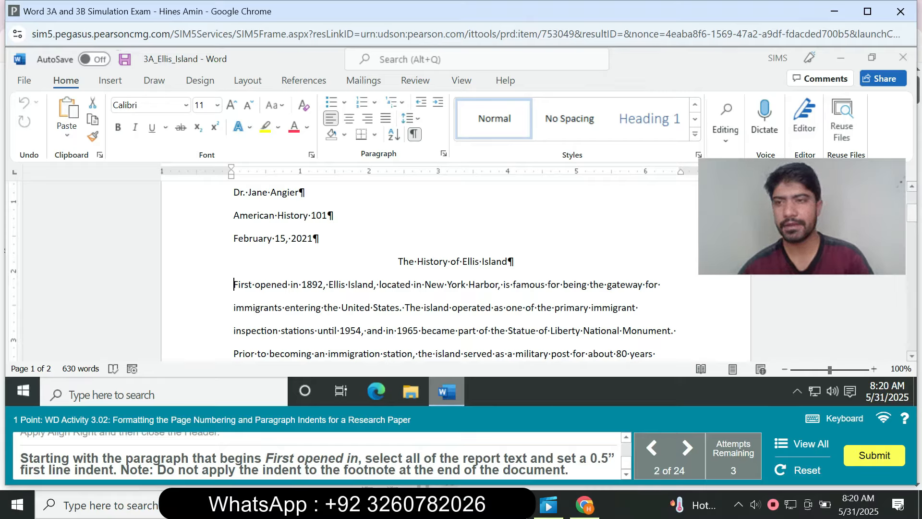
drag(912, 213, 911, 201)
drag(234, 274, 614, 215)
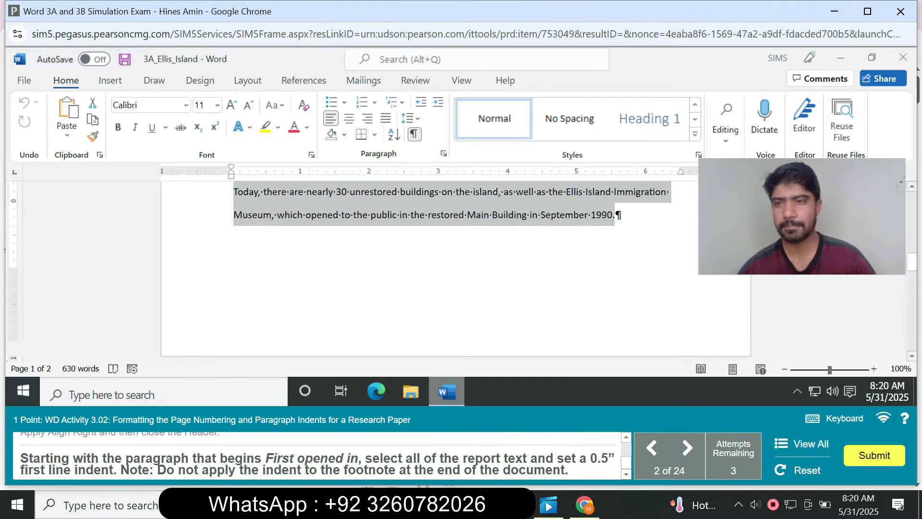
scroll(456, 269, down, 10)
scroll(455, 269, up, 3)
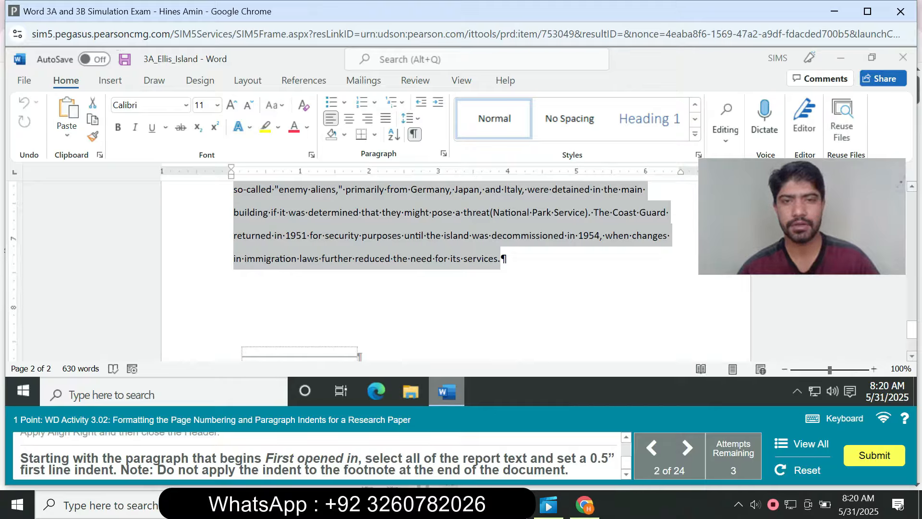
click(443, 154)
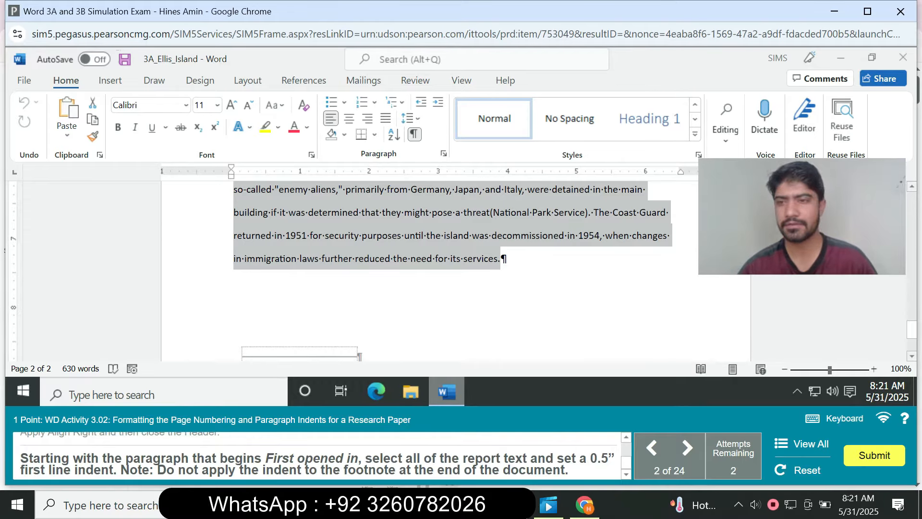
Apply a 0.5" first line indent to all report text from the "First opened in" paragraph through the last body paragraph, excluding the footnote.
drag(911, 330, 911, 241)
scroll(456, 269, up, 5)
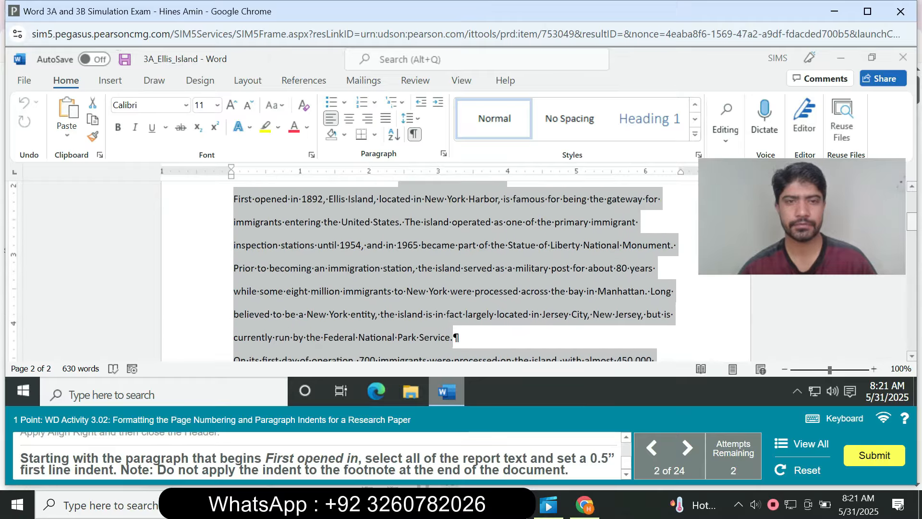
click(550, 303)
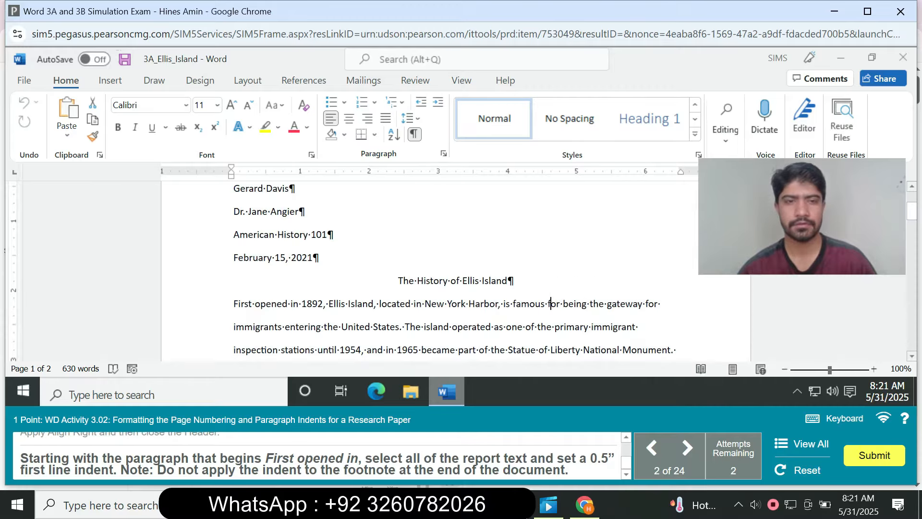
drag(234, 303, 502, 207)
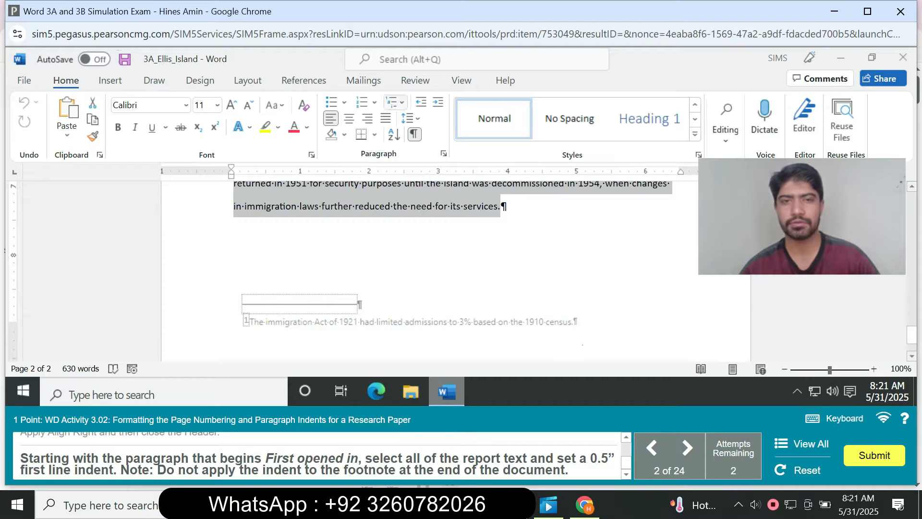
click(443, 154)
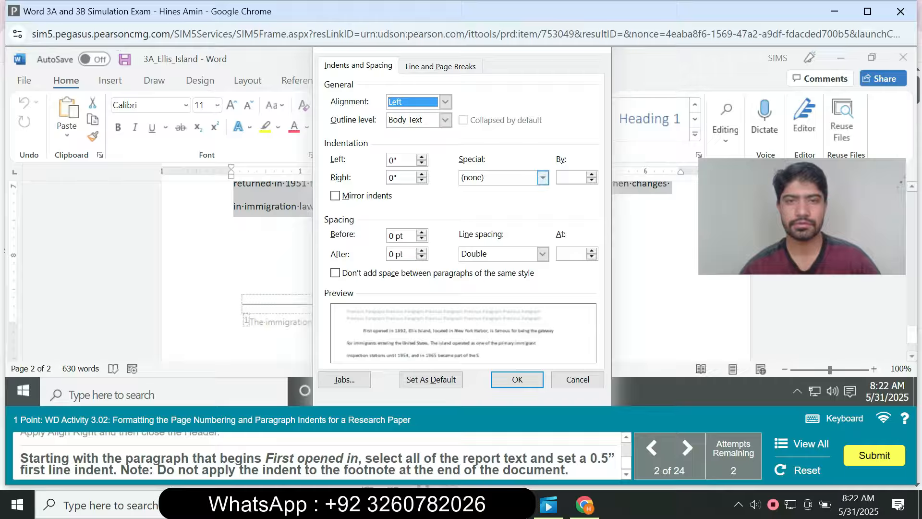
click(542, 177)
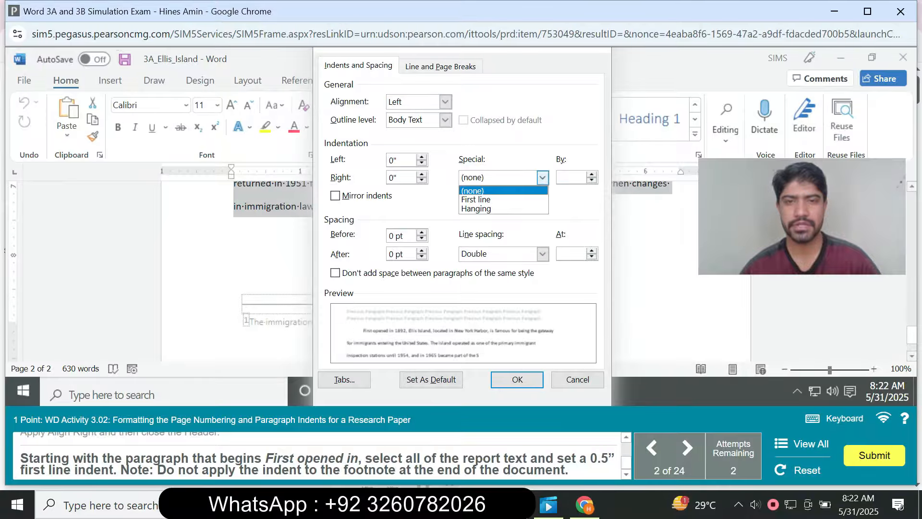
click(475, 199)
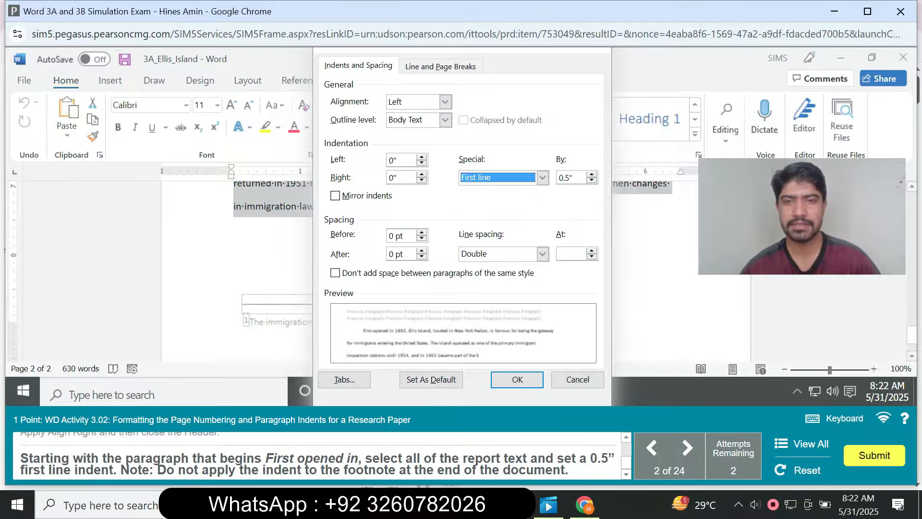
click(517, 379)
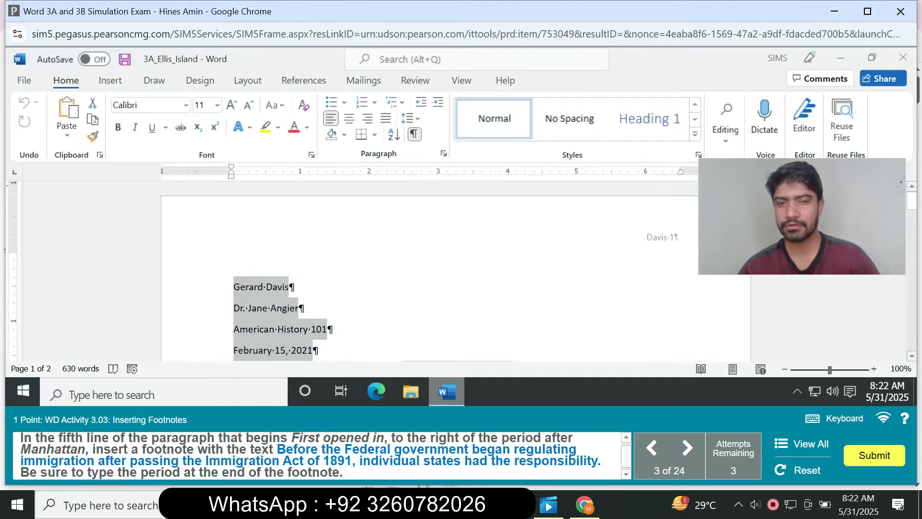
Insert a footnote right after the period following "Manhattan" in the "First opened in" paragraph.
right_click(859, 340)
key(Escape)
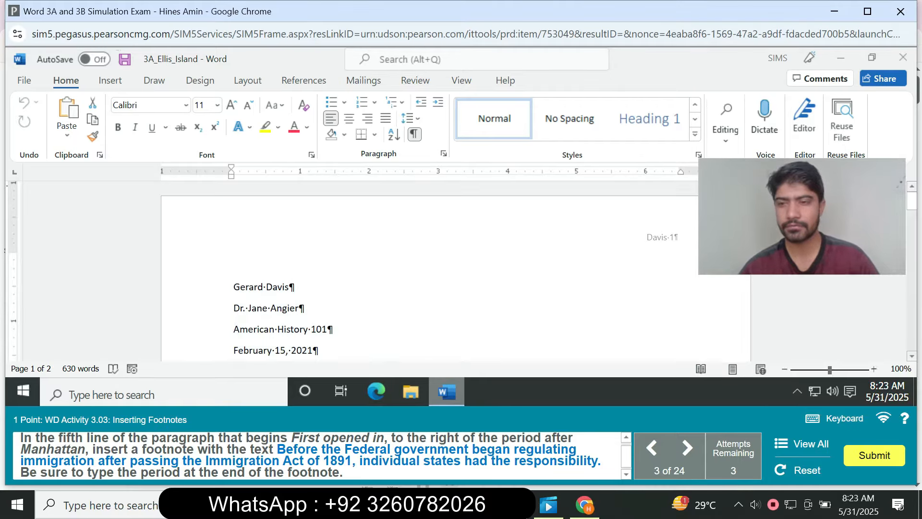
scroll(456, 271, down, 4)
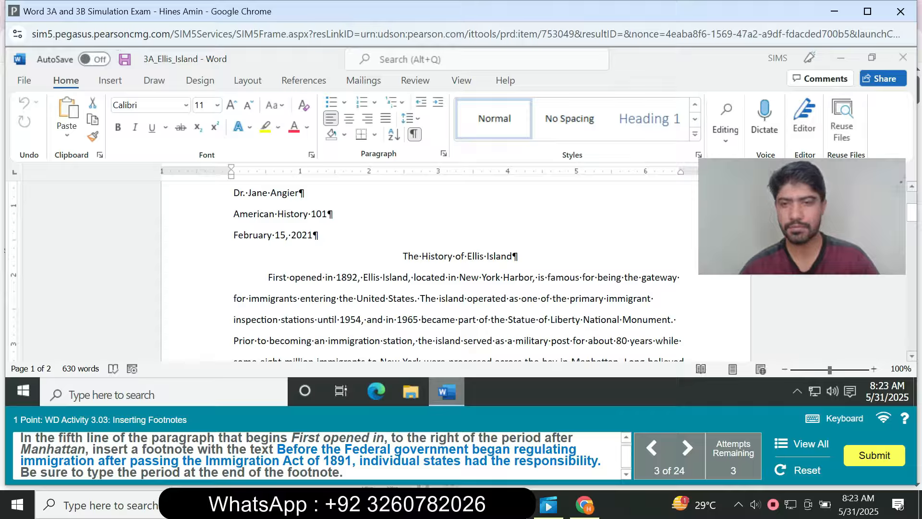
scroll(456, 271, down, 1)
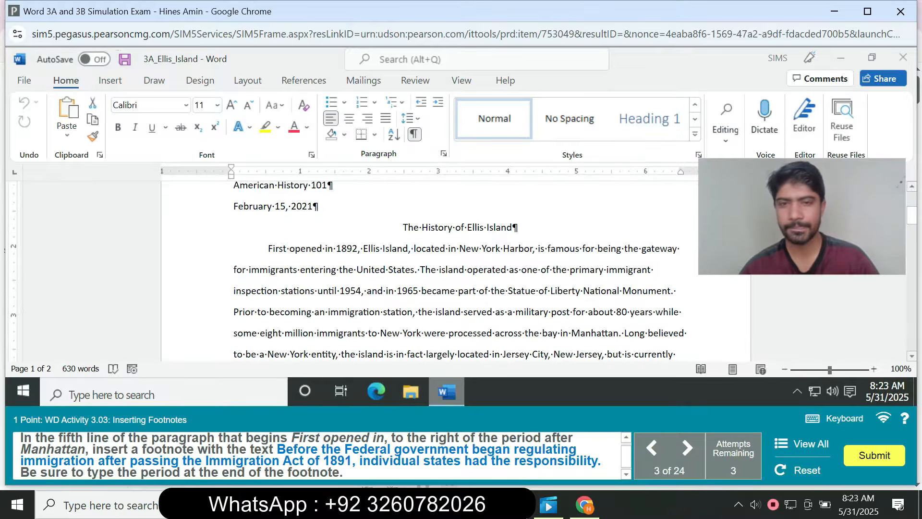
scroll(456, 271, down, 1)
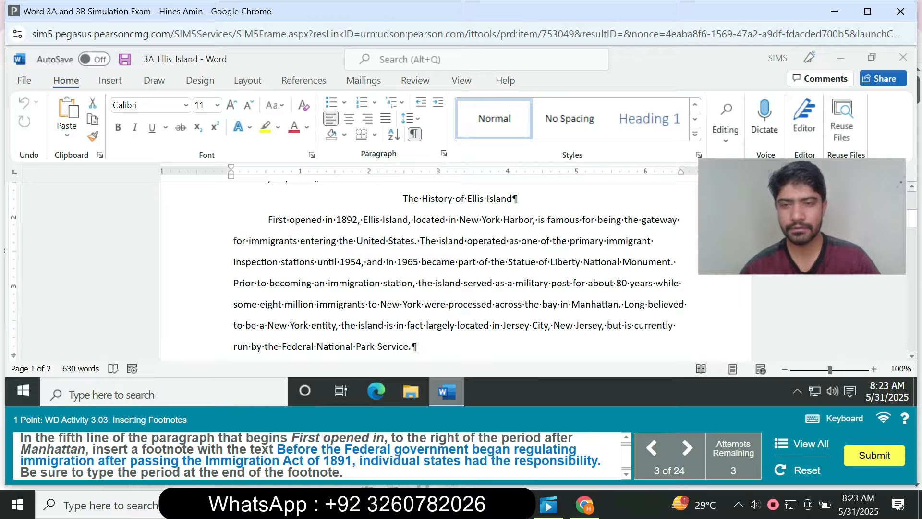
click(619, 304)
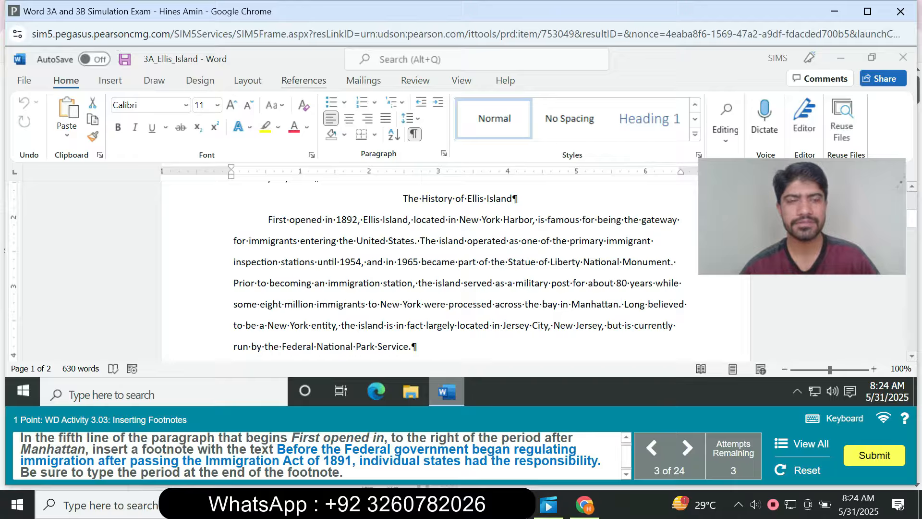
click(303, 80)
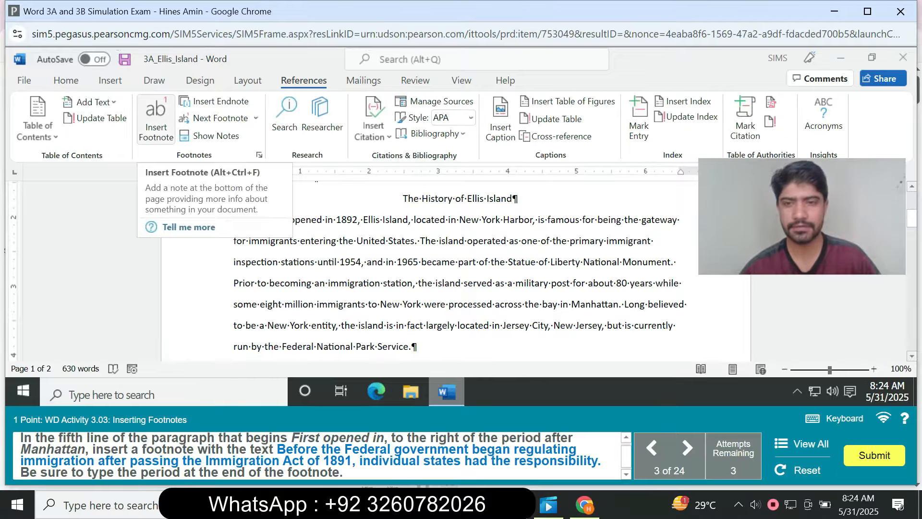
click(156, 122)
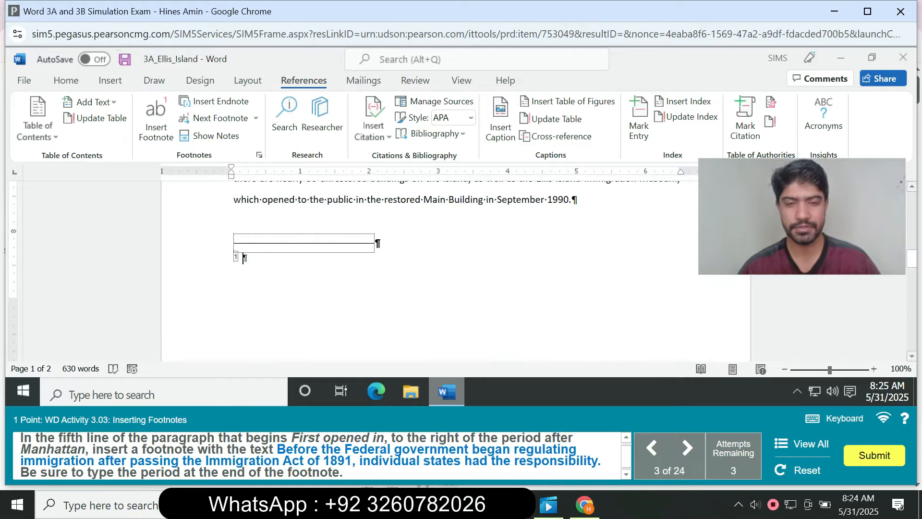
Enter the footnote text "Before the Federal government began regulating immigration after passing the Immigration Act of 1891, individual states had the responsibility.".
text(B)
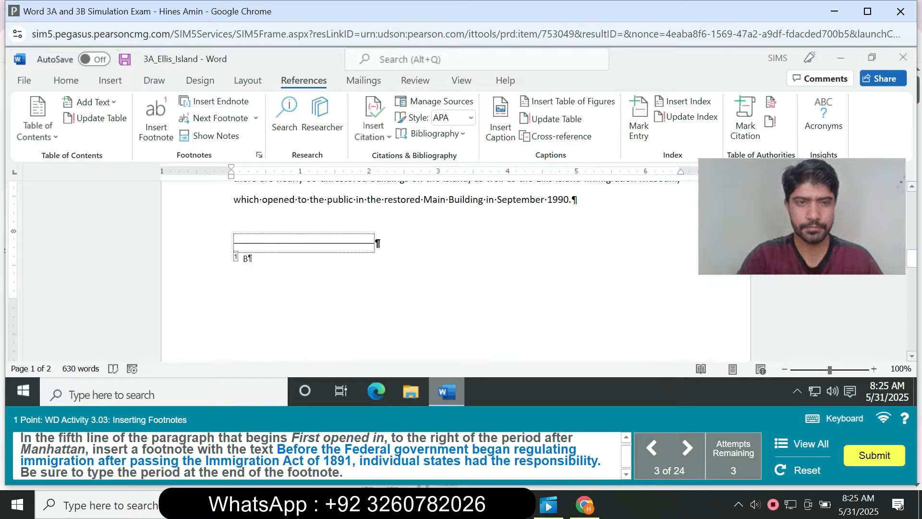
text(efor)
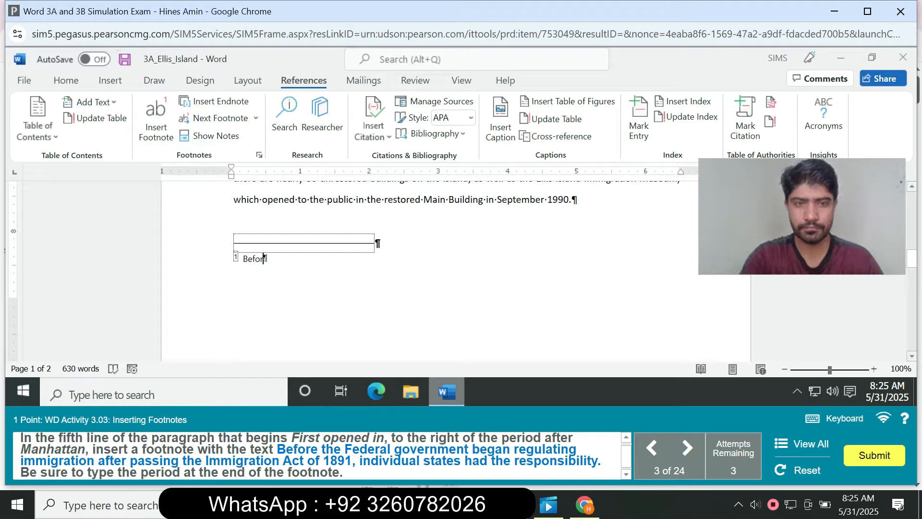
text(e the Fe)
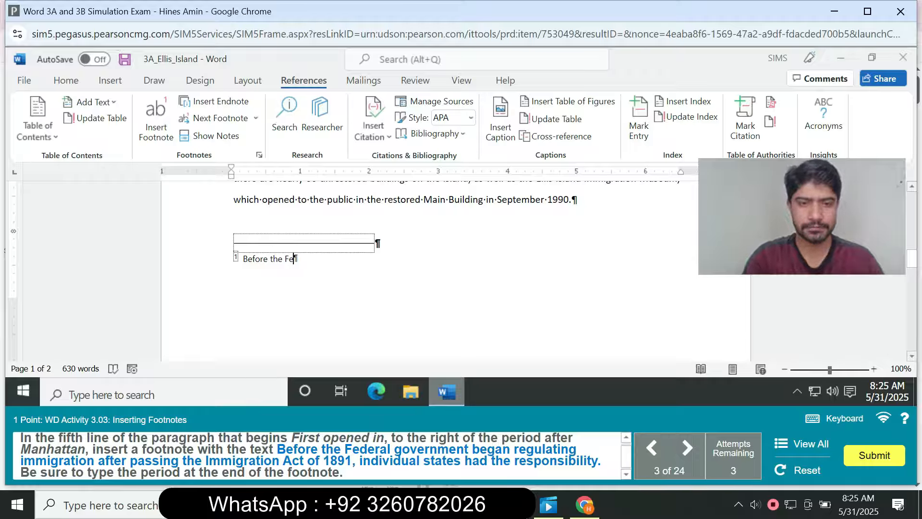
text(de)
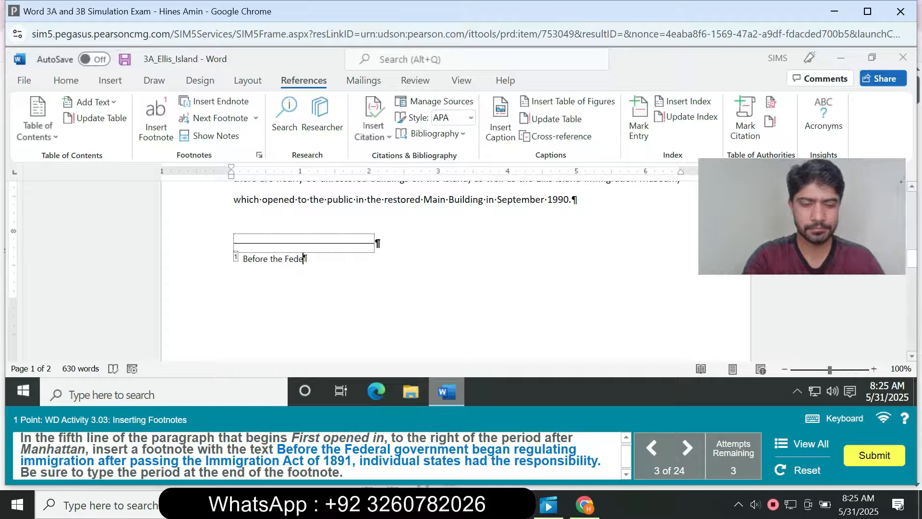
text(ral)
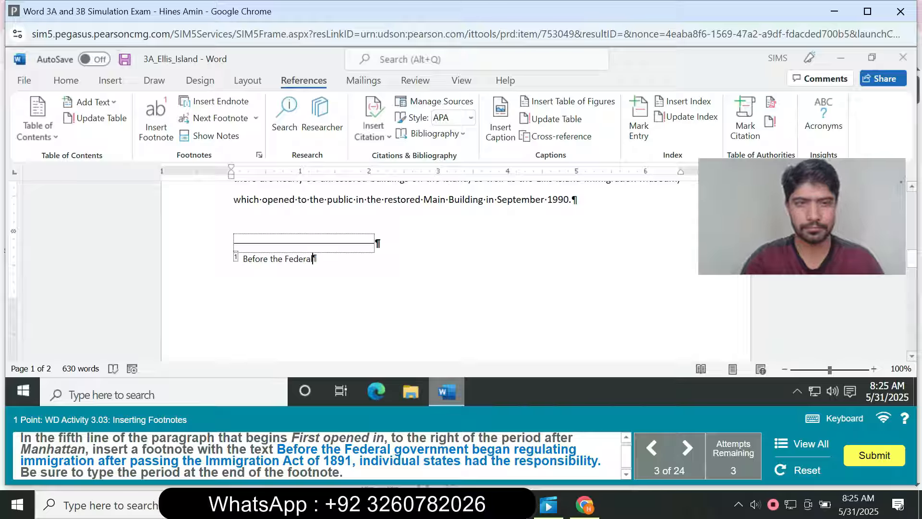
text( g)
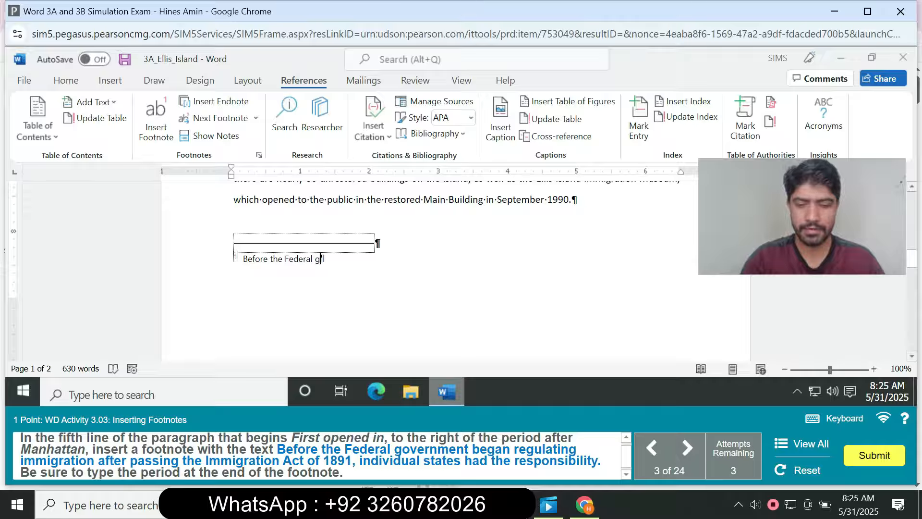
text(overnm)
text(e)
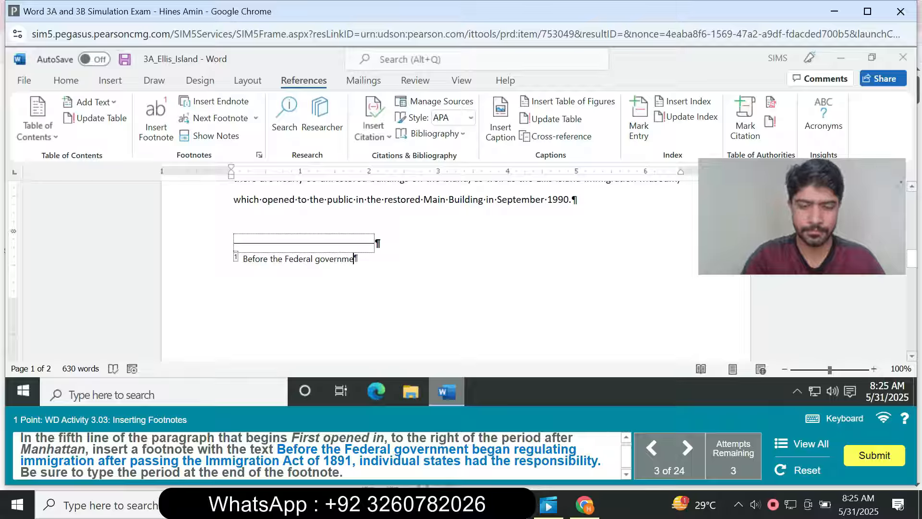
text(nt began)
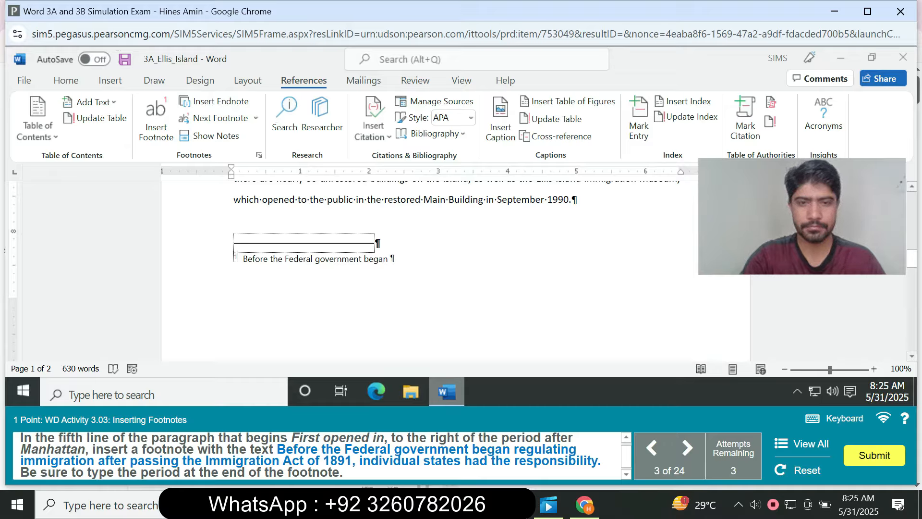
text( re)
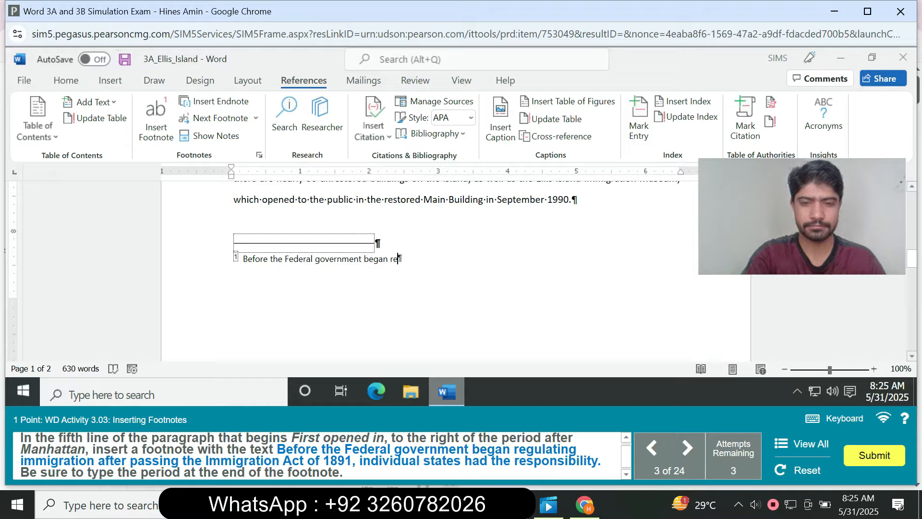
text(gu)
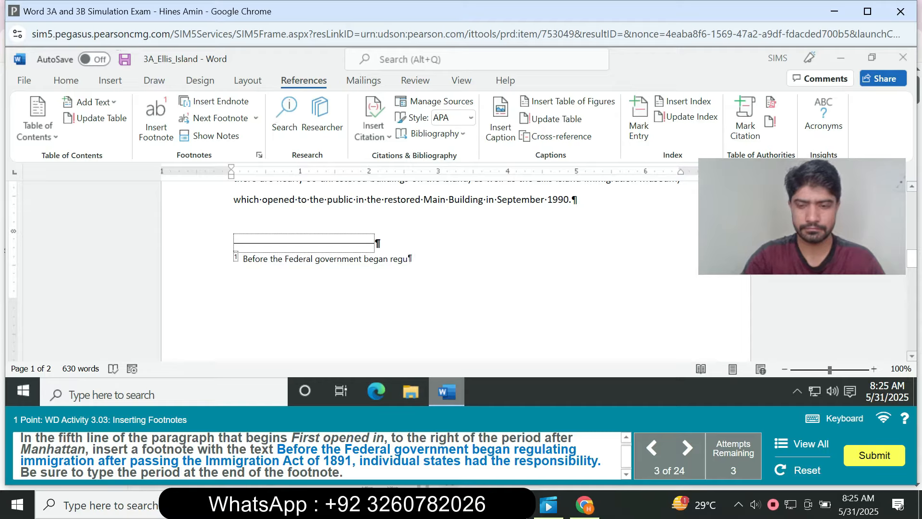
text(la)
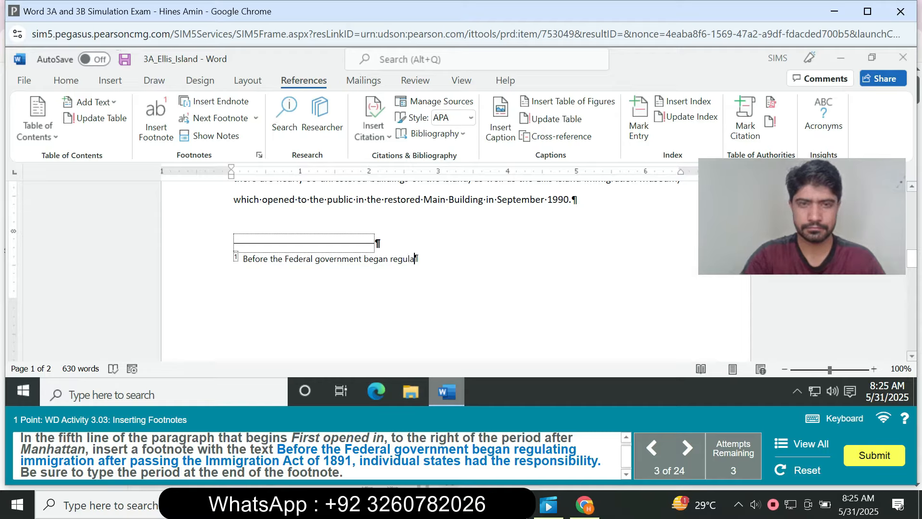
text(t)
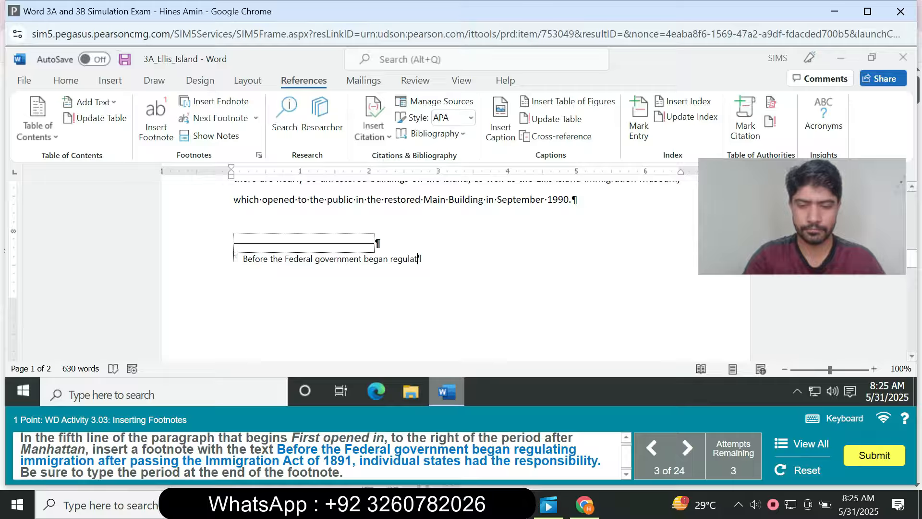
text(ing imm)
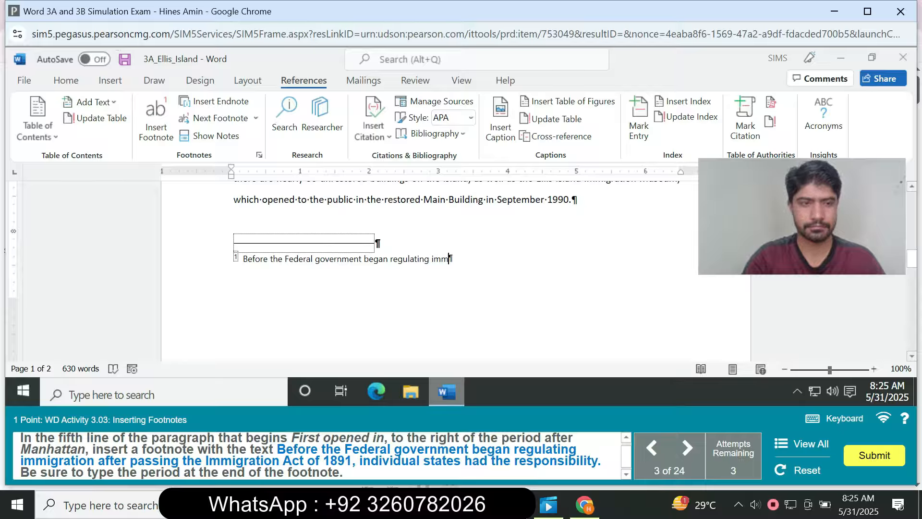
text(igration after pass)
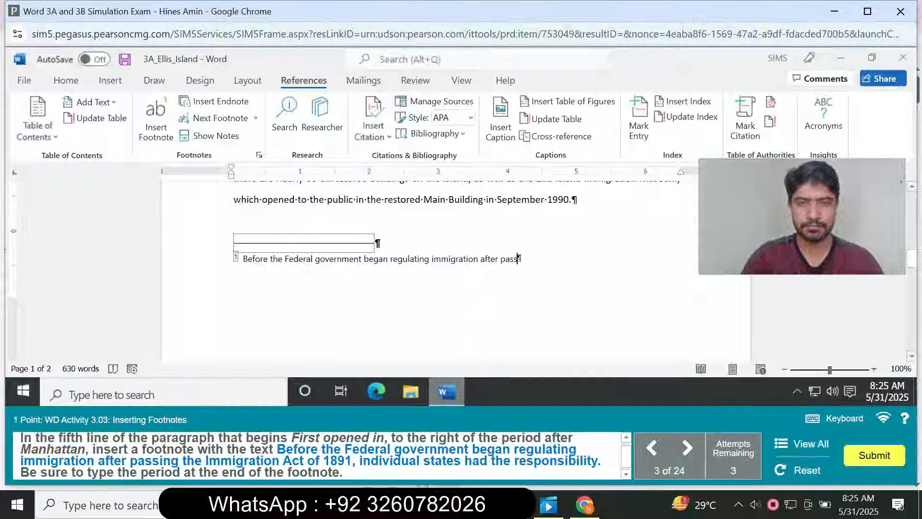
text(ing the )
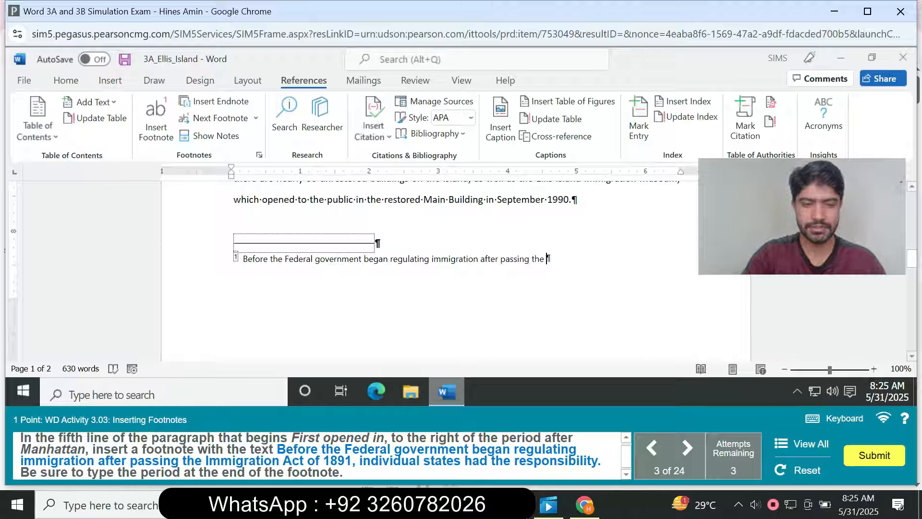
text(Imm)
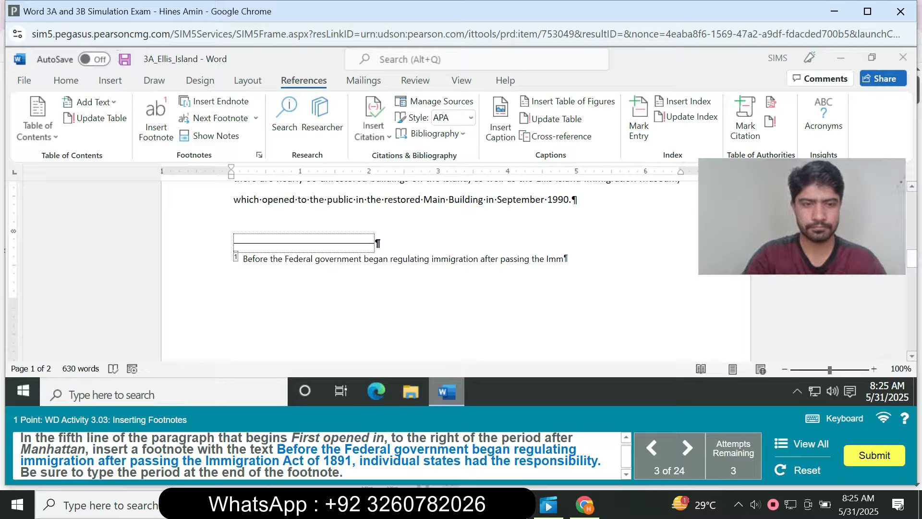
text(ig)
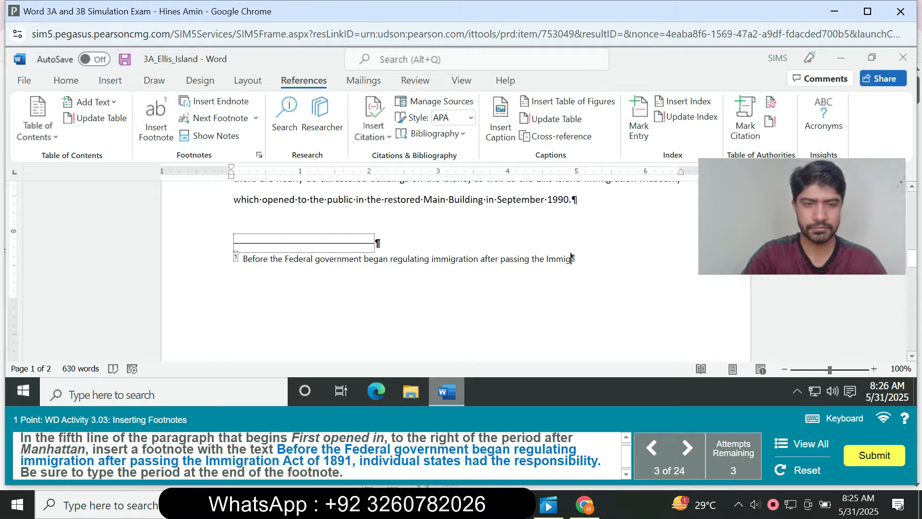
text(rat)
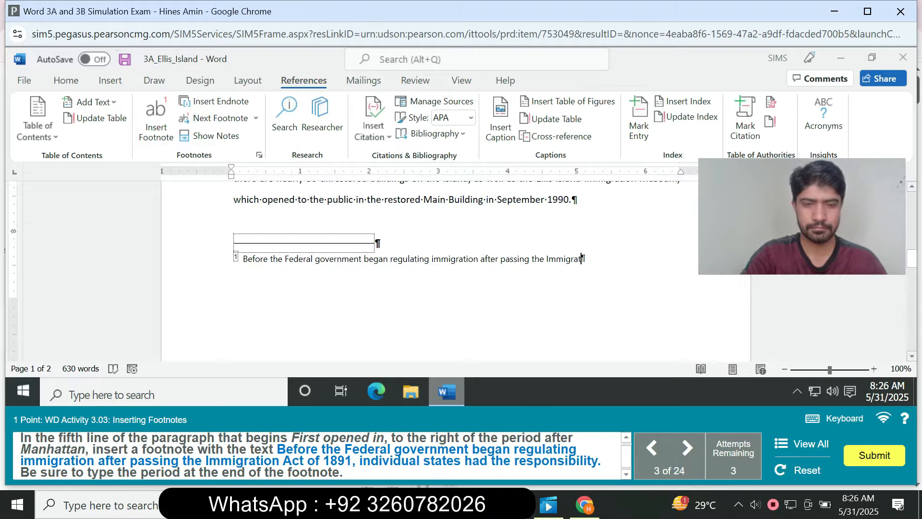
text(ion )
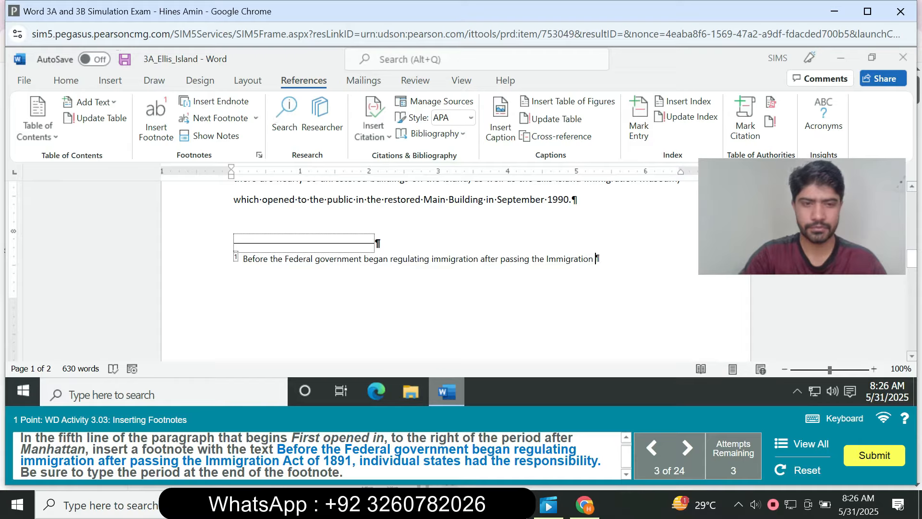
text(Act )
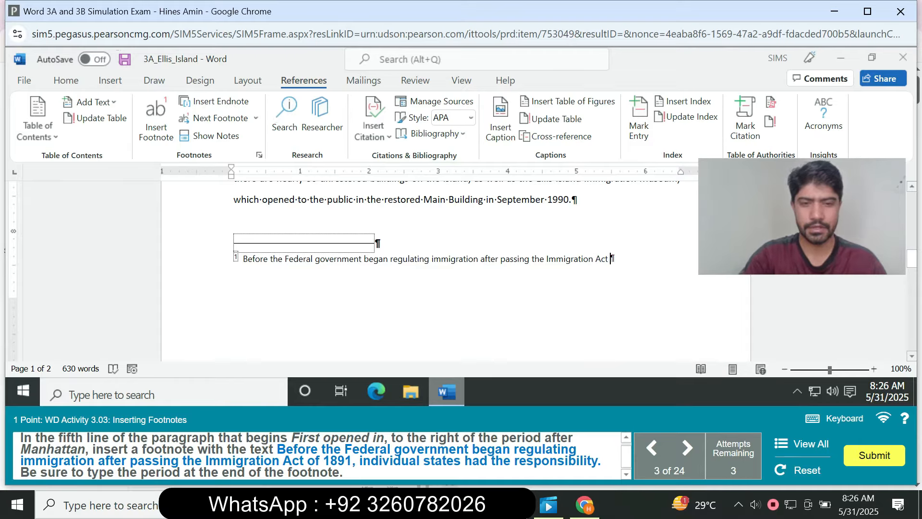
text(of )
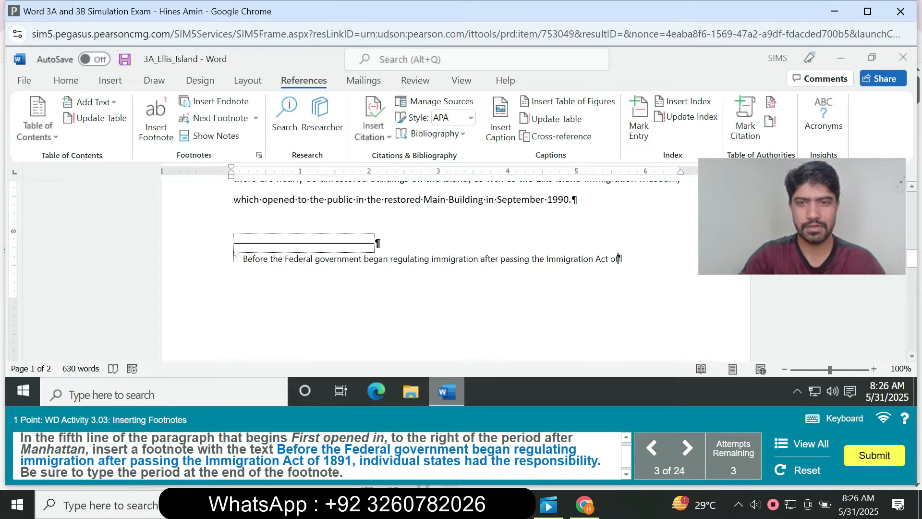
text(18)
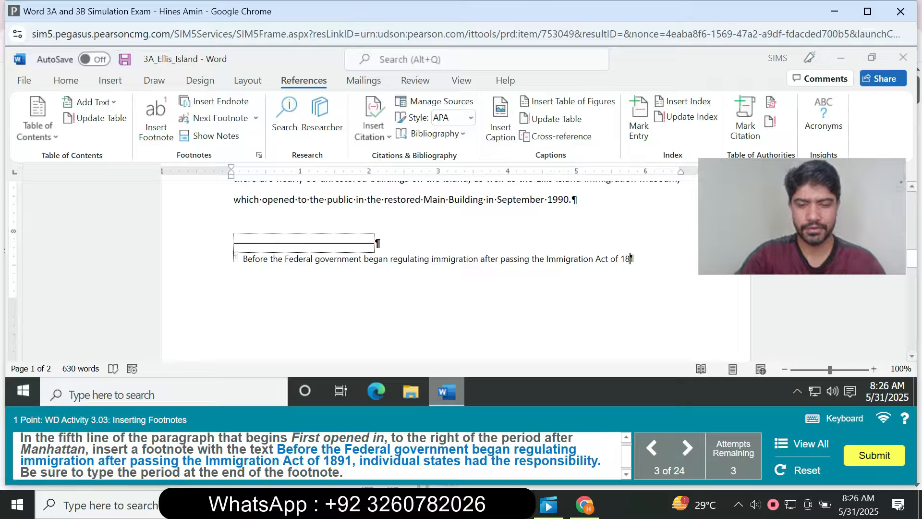
text(91, )
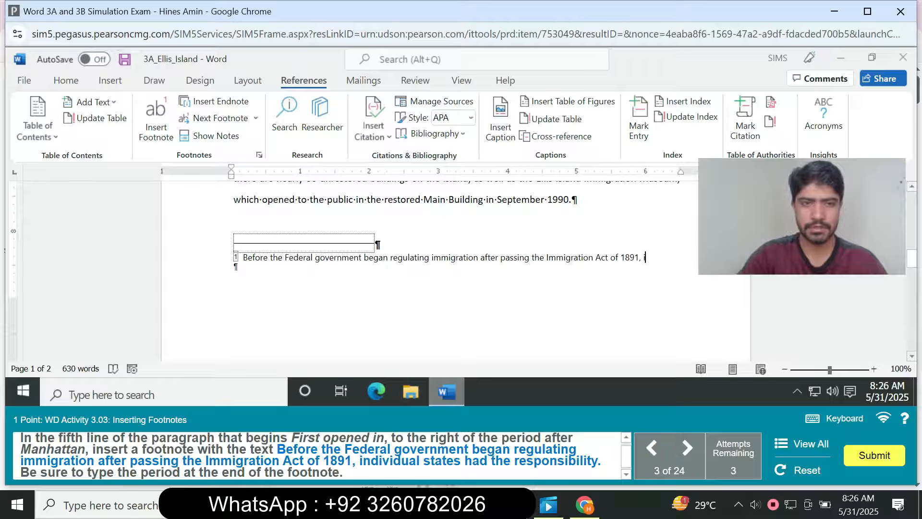
text(ind)
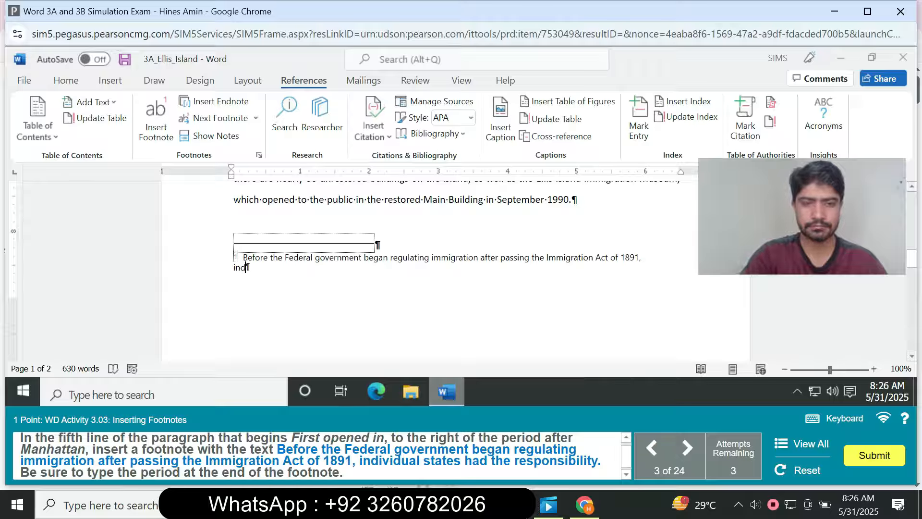
text(iv)
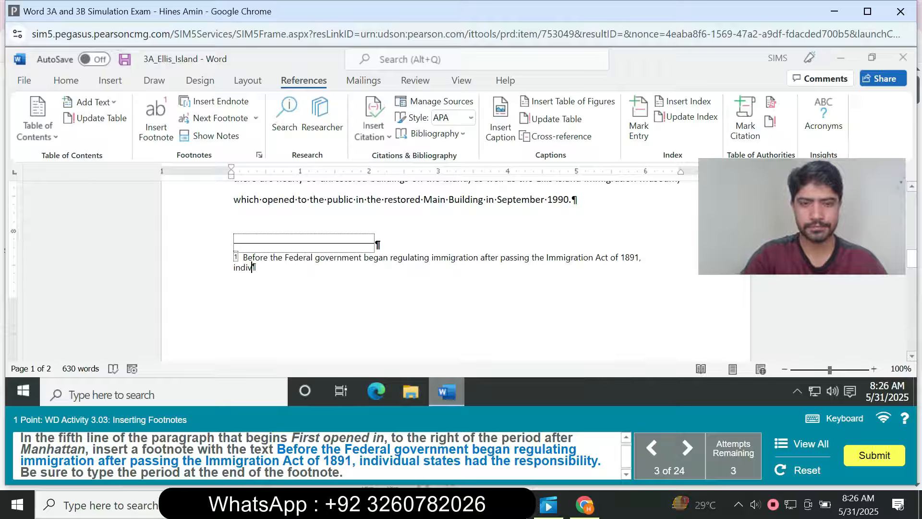
text(id)
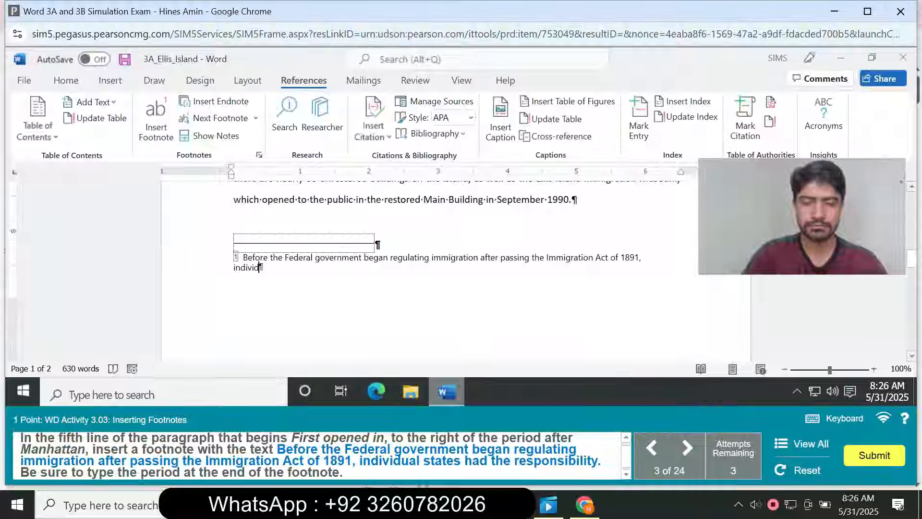
text(ual states h)
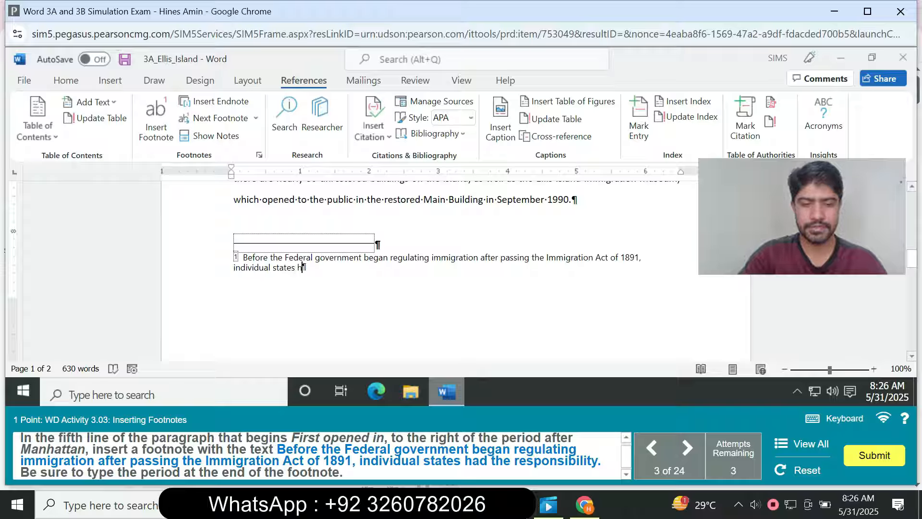
text(ad th)
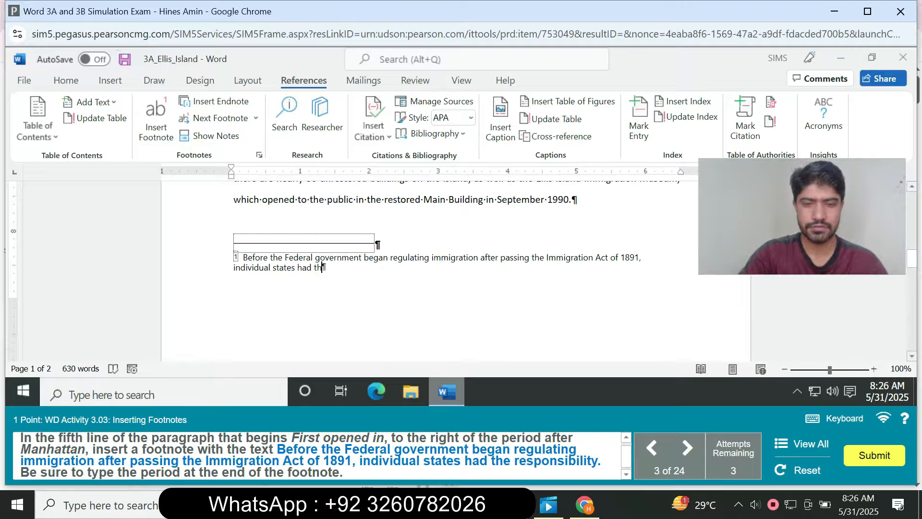
text(e res)
text(p)
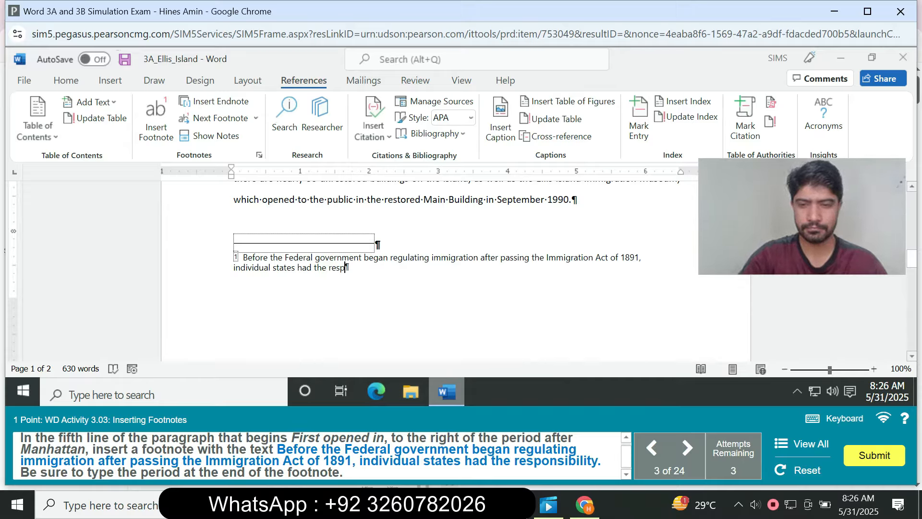
text(ons)
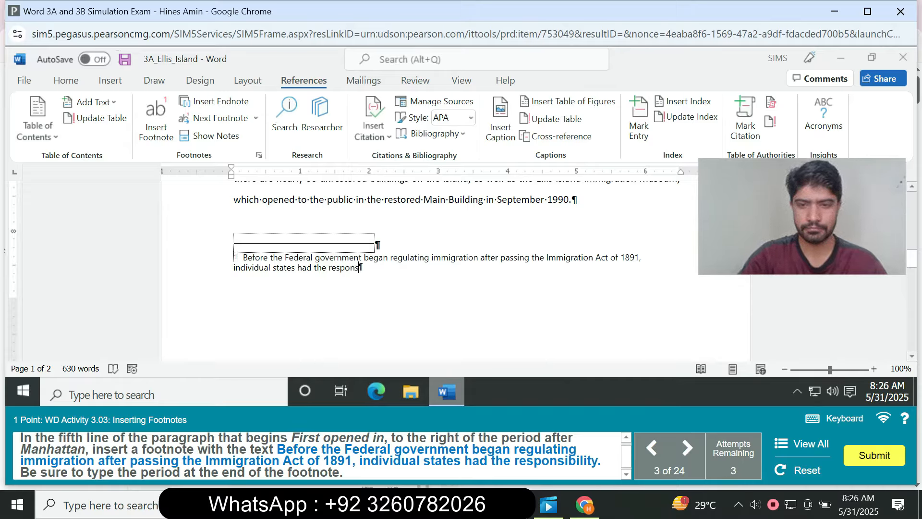
text(ibi)
text(lity)
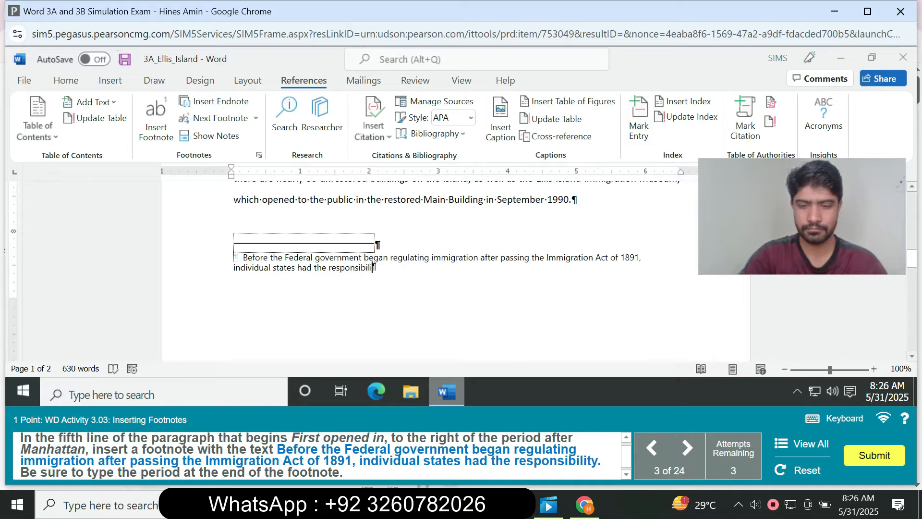
text(.)
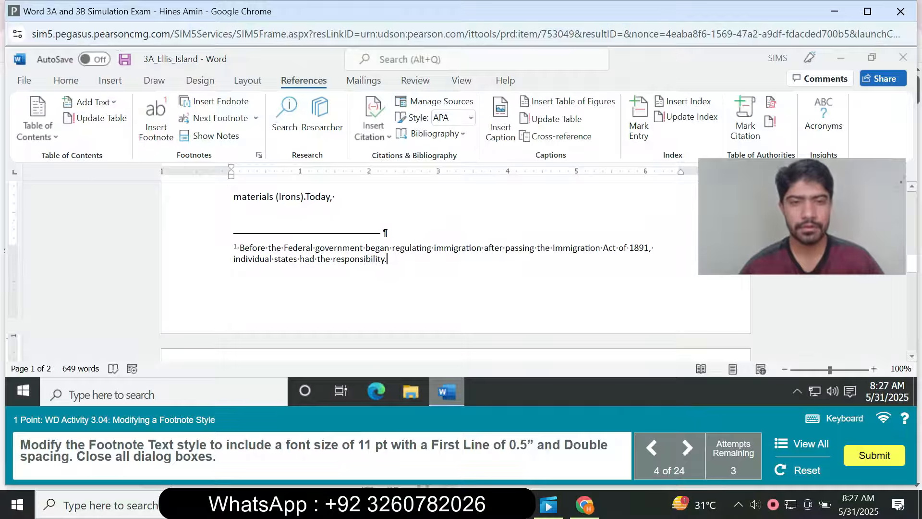
Open the Footnote Text style for modification and set its font size to 11 pt.
right_click(335, 299)
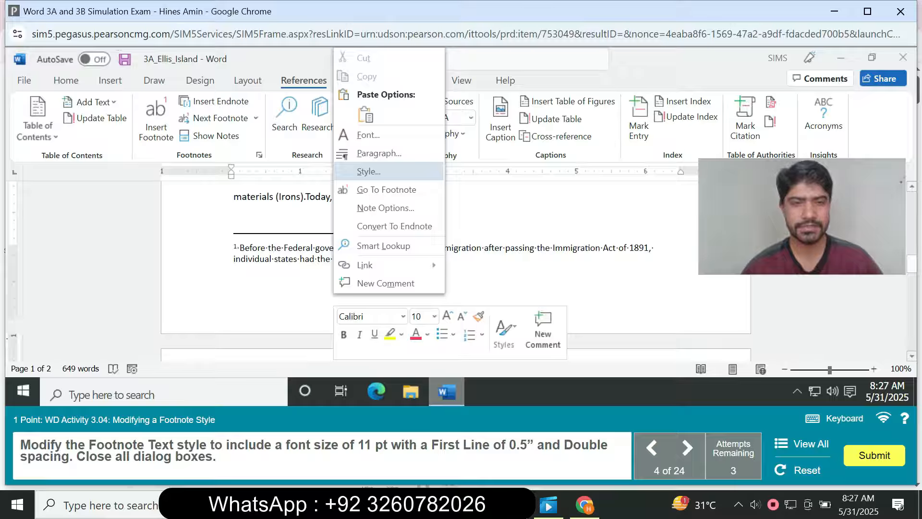
click(368, 172)
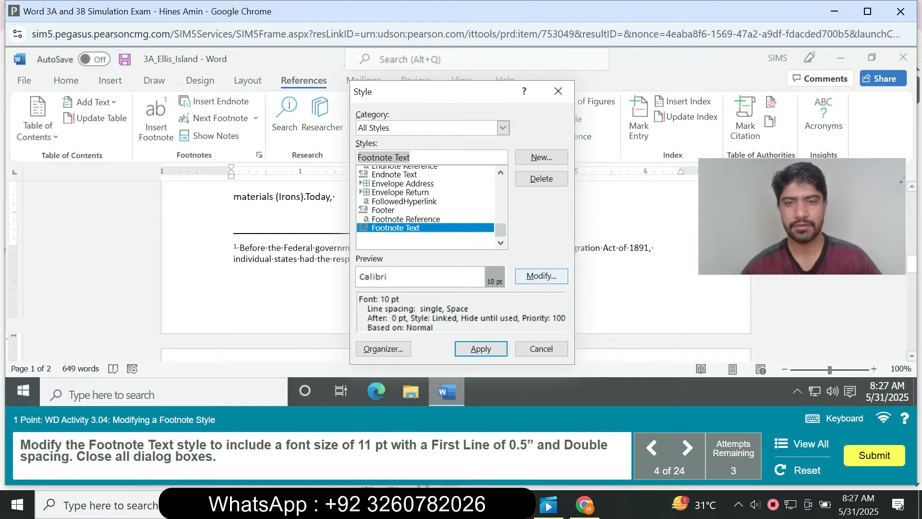
click(541, 275)
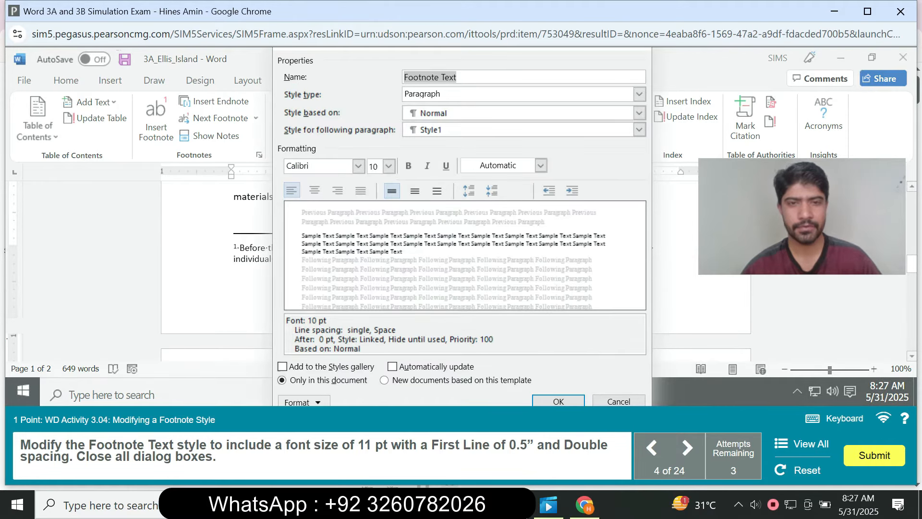
click(389, 166)
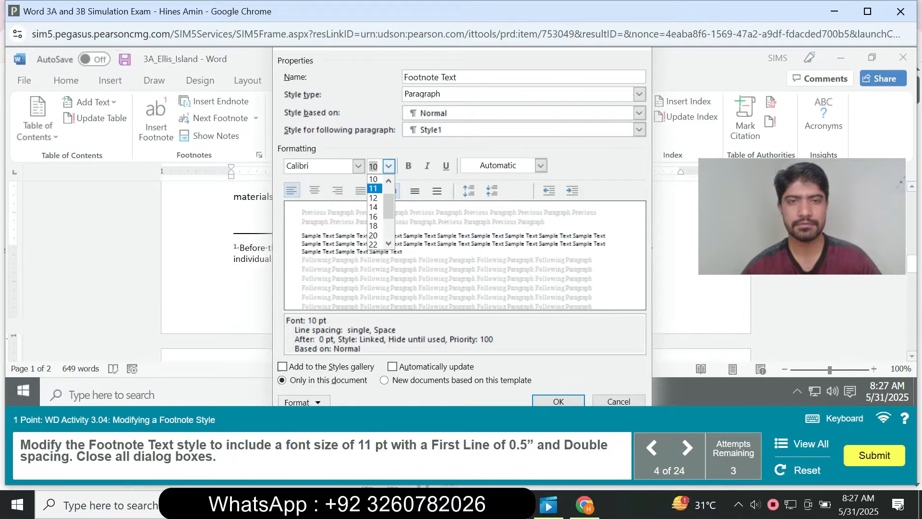
click(374, 189)
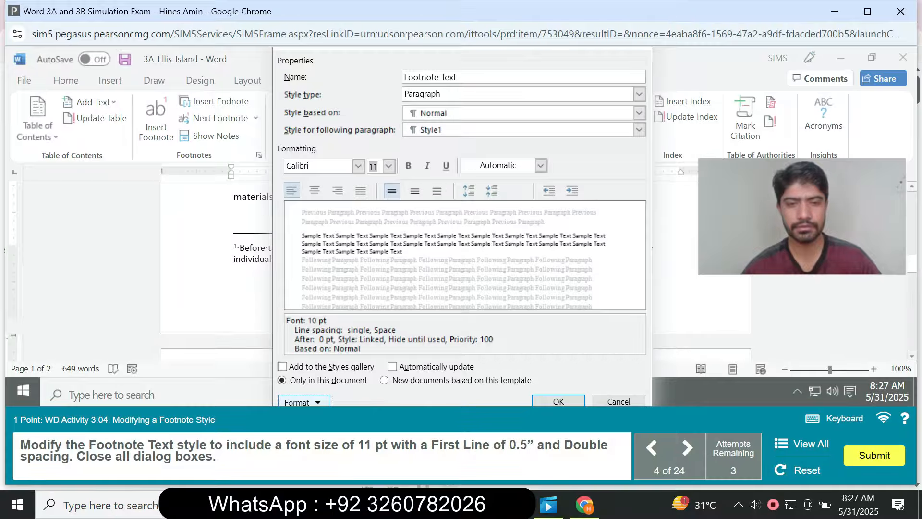
Give the Footnote Text style a 0.5" first line indent and Double line spacing, and apply the modified style to the footnote.
click(304, 402)
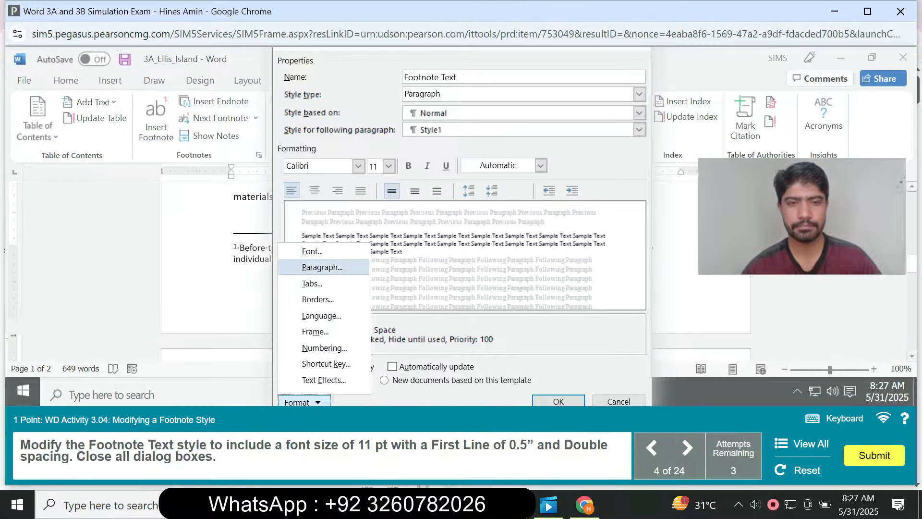
click(322, 267)
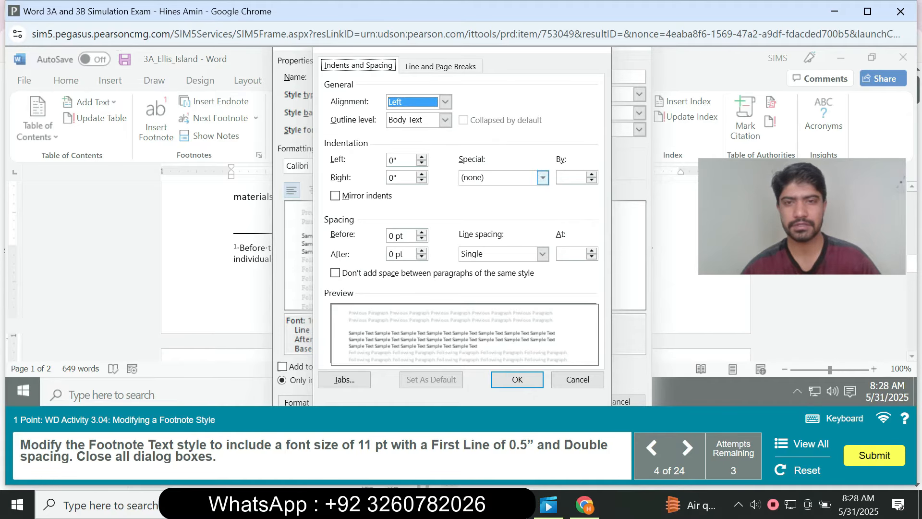
click(542, 178)
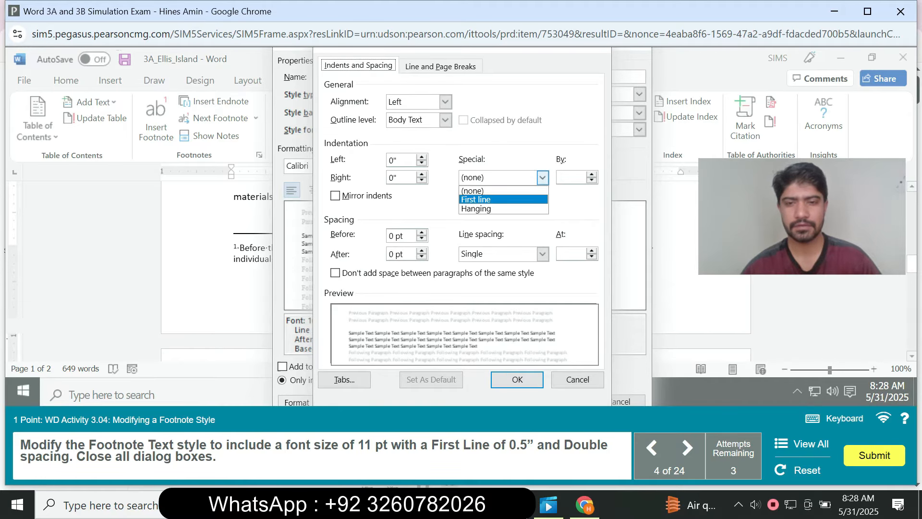
click(476, 193)
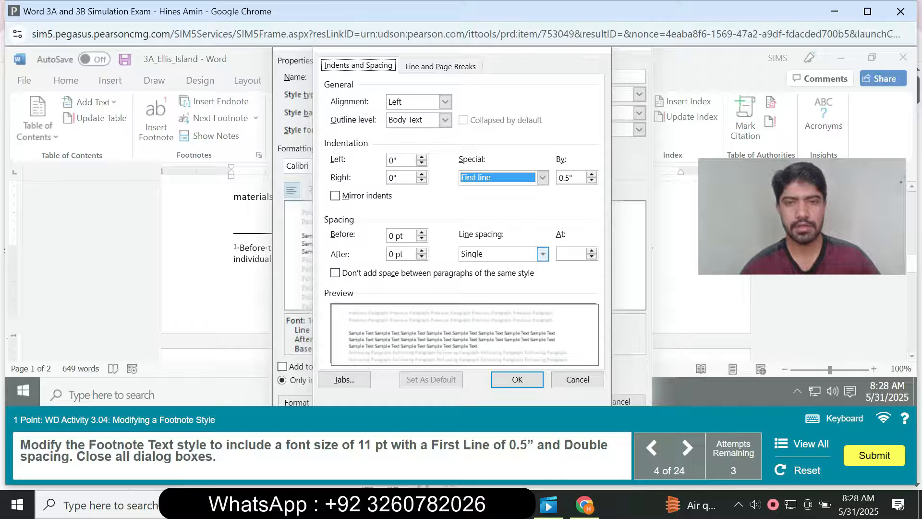
click(543, 253)
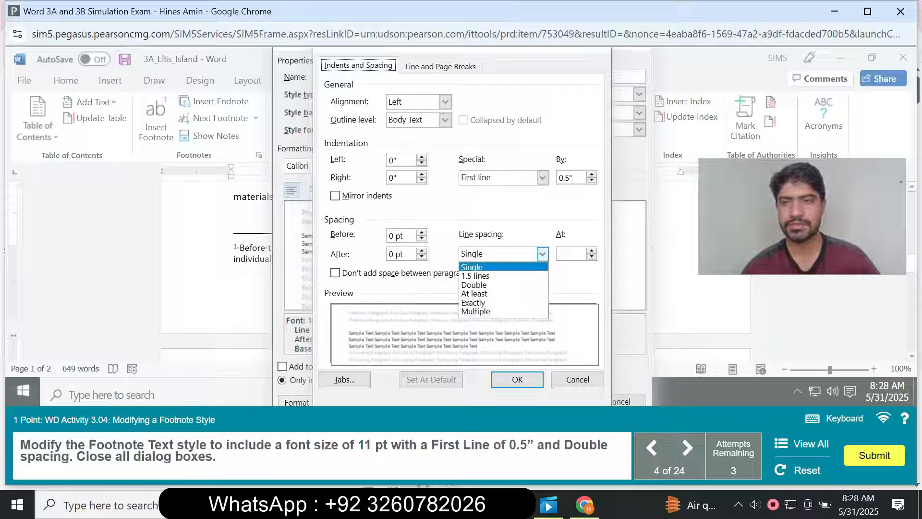
click(480, 284)
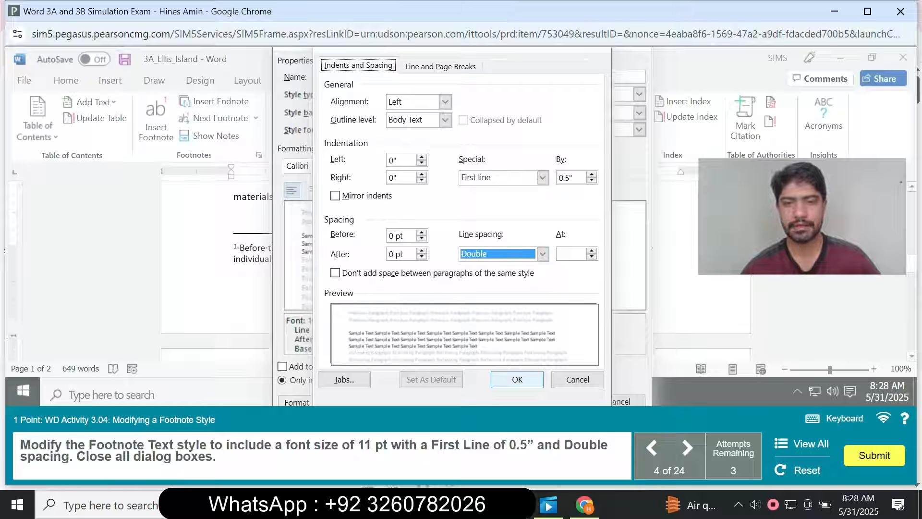
click(517, 379)
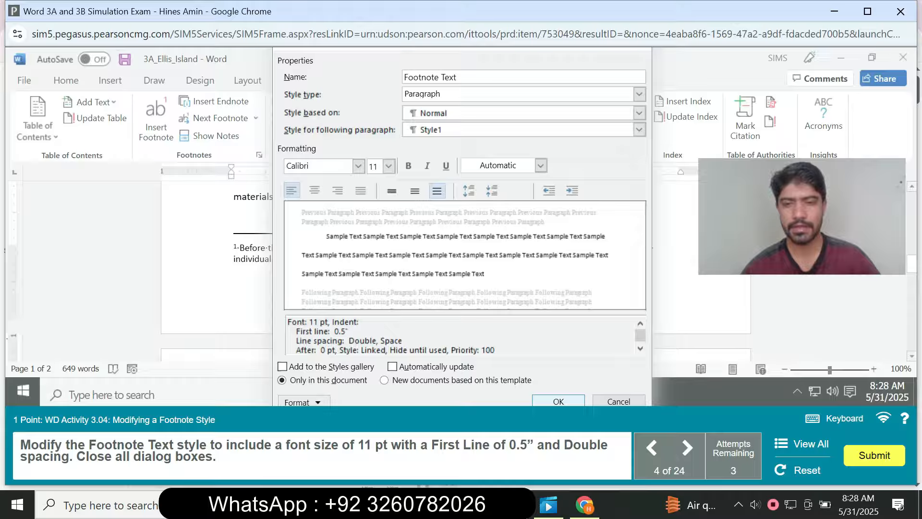
key(Return)
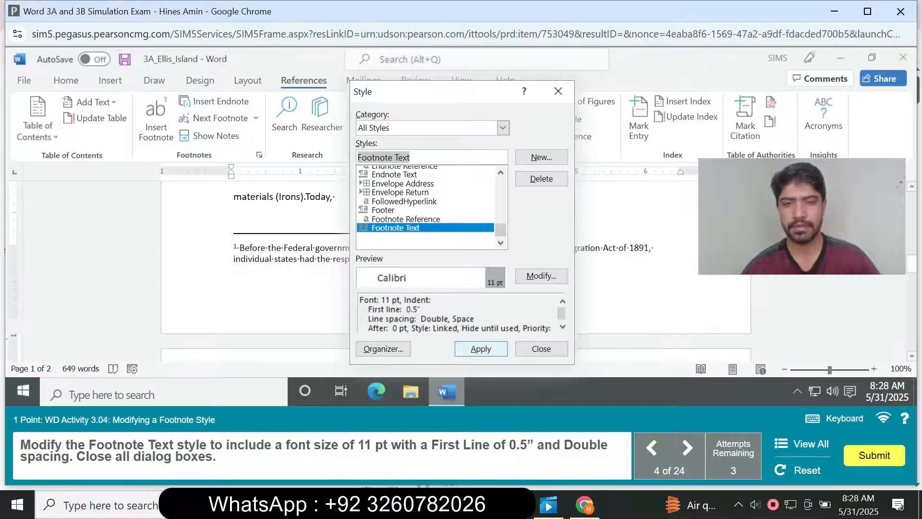
click(481, 348)
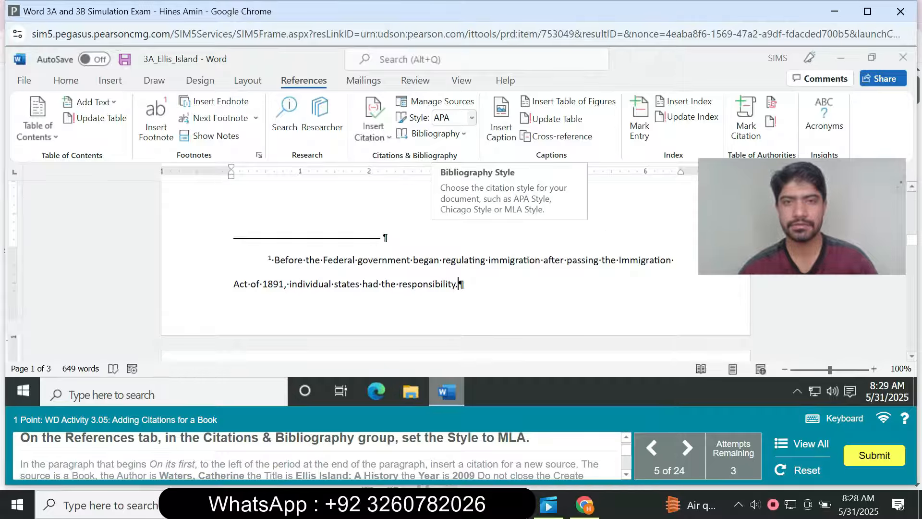
Set the document's citation and bibliography style to MLA.
click(472, 118)
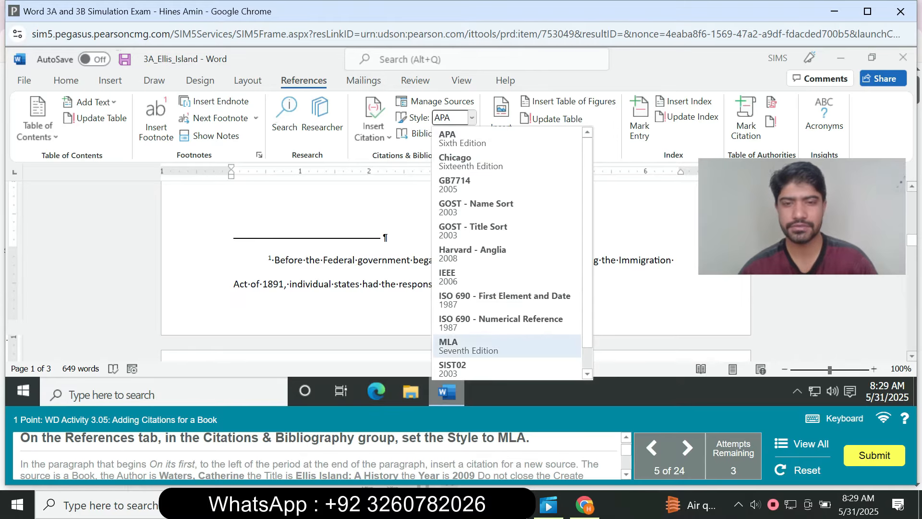
click(461, 346)
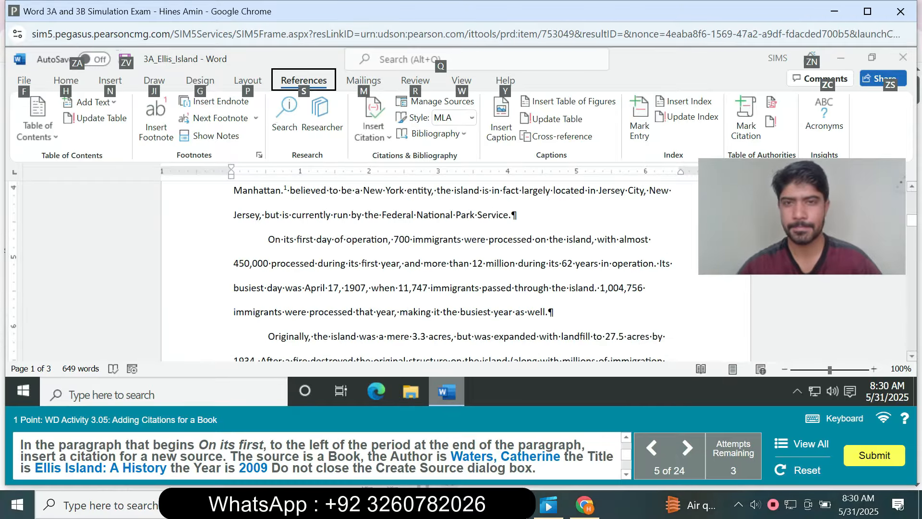
Start a citation for a new source of type Book just before the period ending the "On its first" paragraph.
click(395, 191)
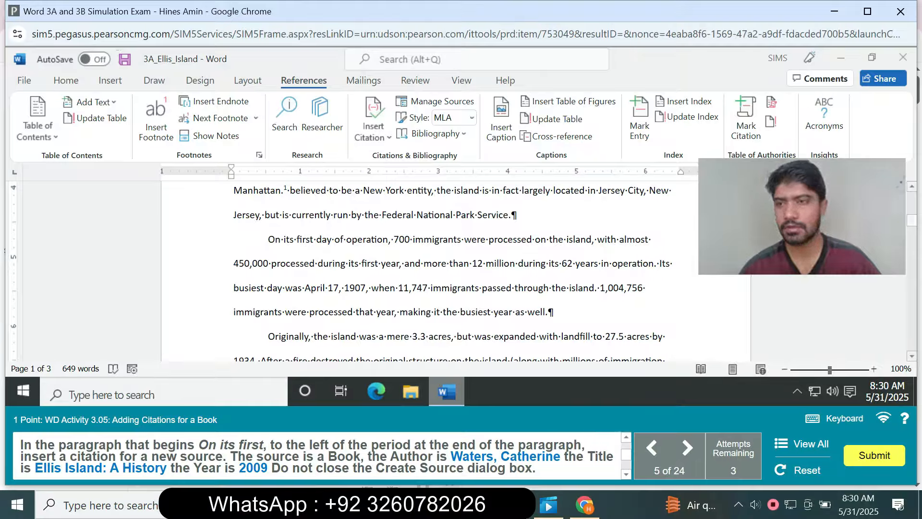
scroll(451, 269, up, 5)
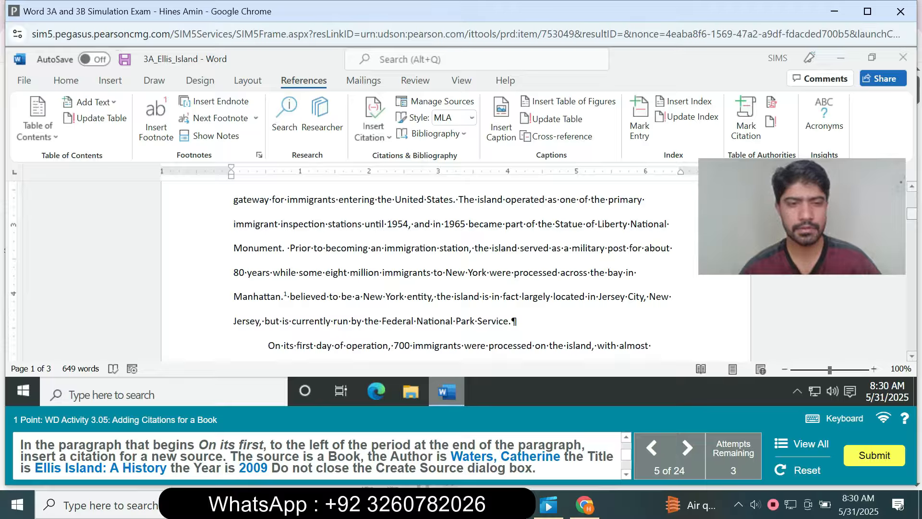
scroll(451, 268, up, 4)
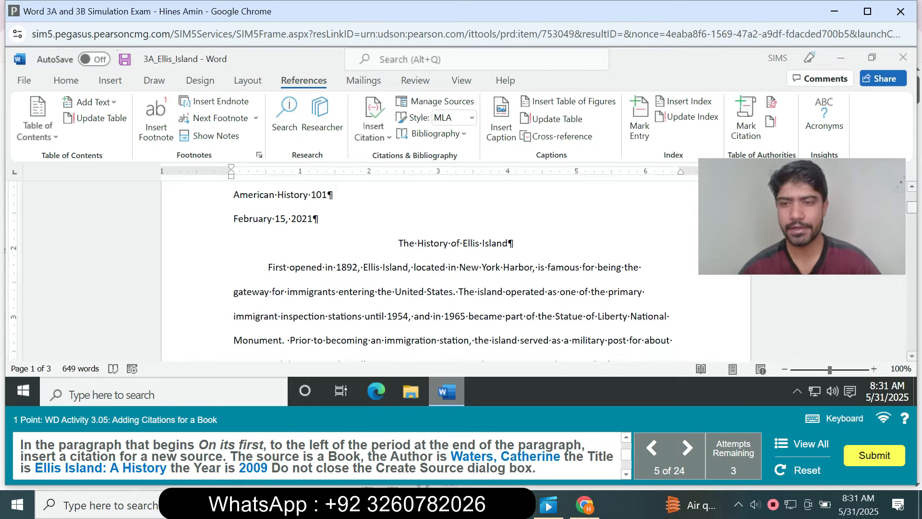
scroll(451, 269, down, 4)
scroll(451, 269, down, 4)
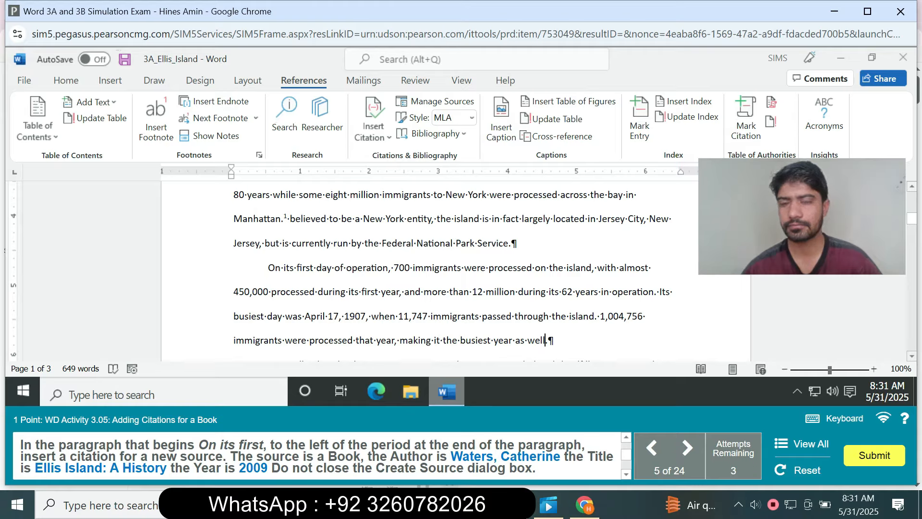
click(545, 340)
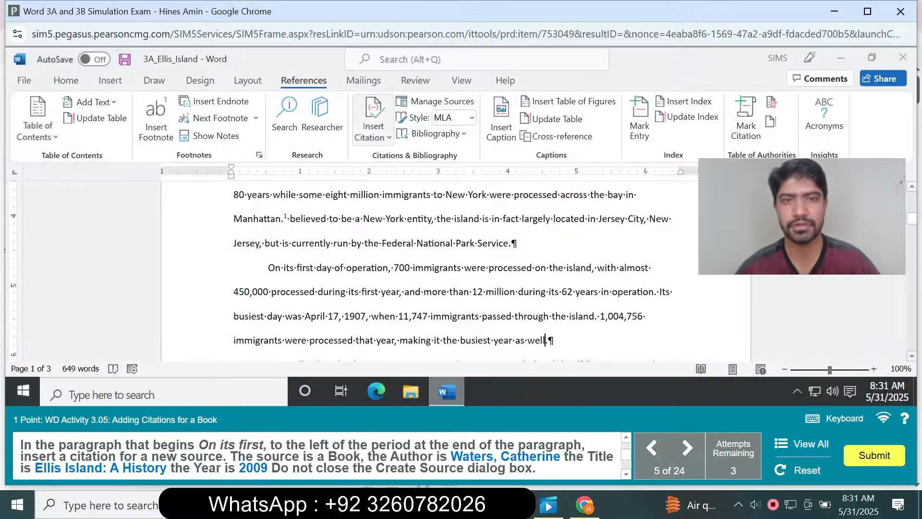
click(373, 131)
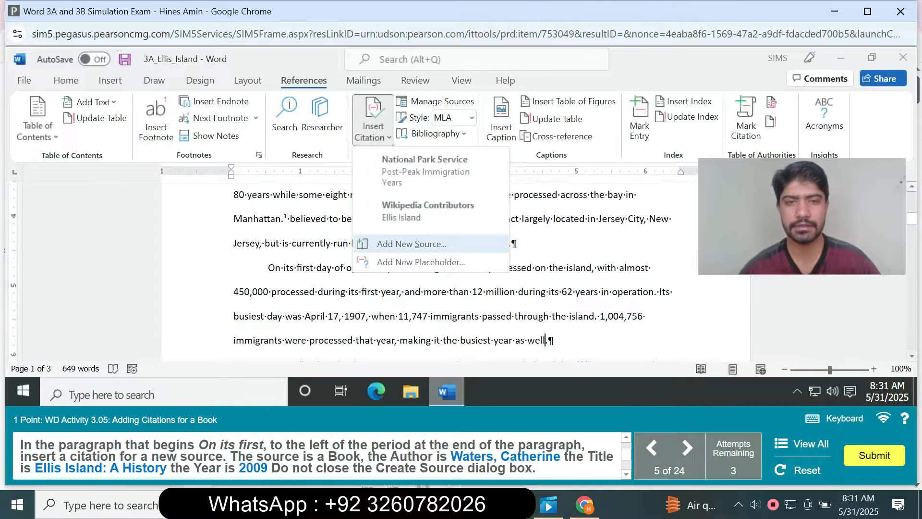
click(411, 243)
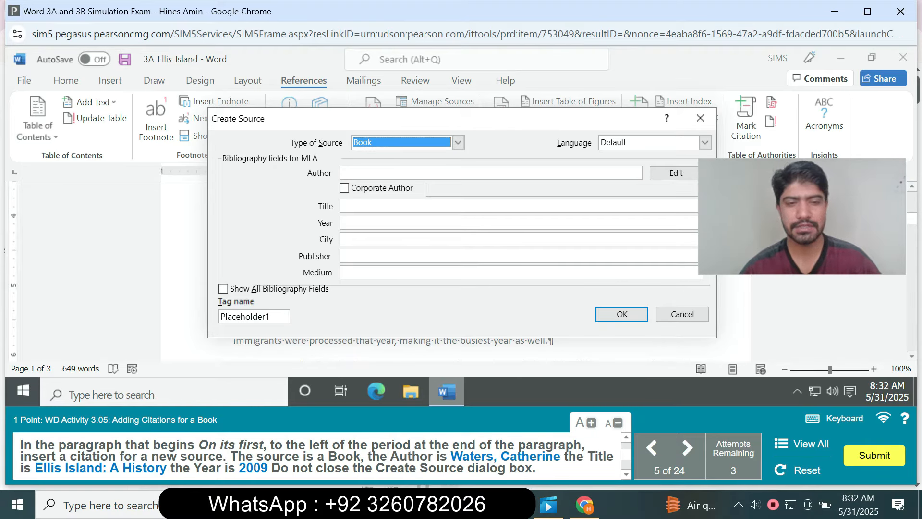
click(457, 142)
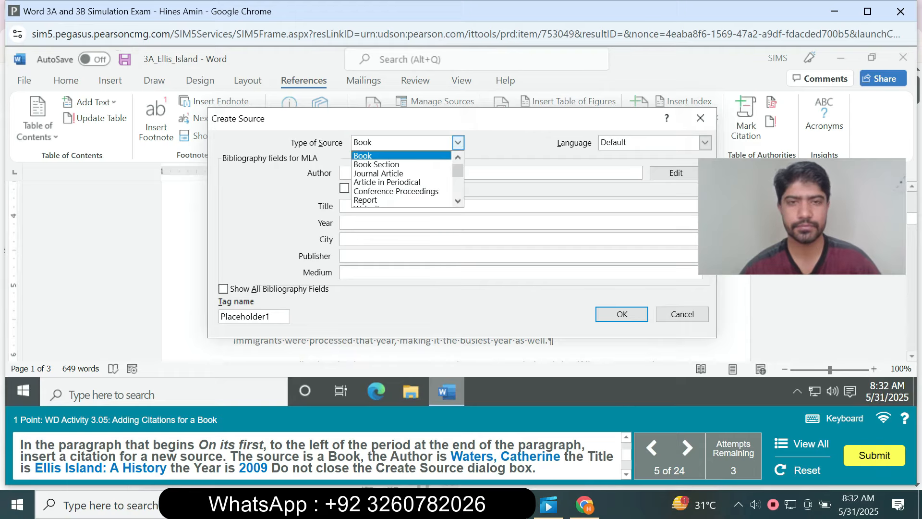
click(363, 155)
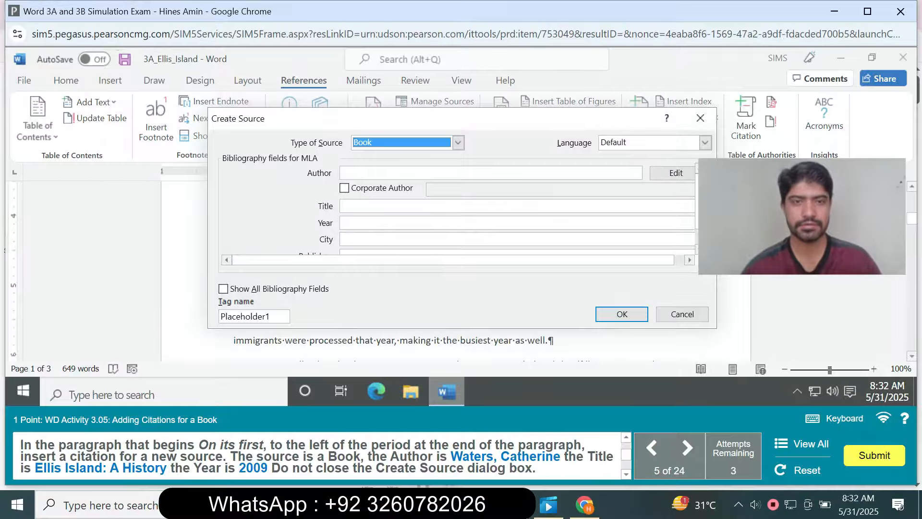
Enter the author's name for the new book source, last name first, as given in the task instructions.
click(422, 173)
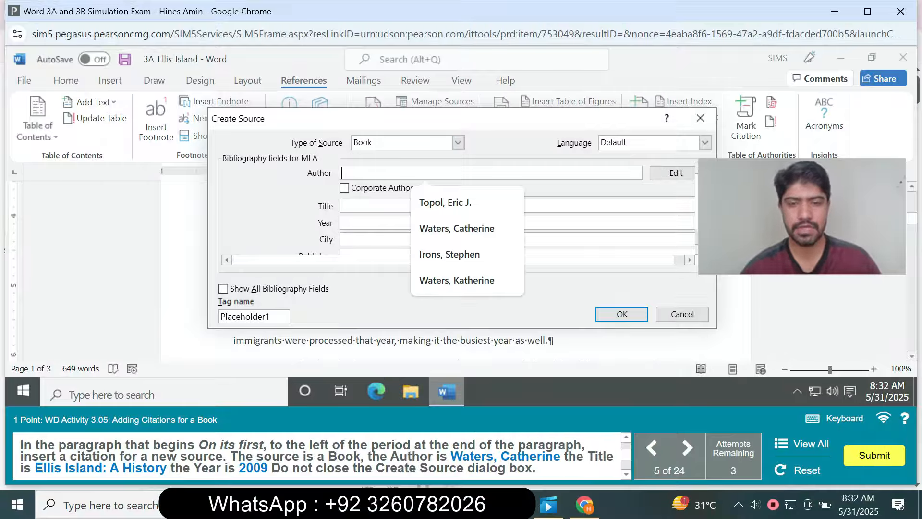
text(W)
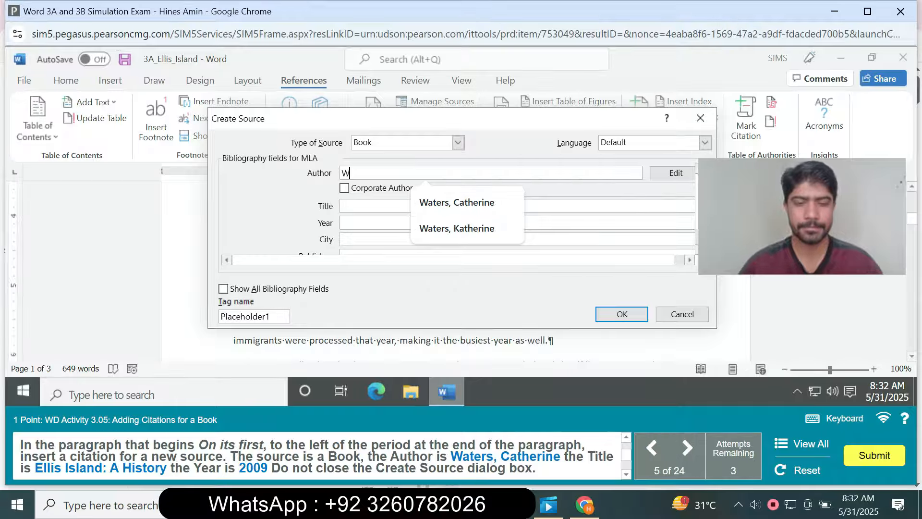
text(ater)
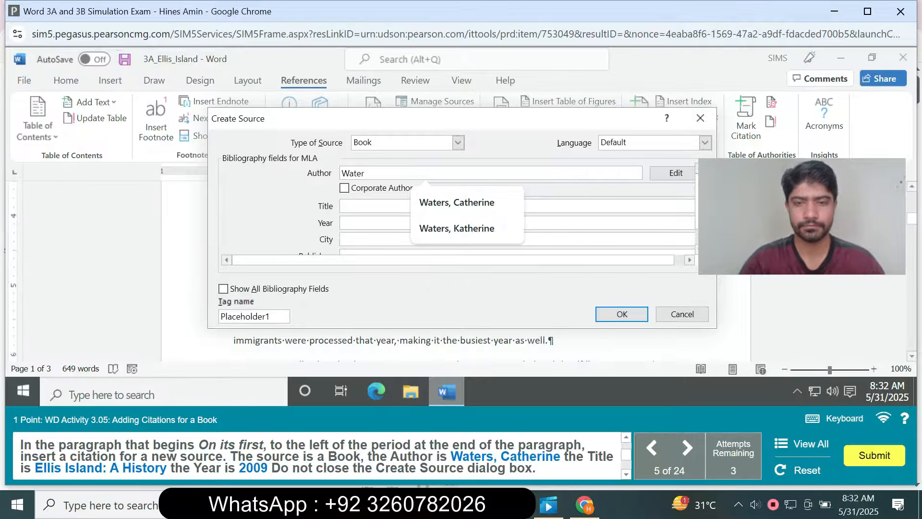
text(, C)
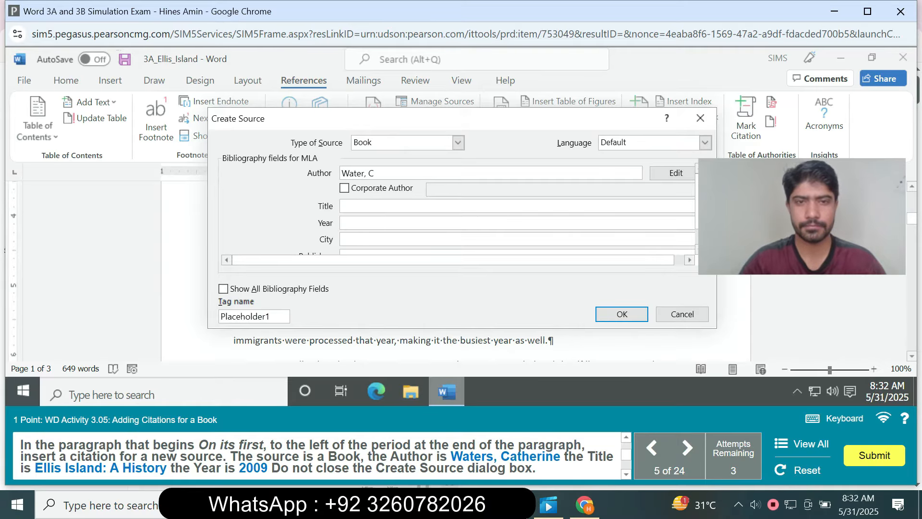
text(s)
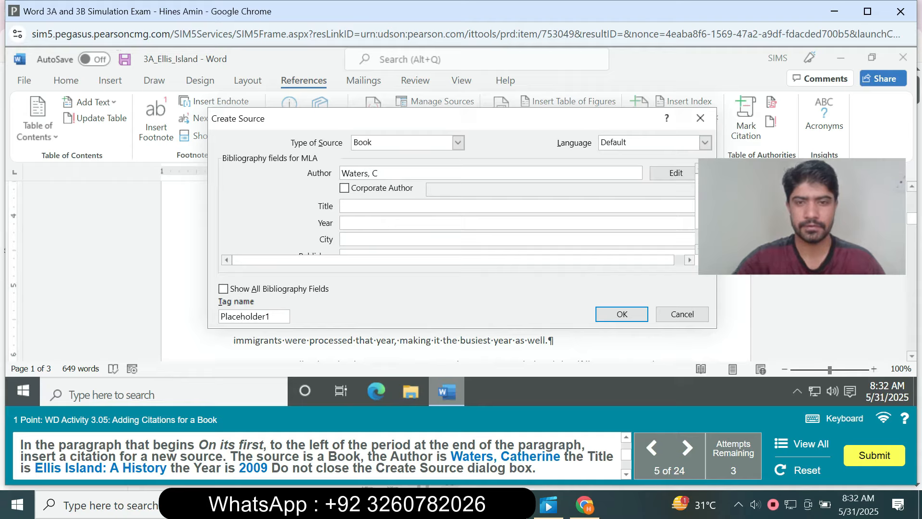
key(End)
text(atherine)
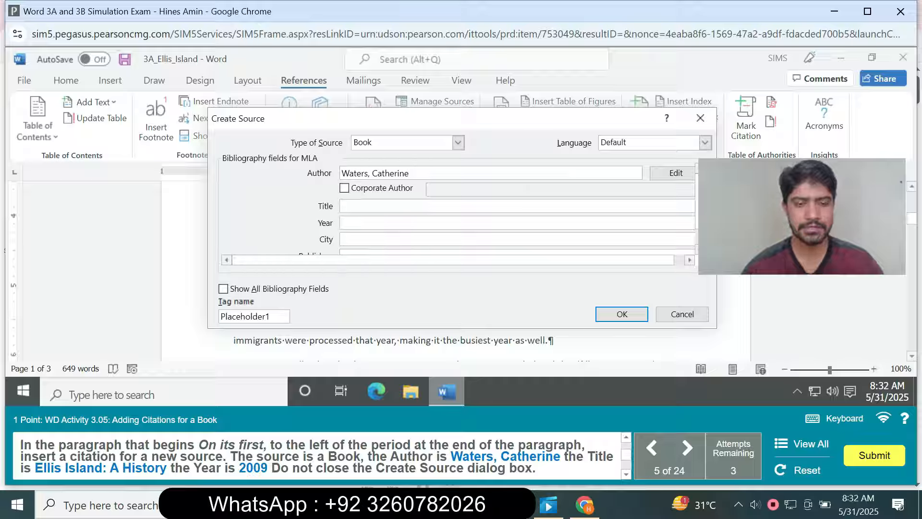
Set the new book source's title to "Ellis Island: A History" and its year to 2009.
text(Elli)
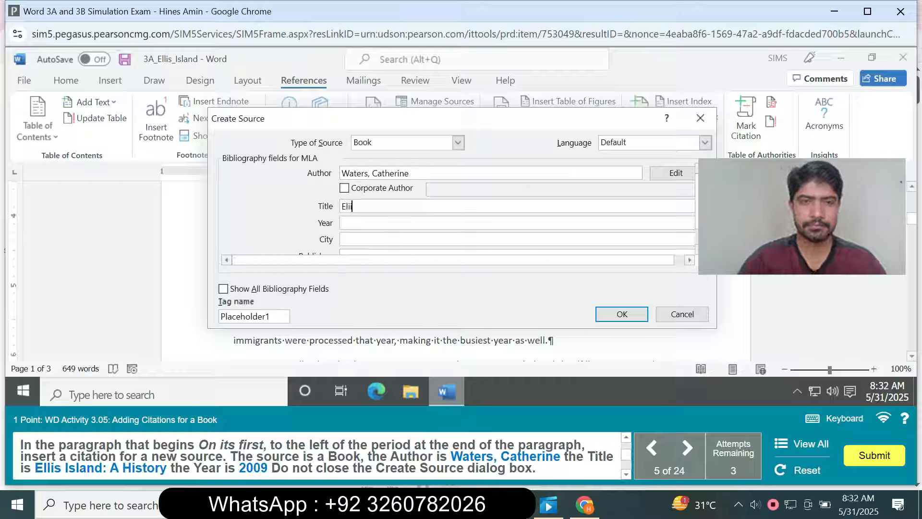
key(BackSpace)
key(BackSpace)
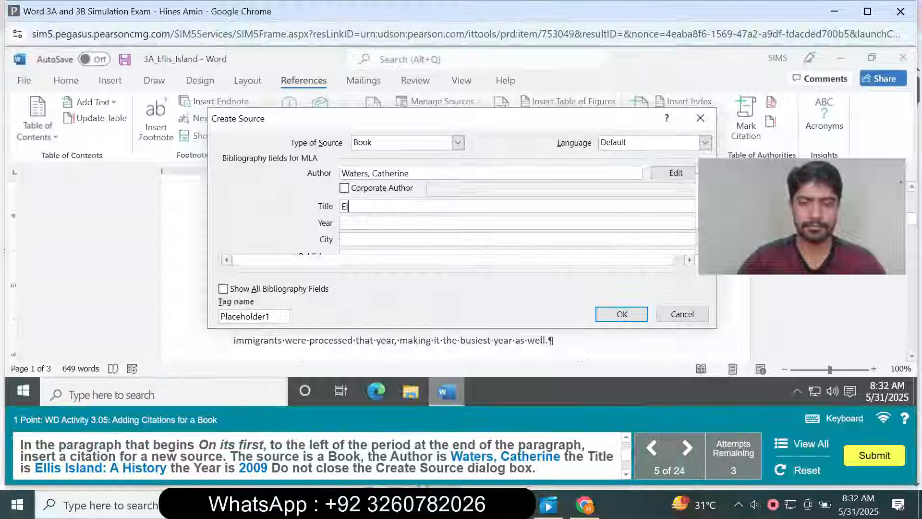
text(lis Island)
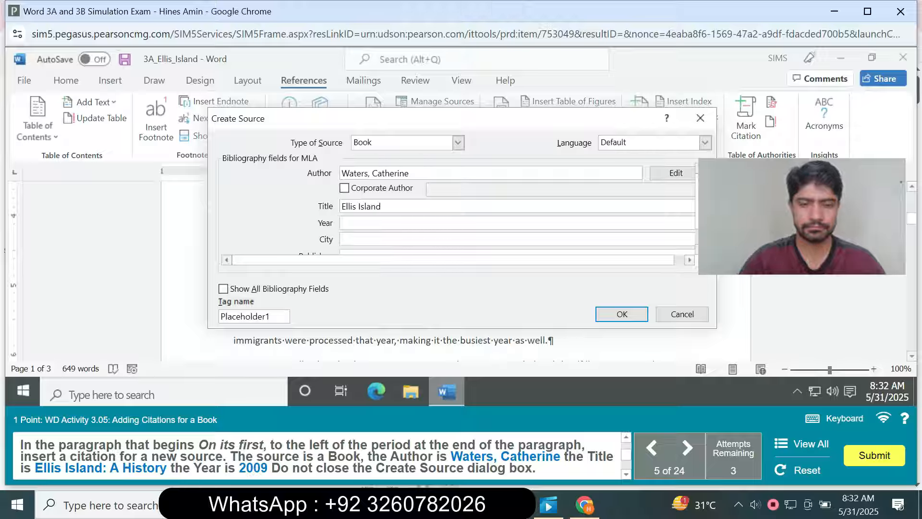
text(A )
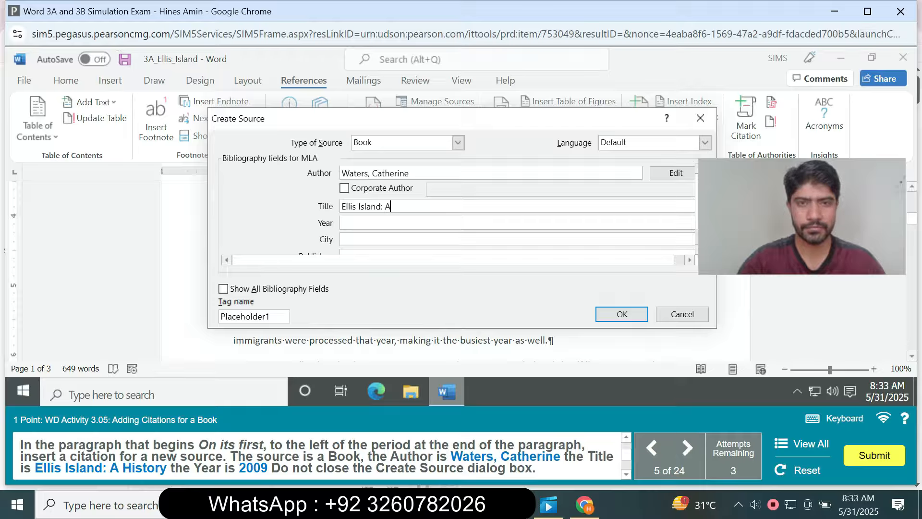
text(Hi)
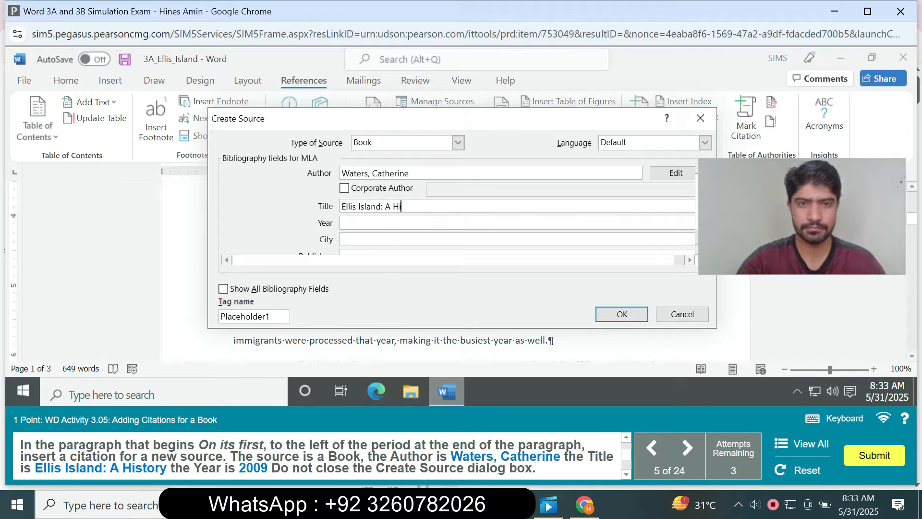
text(sto)
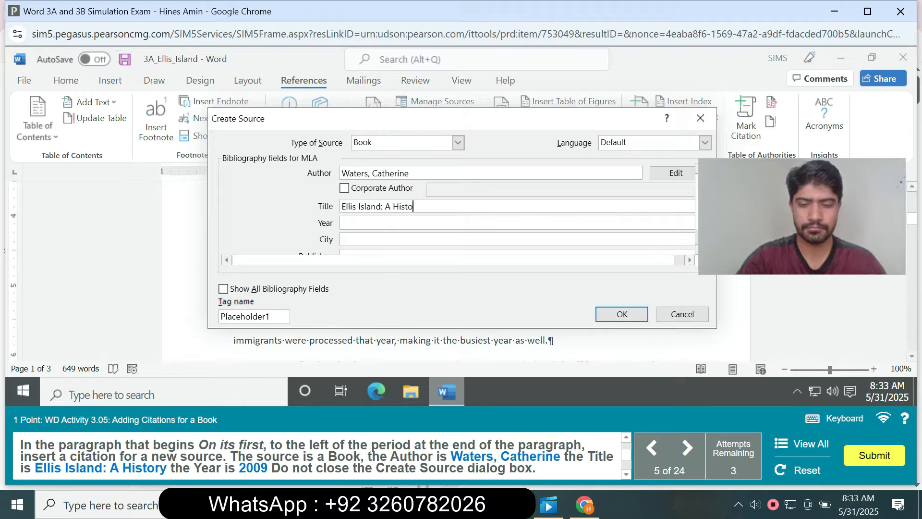
text(ry)
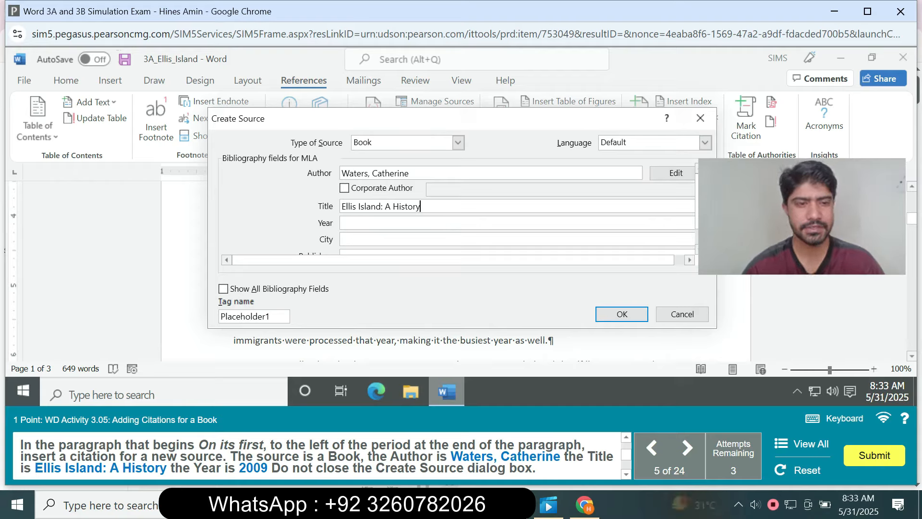
click(412, 222)
text(2009)
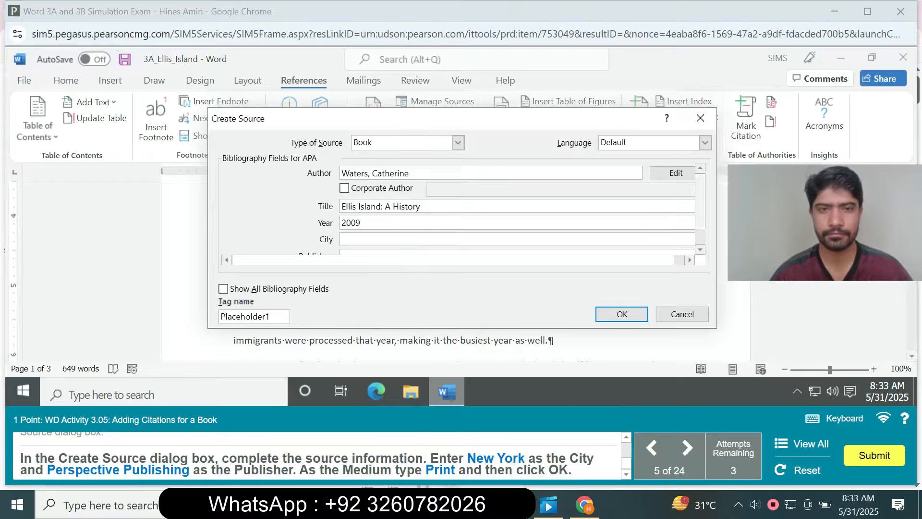
Set the book source's medium to Print and its city to New York.
scroll(517, 206, down, 2)
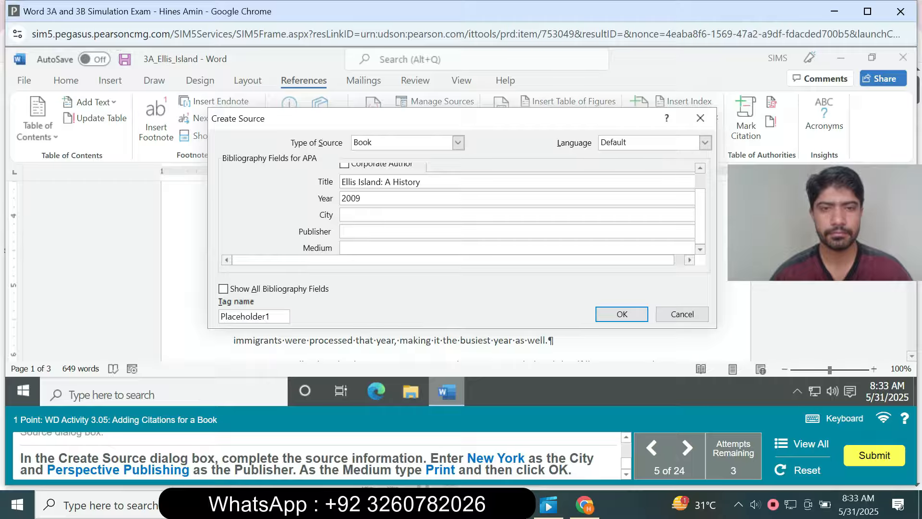
click(355, 247)
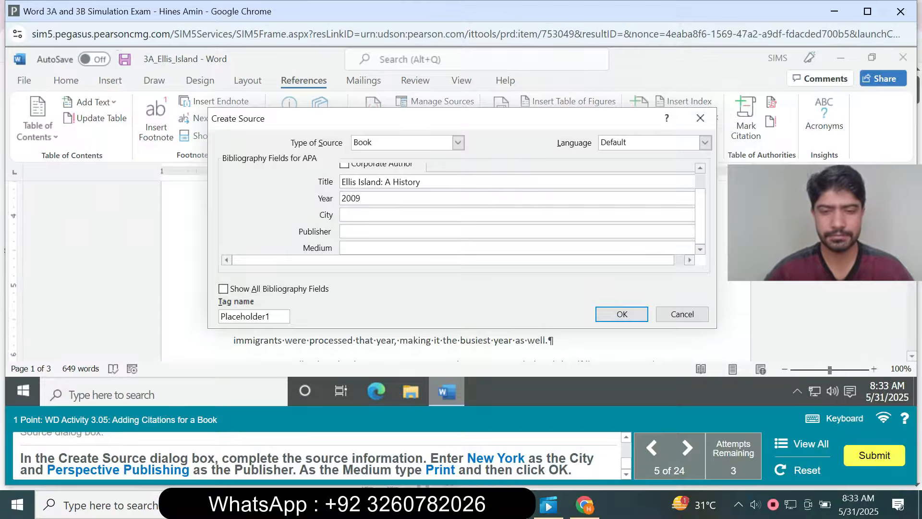
text(Print)
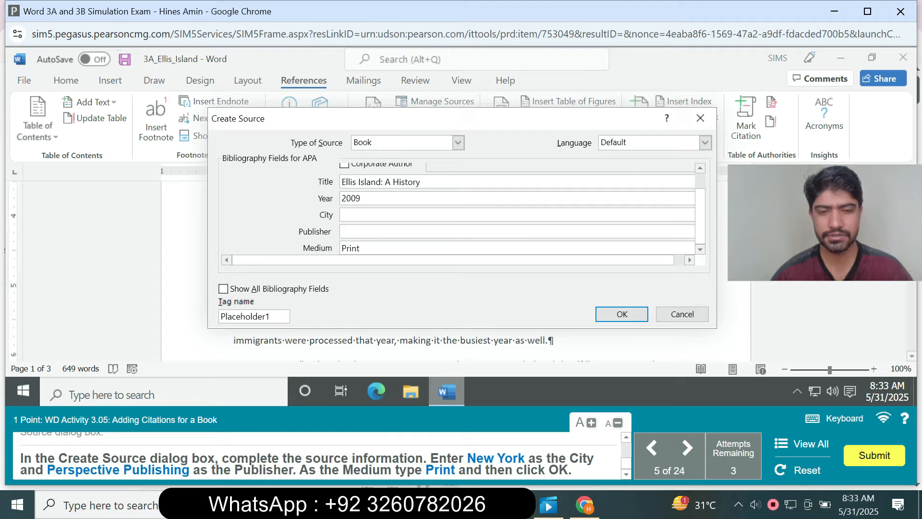
click(384, 215)
text(New)
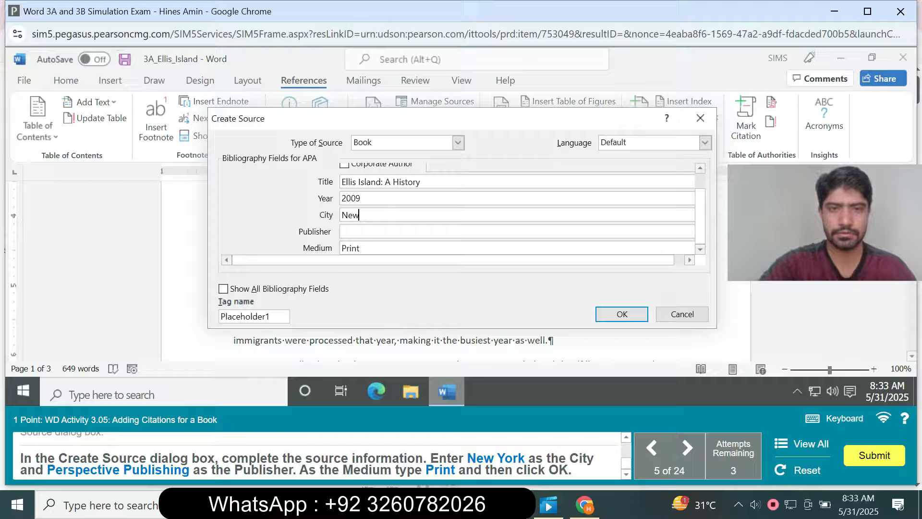
text( York)
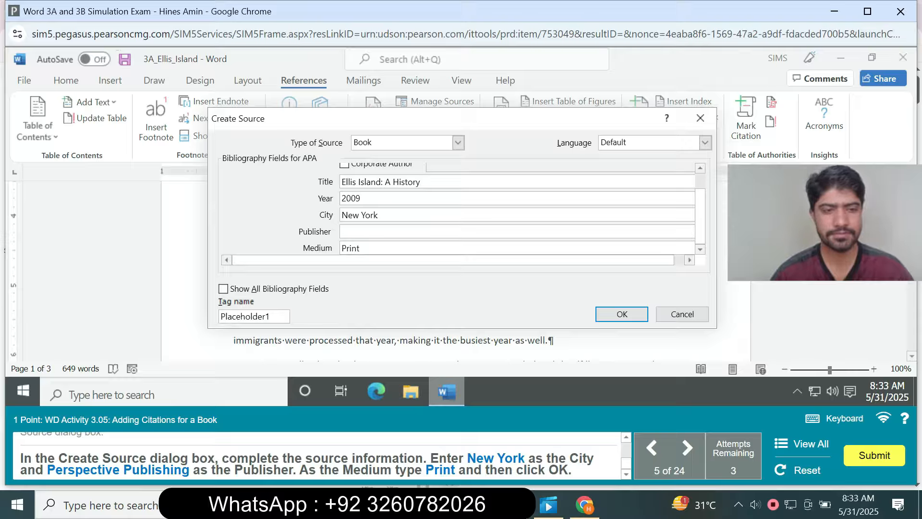
Enter Perspective Publishing as the book source's publisher and insert the citation.
text(Pe)
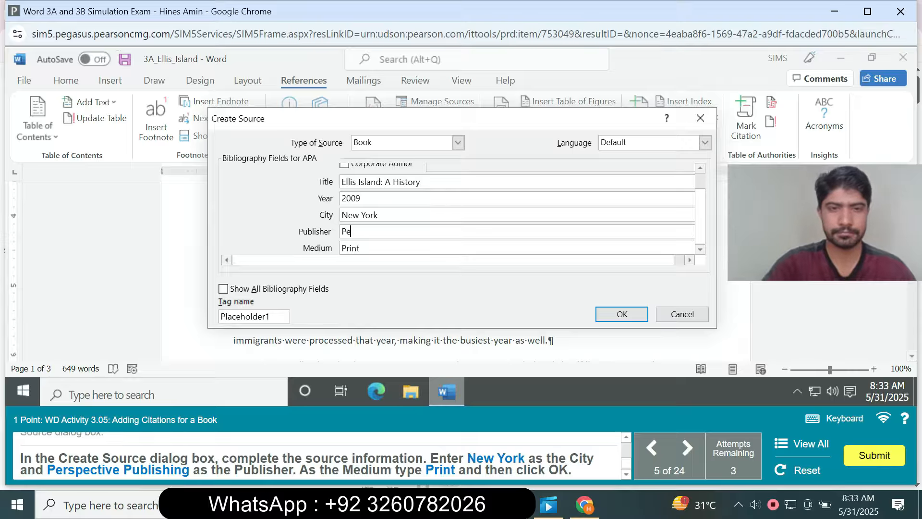
text(rspe)
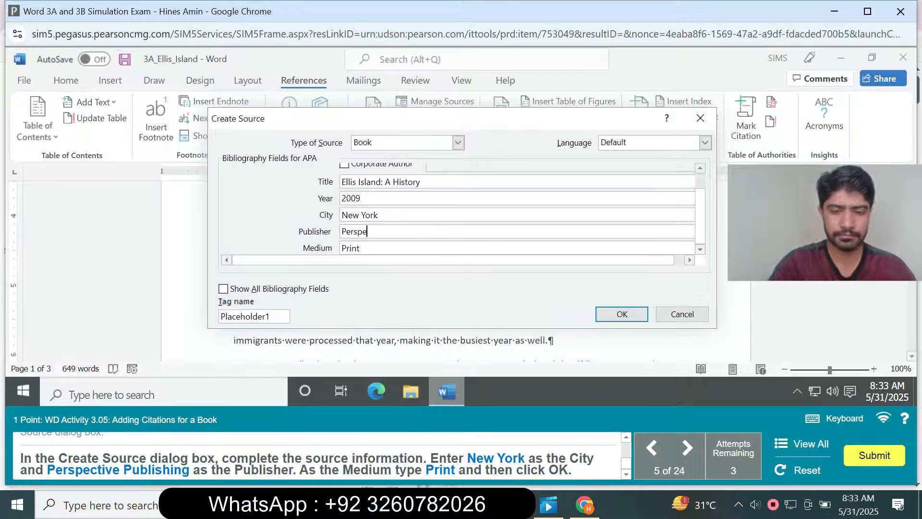
text(ctiv)
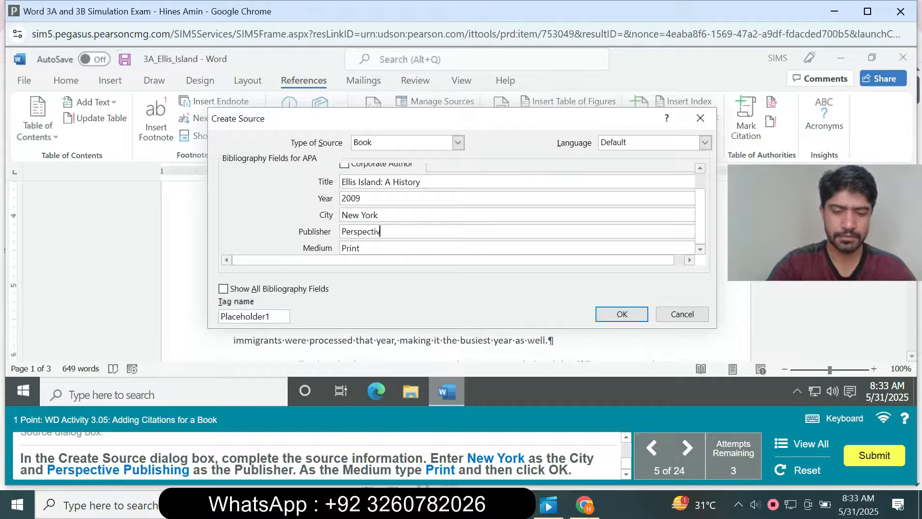
text(e P)
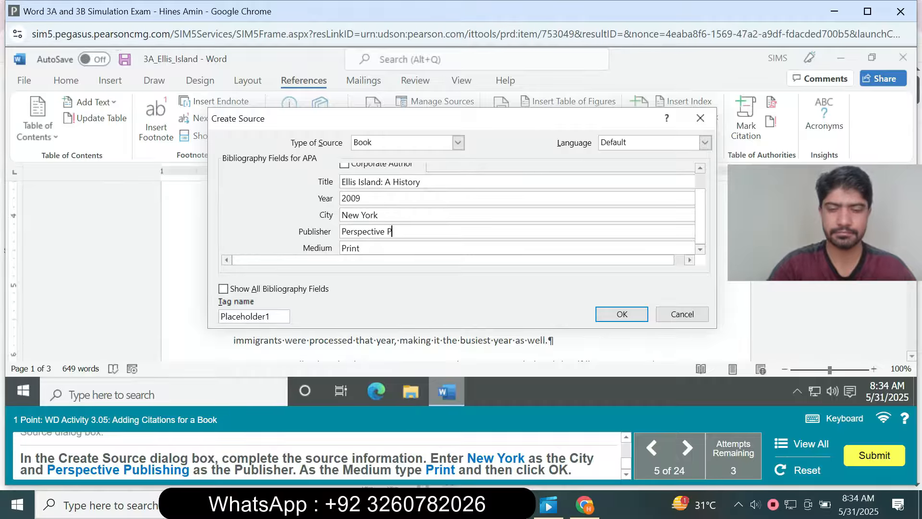
text(ub)
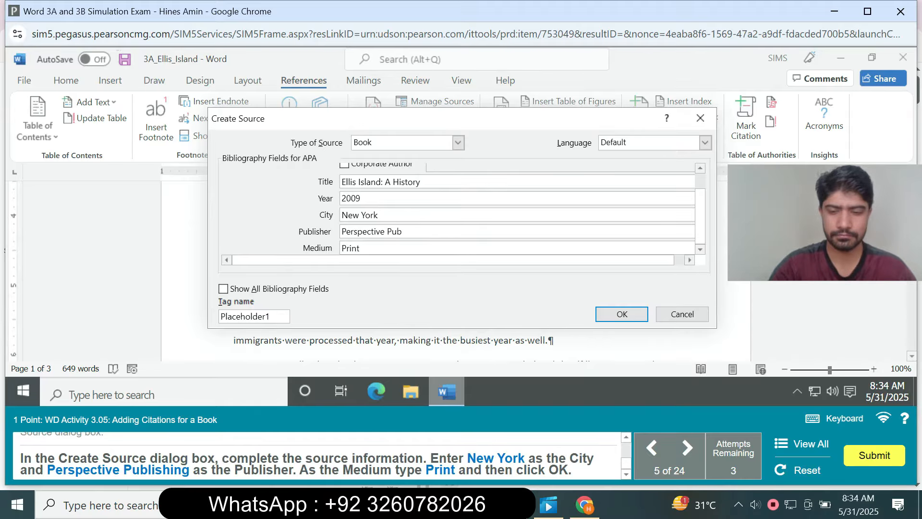
text(li)
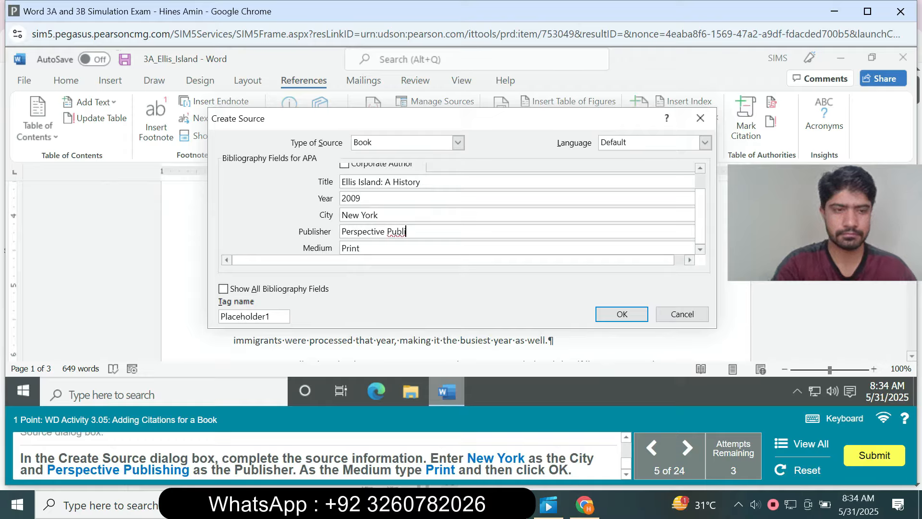
text(shing)
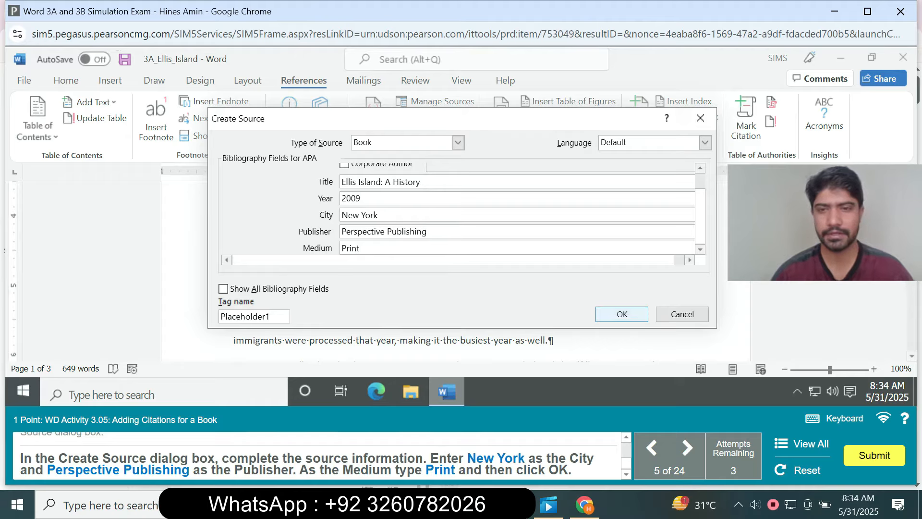
key(Return)
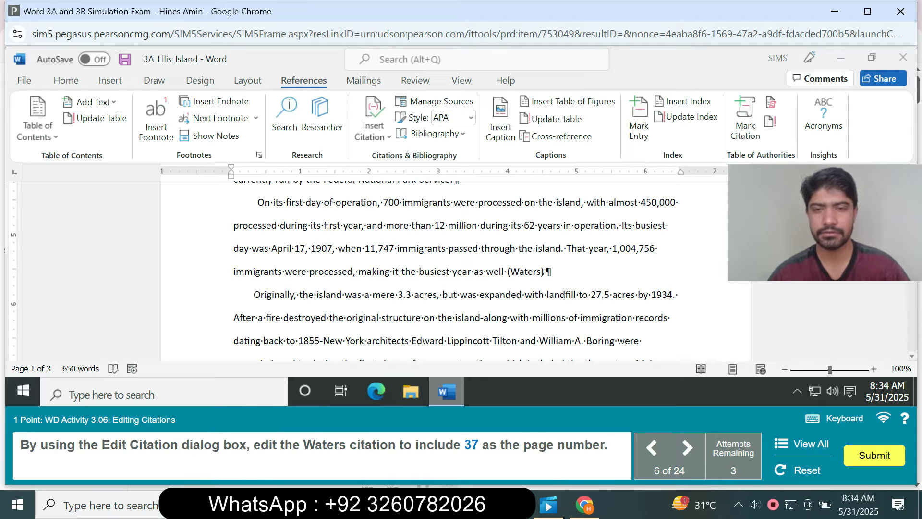
Edit the citation ending the "On its first" paragraph to include page number 37.
click(541, 272)
click(554, 279)
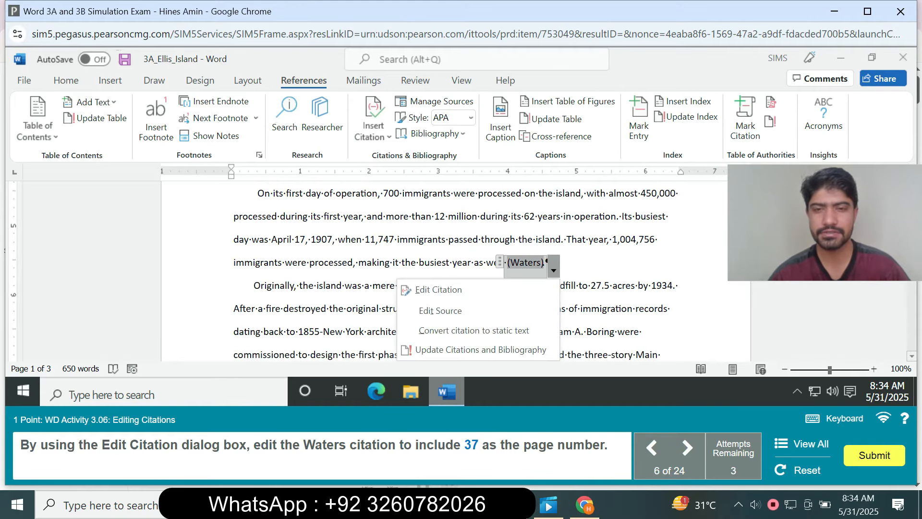
click(438, 290)
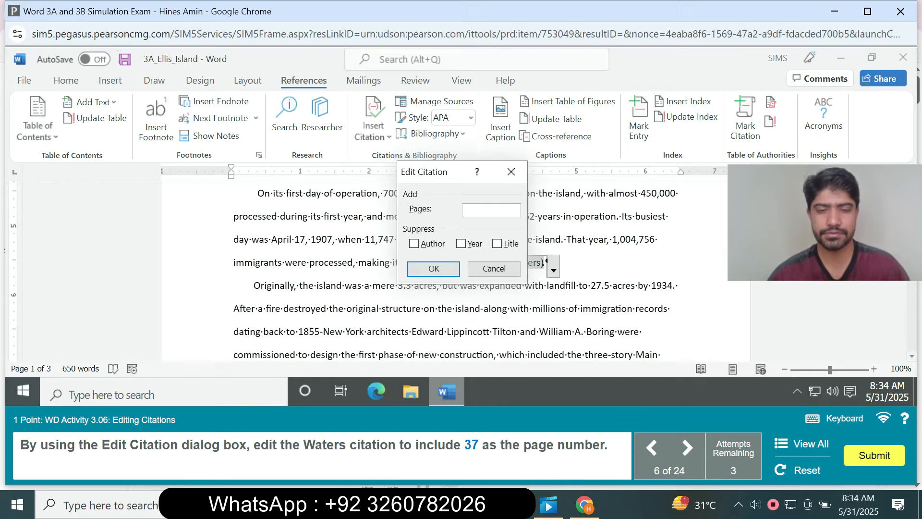
text(376)
key(BackSpace)
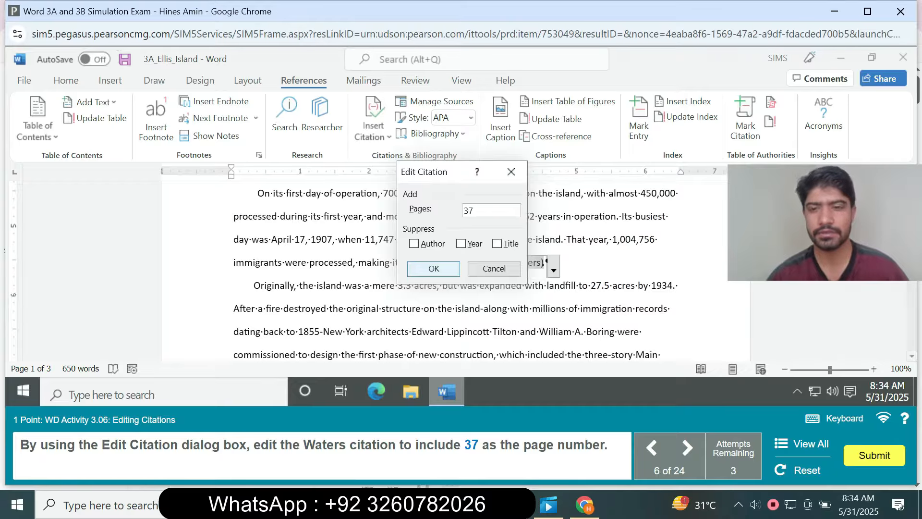
key(Return)
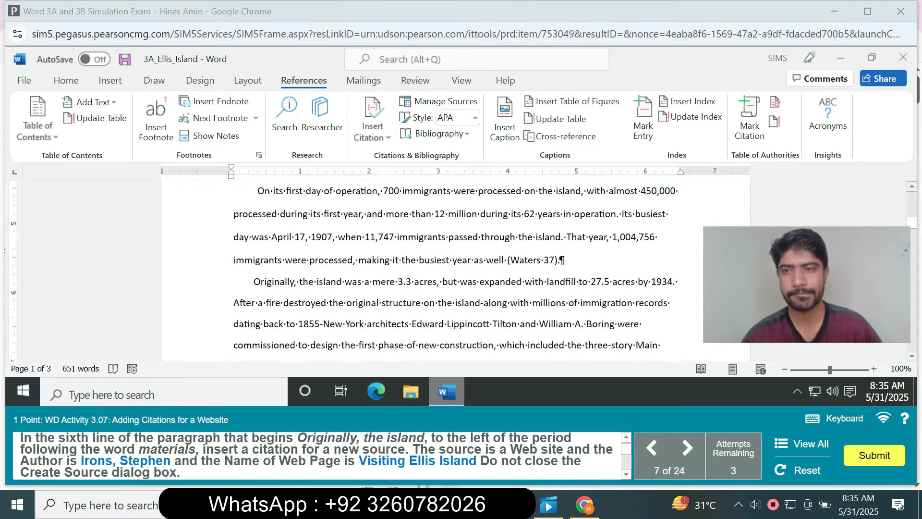
Look through the paper for the sentence ending in "materials" in the paragraph that begins "Originally, the island".
scroll(456, 271, up, 4)
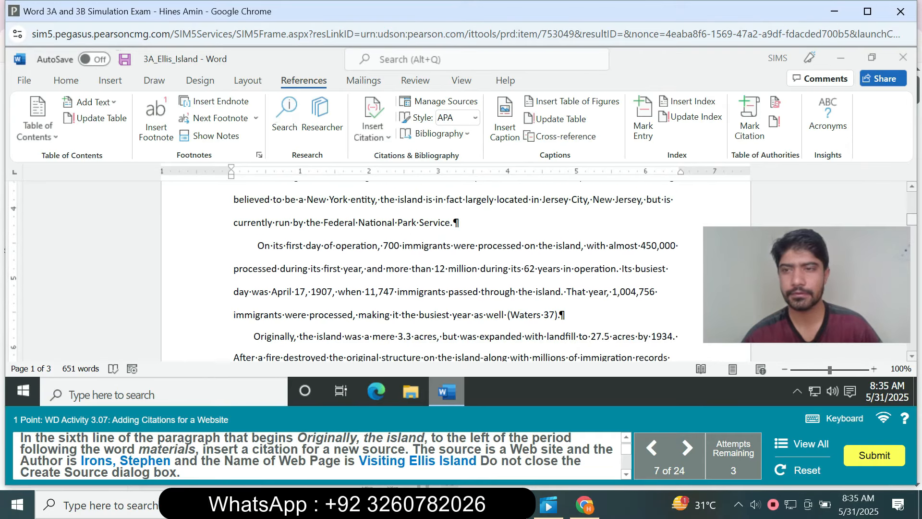
scroll(456, 272, up, 2)
scroll(456, 271, down, 1)
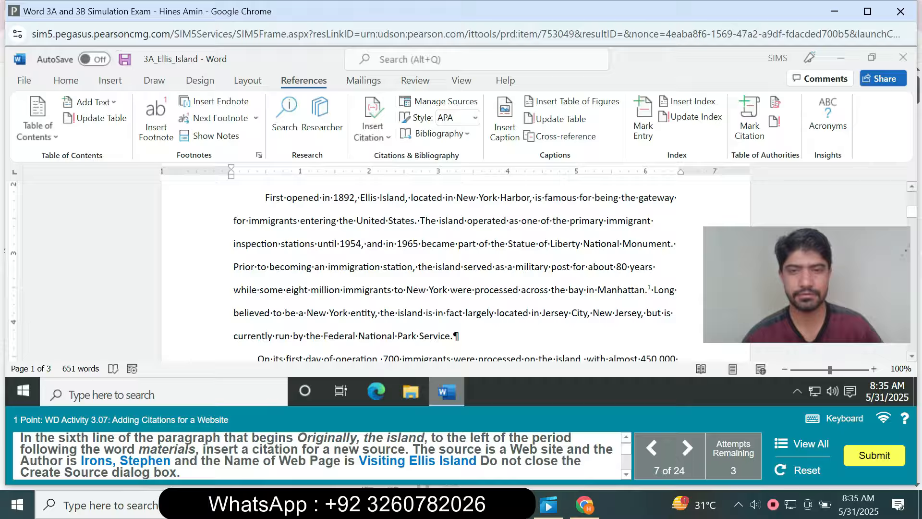
scroll(456, 269, down, 5)
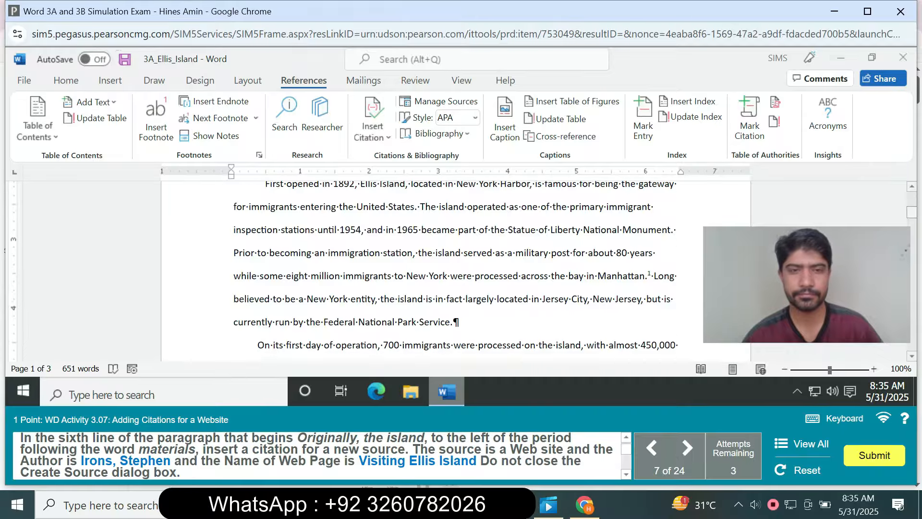
scroll(456, 269, down, 5)
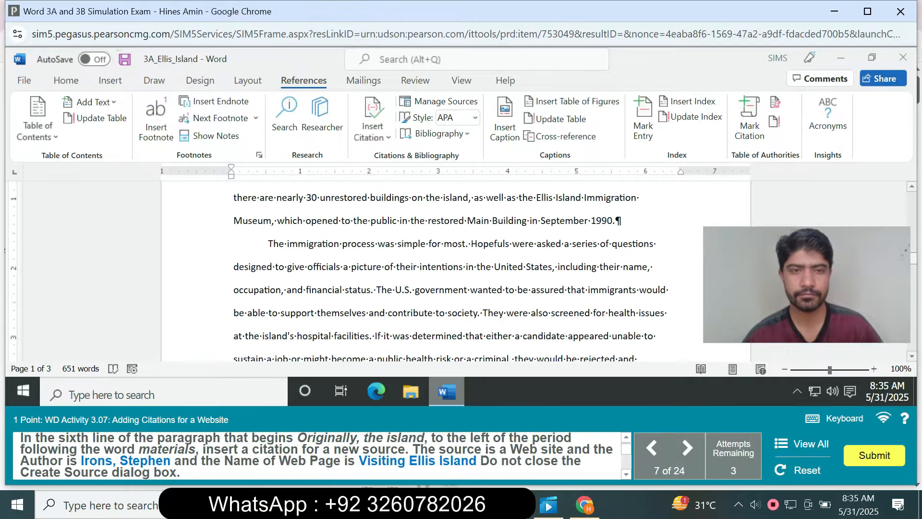
scroll(456, 269, down, 4)
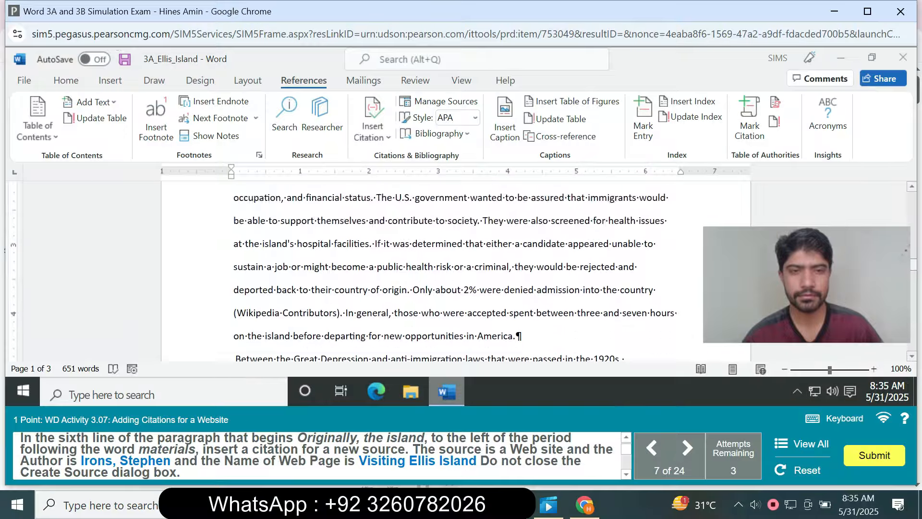
scroll(456, 269, down, 4)
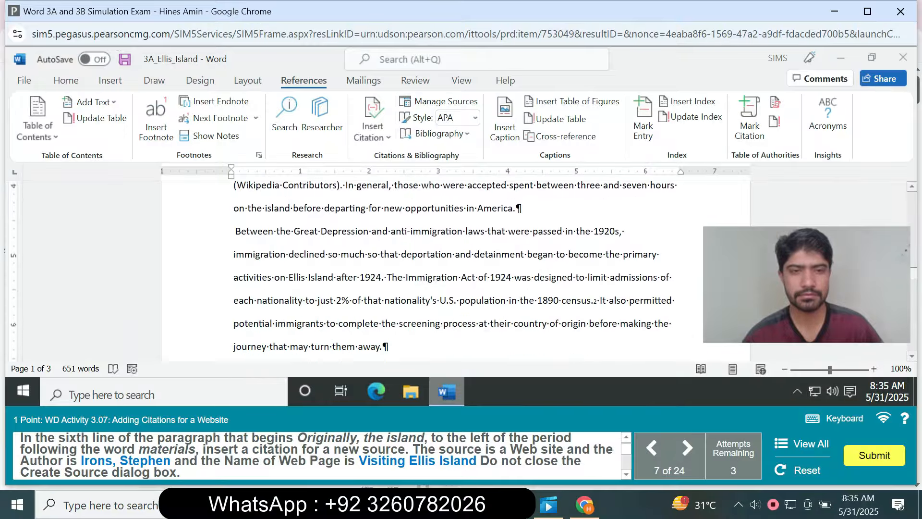
scroll(456, 268, down, 7)
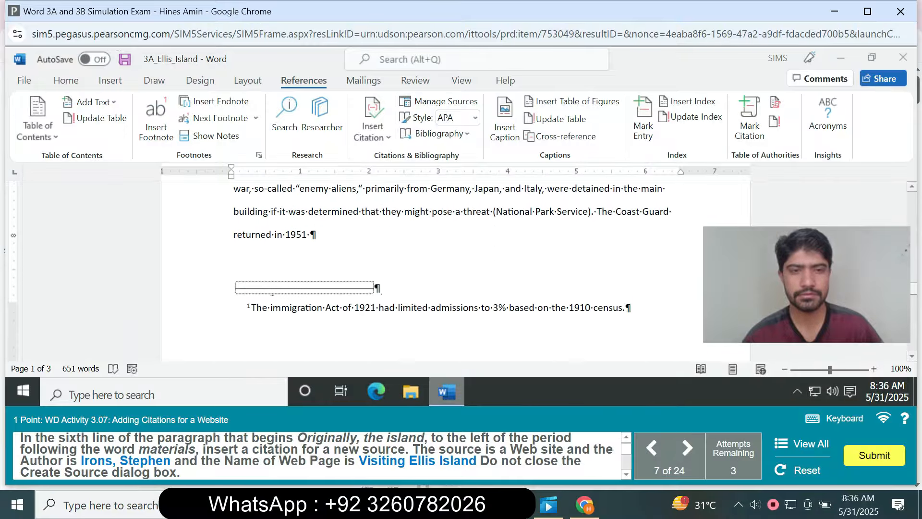
scroll(456, 269, up, 10)
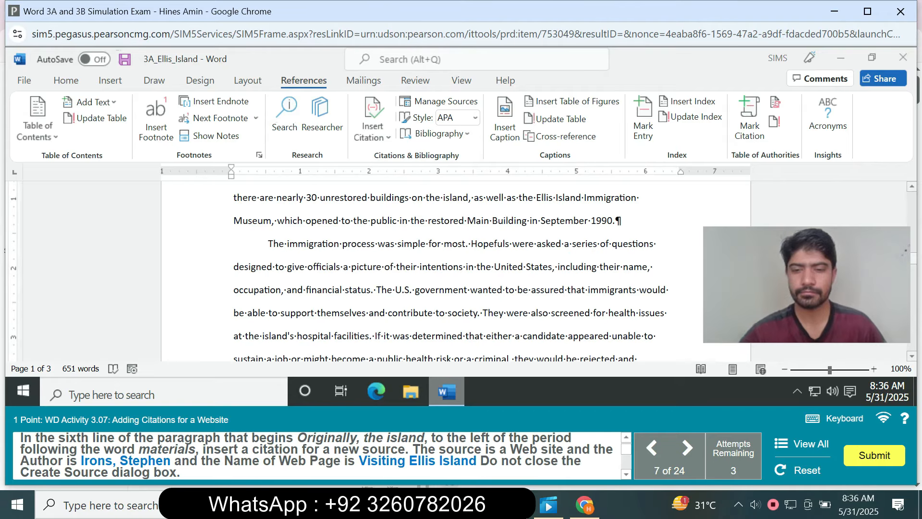
key(alt)
click(546, 244)
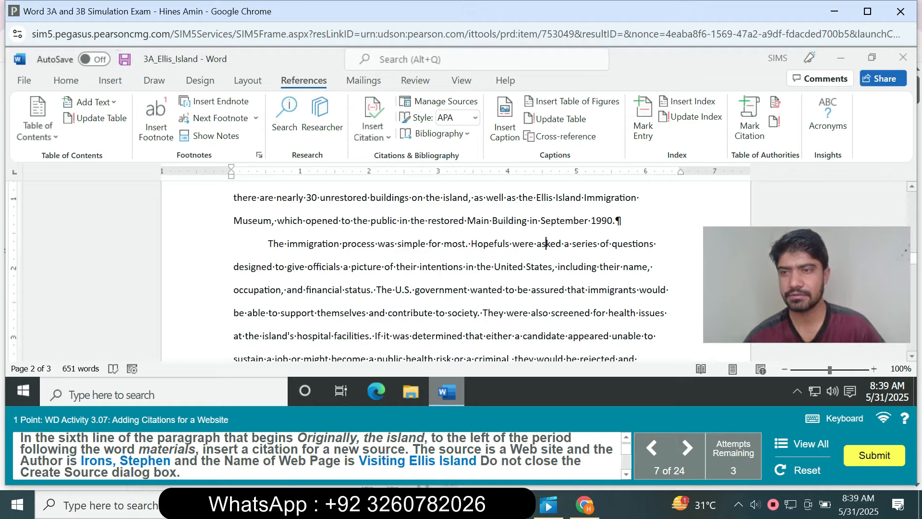
scroll(456, 271, up, 1)
scroll(456, 271, up, 1)
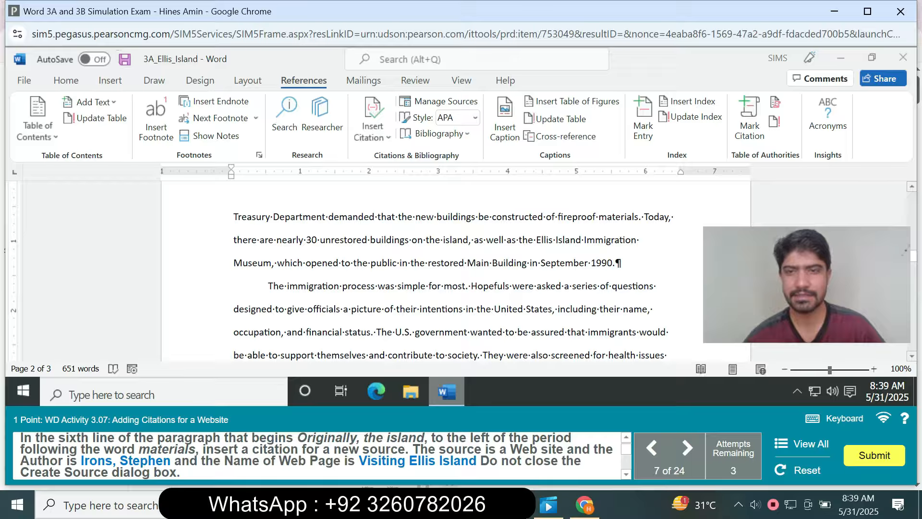
Start a new citation source before the period following "fireproof materials" and set its source type to Web site.
click(638, 216)
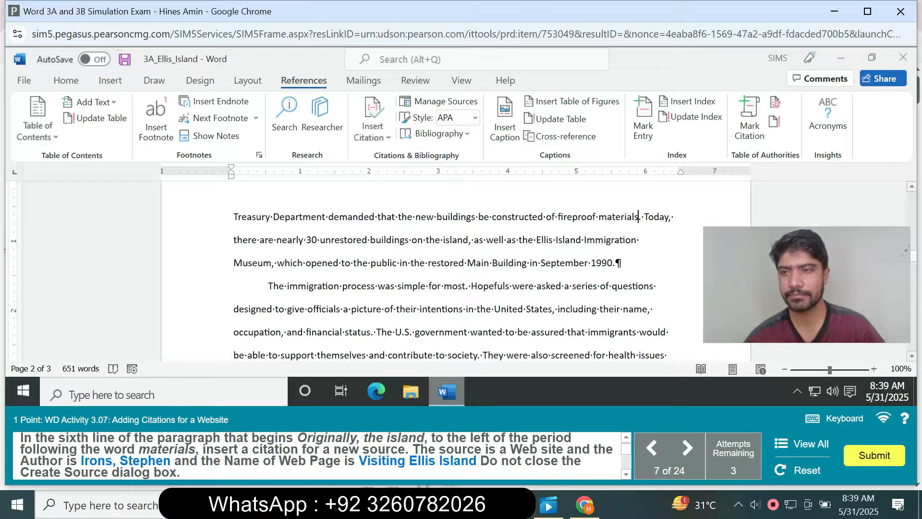
scroll(456, 269, up, 2)
scroll(456, 269, up, 5)
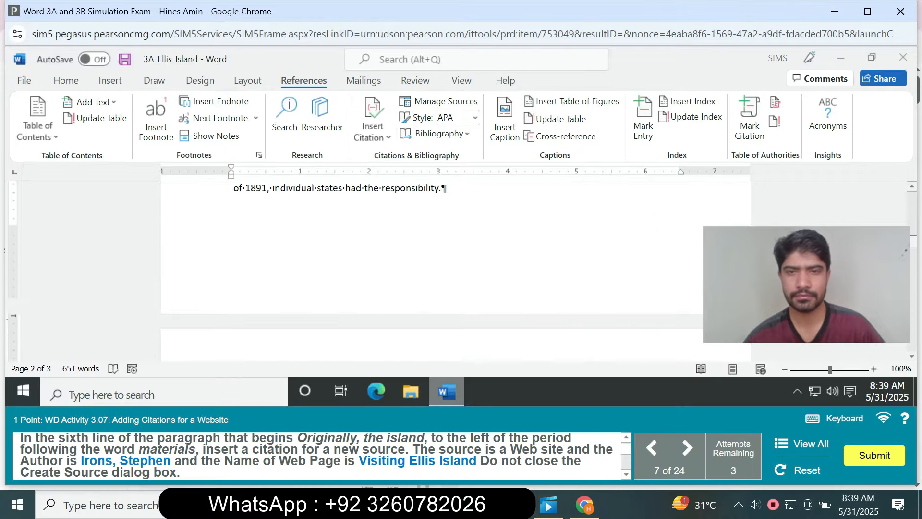
scroll(456, 269, down, 5)
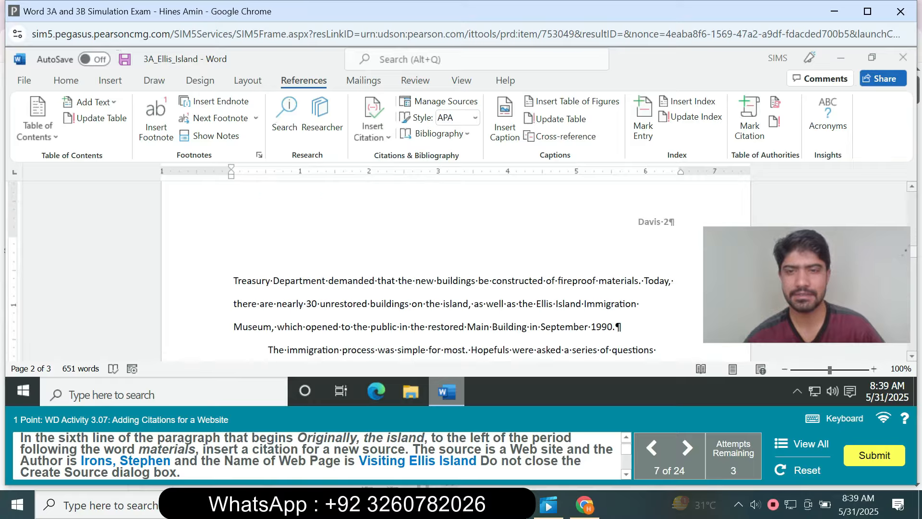
click(638, 281)
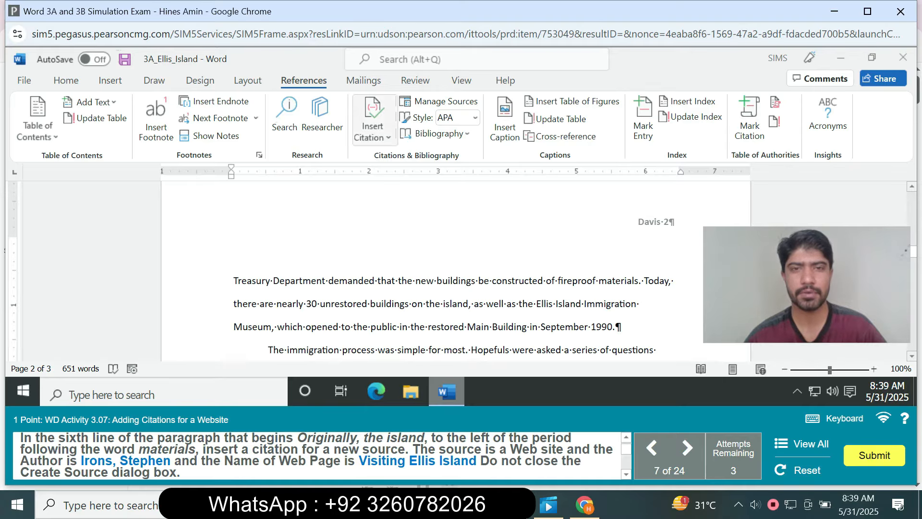
click(372, 130)
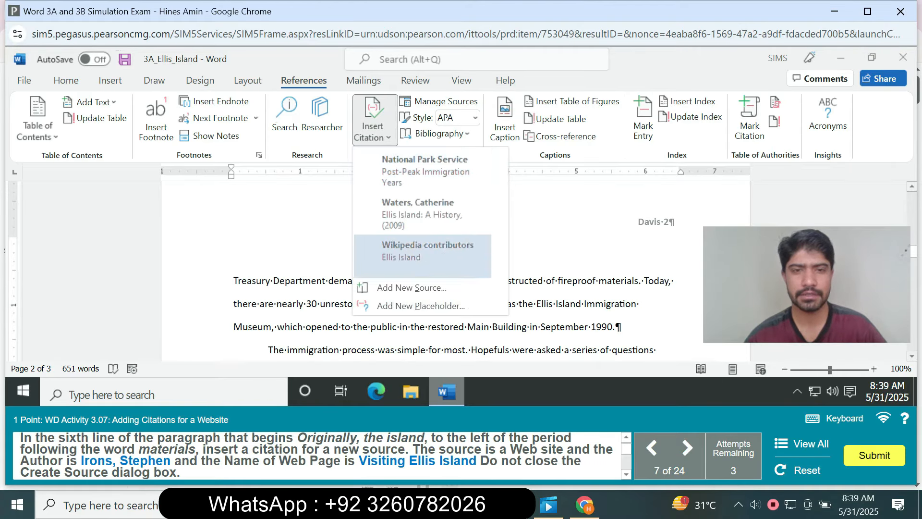
click(412, 287)
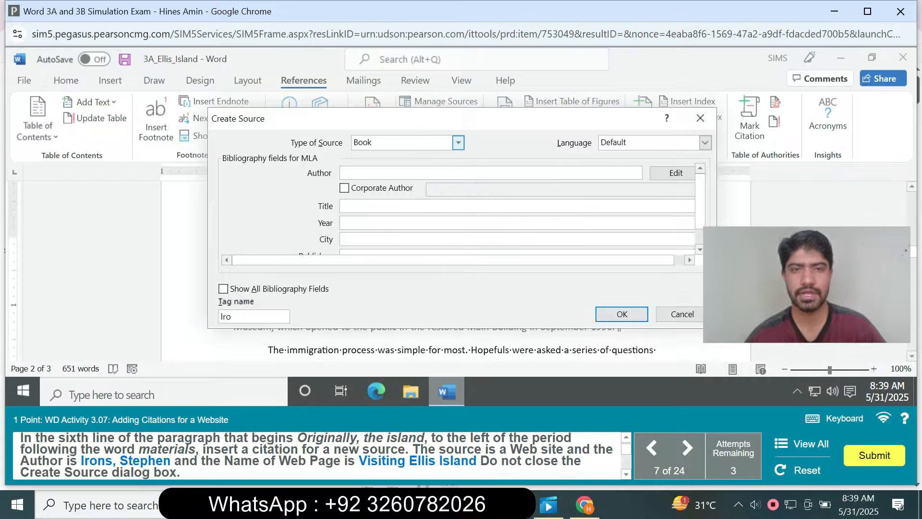
click(458, 143)
click(458, 201)
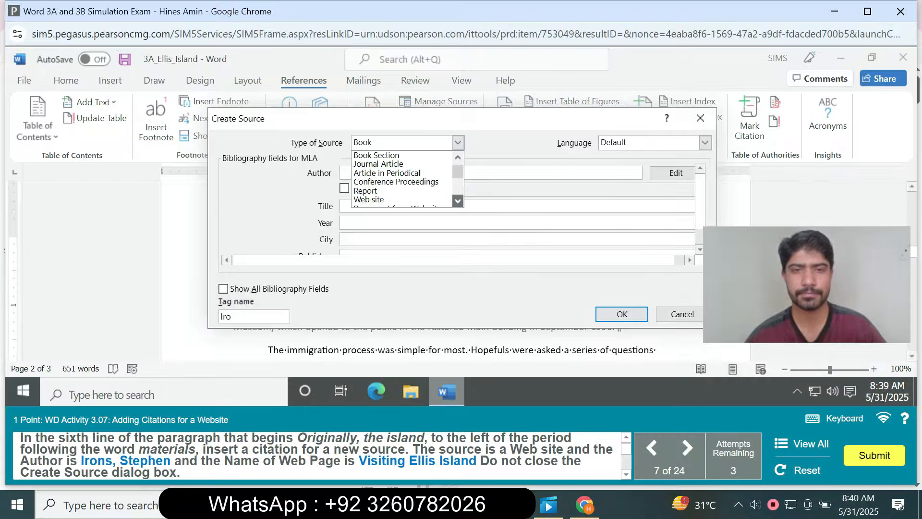
click(384, 201)
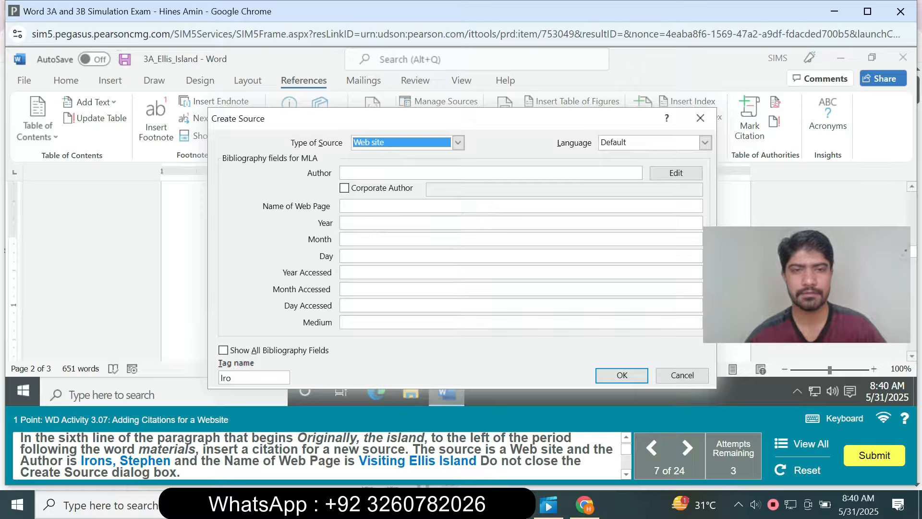
Enter the author's name, surname first, as given in the task instructions for the website source.
click(425, 172)
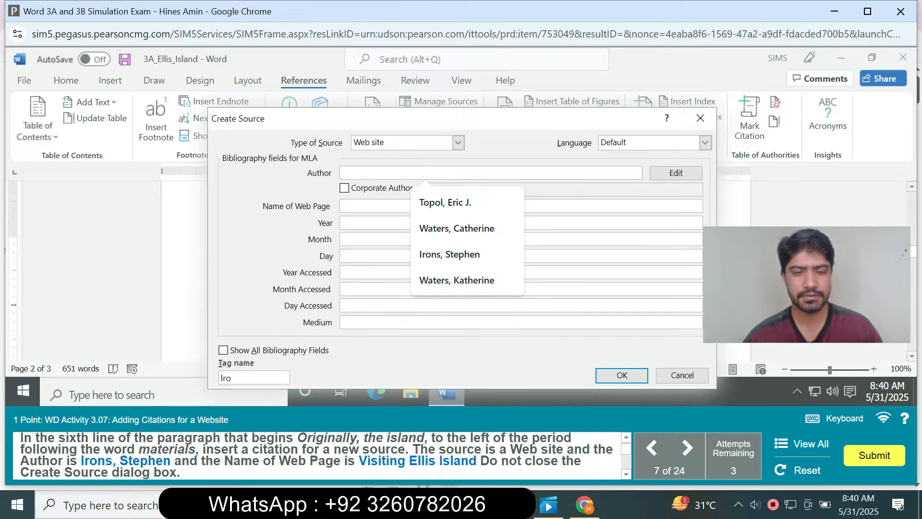
text(Irons,)
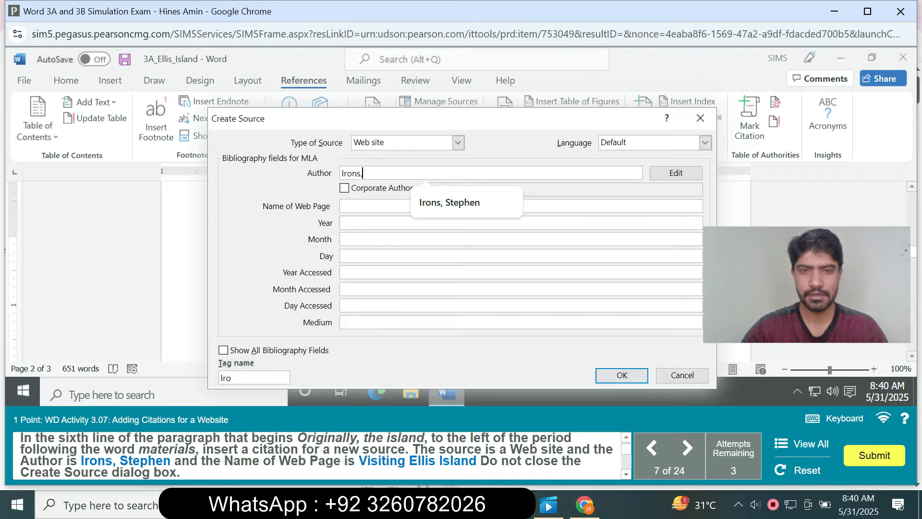
text( Ste)
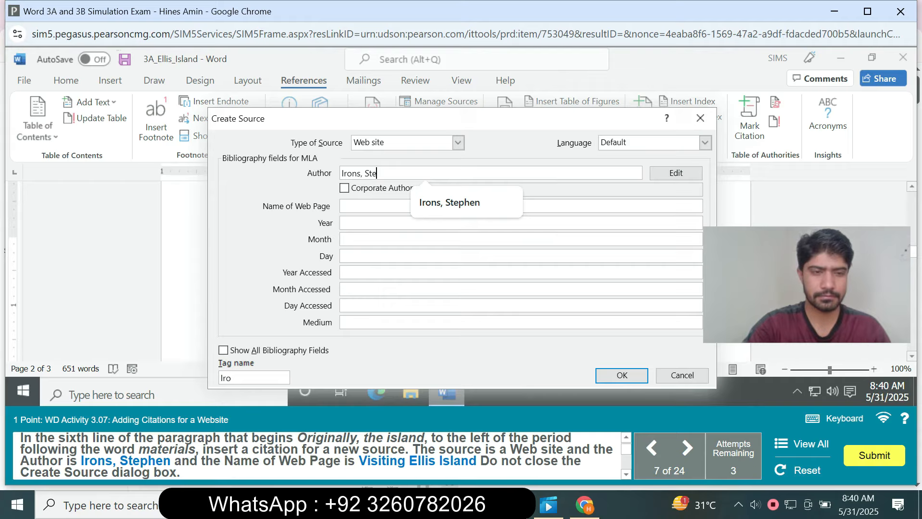
text(phen)
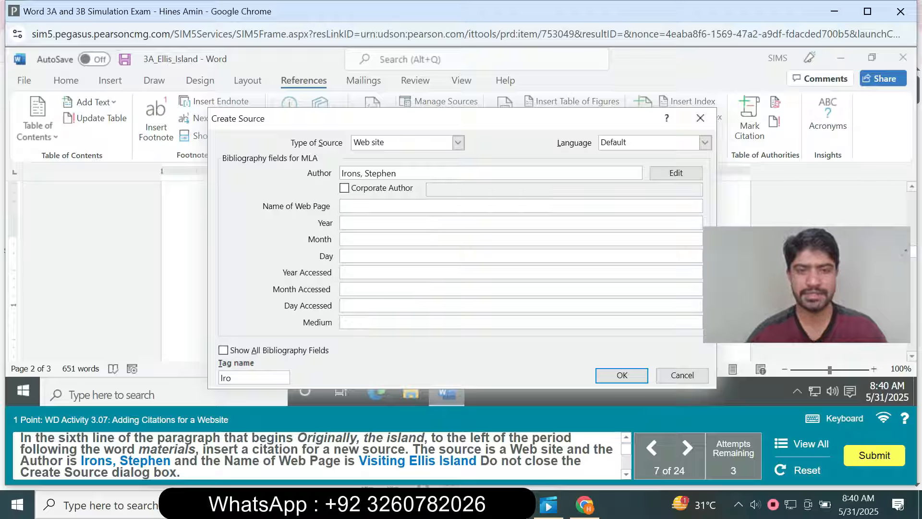
Enter Visiting Ellis Island as the website source's web page name.
text(V)
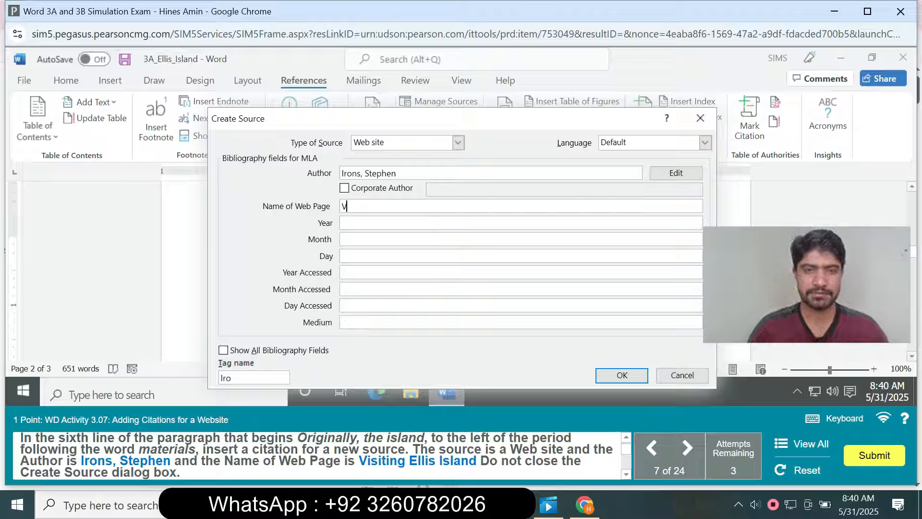
text(is)
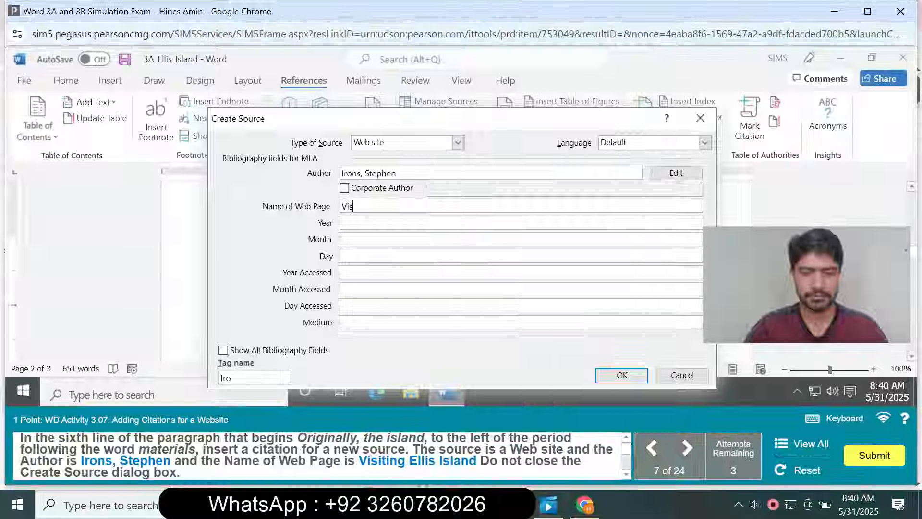
text(iting )
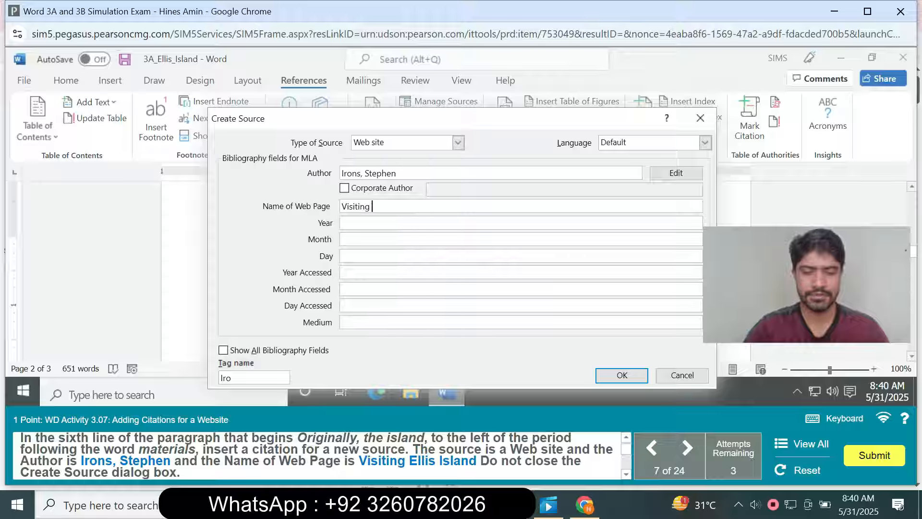
text(Elli)
text(s)
text( I)
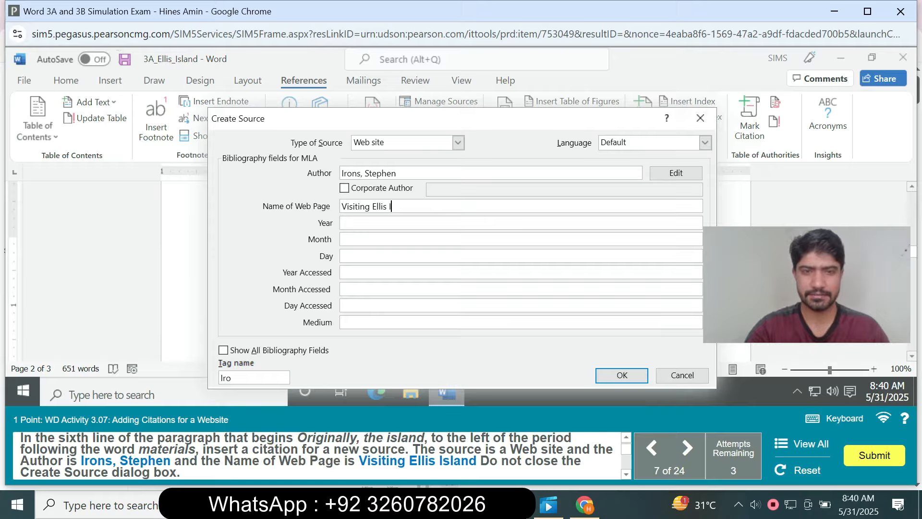
text(sland)
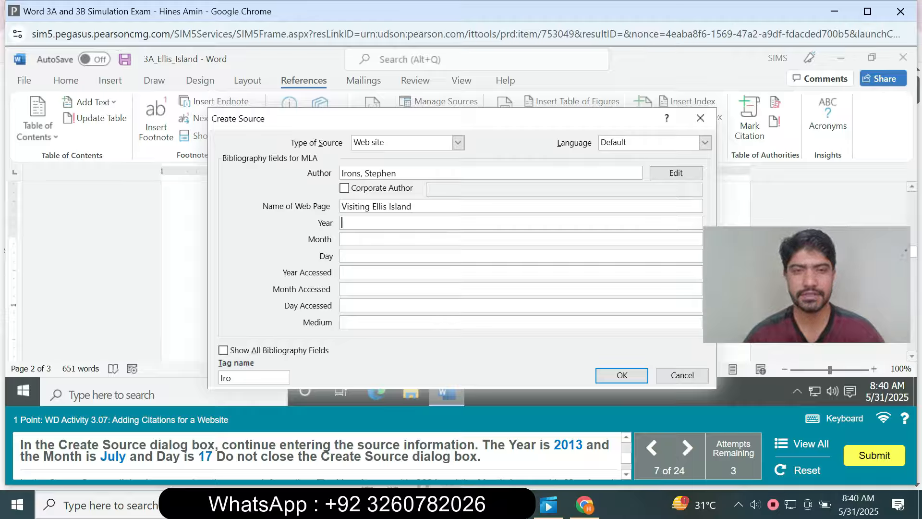
Set the website source's publication date to year 2013, month July and day 17.
key(Tab)
text(2013)
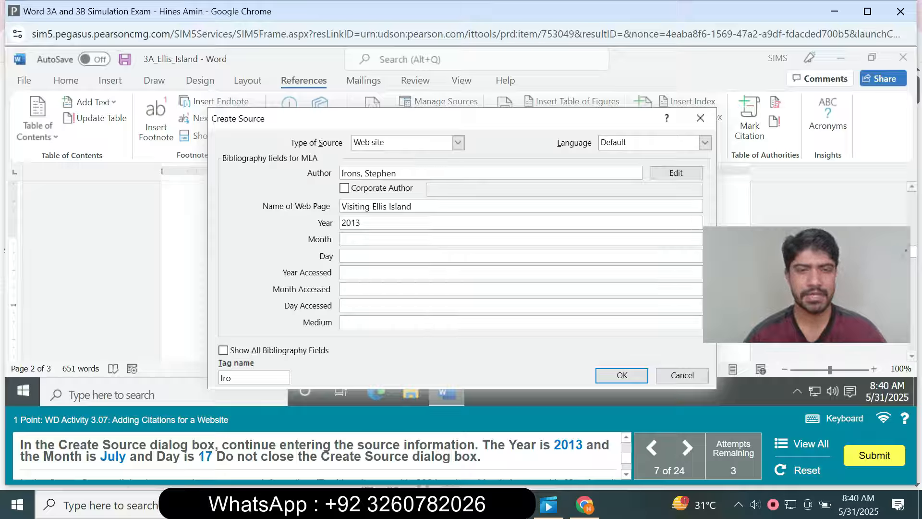
key(Tab)
text(July)
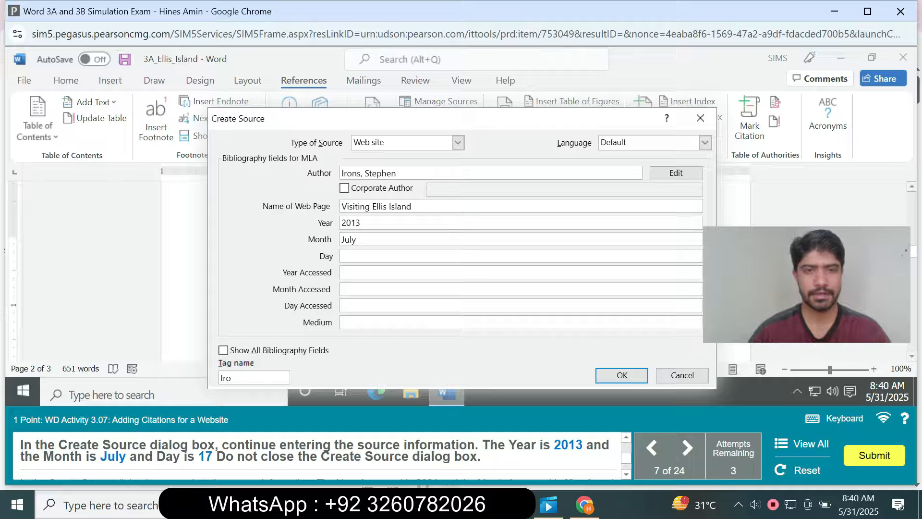
text(17)
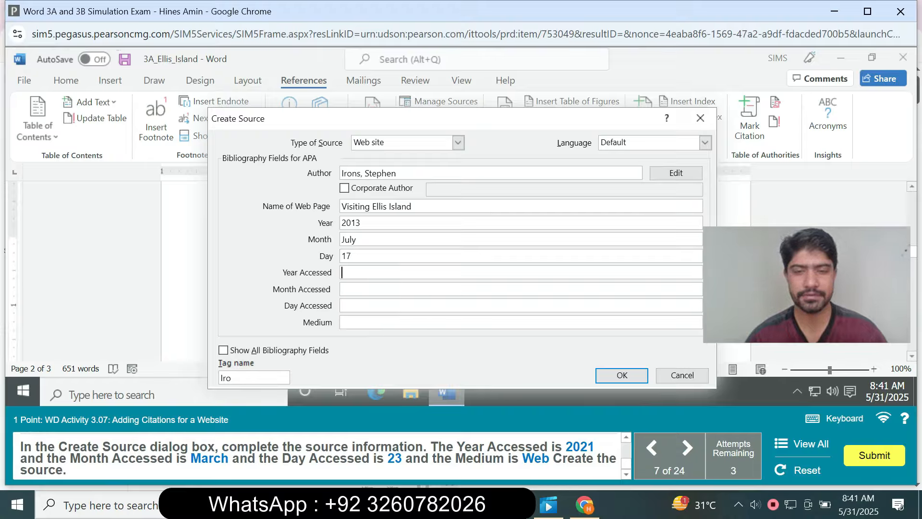
Set the website source's access date to 2021, March, 23 and its medium to Web, and insert the citation.
text(2021)
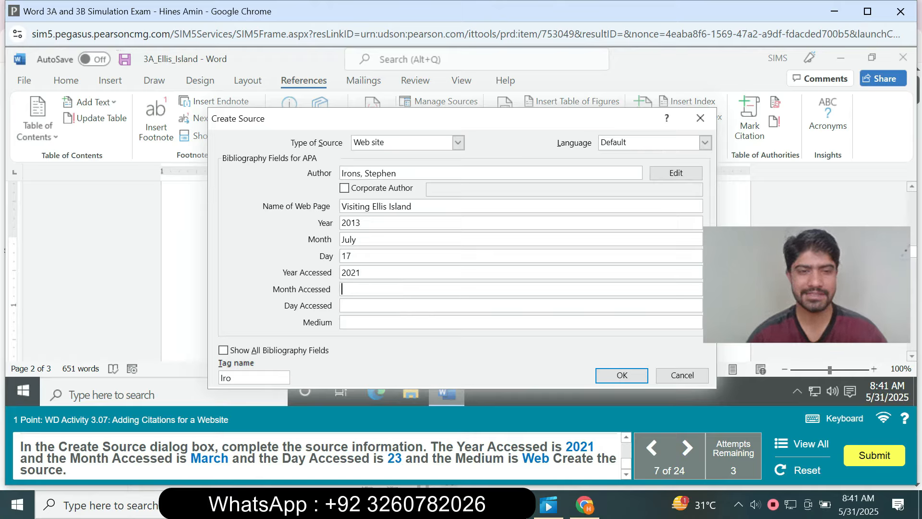
key(Tab)
text(Ma)
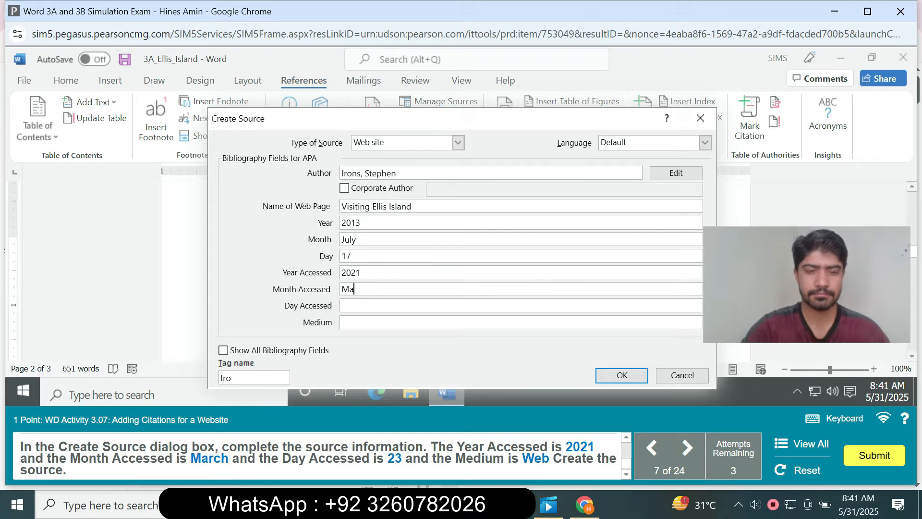
text(rch)
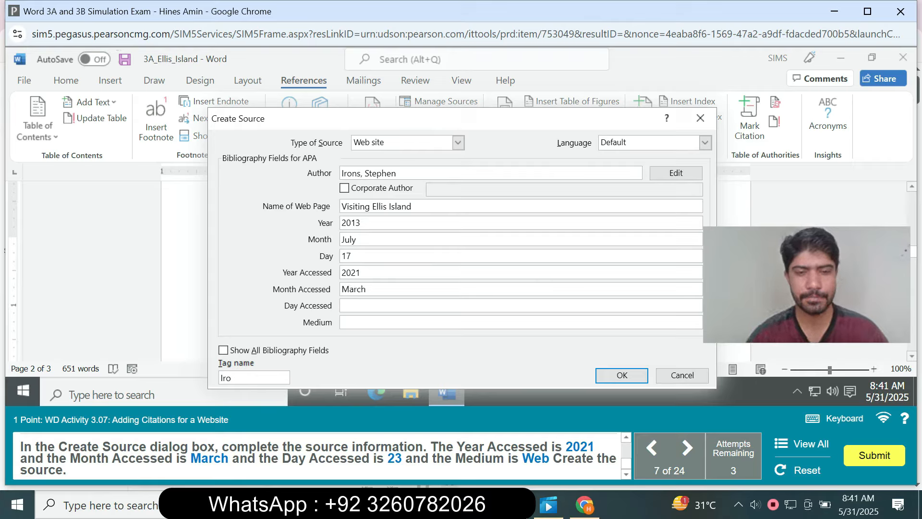
key(Tab)
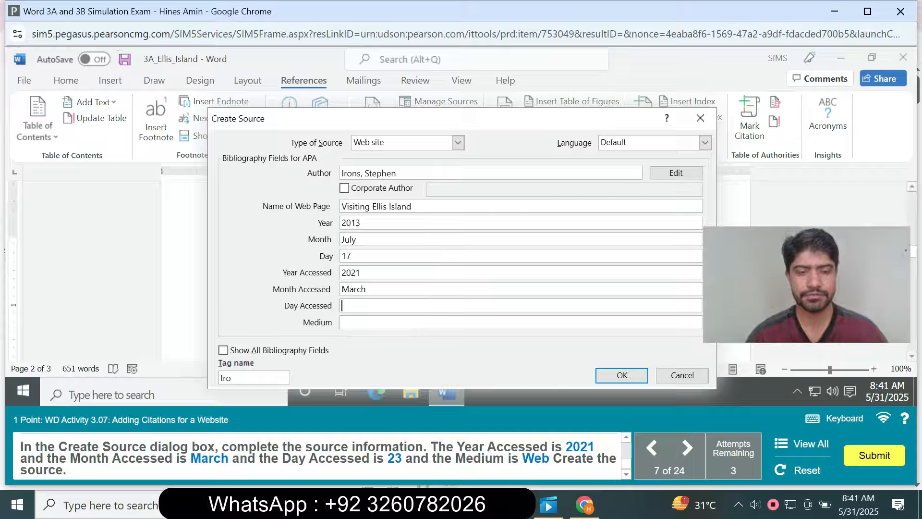
text(23)
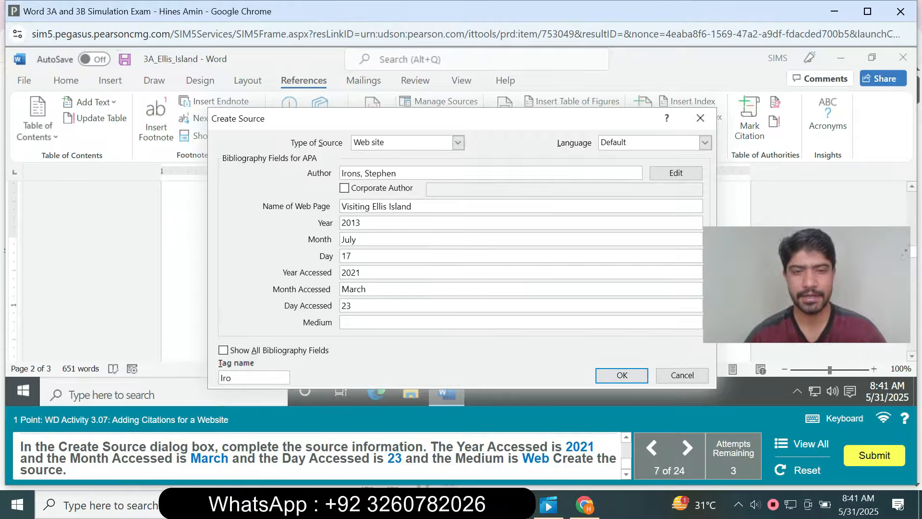
text(Web)
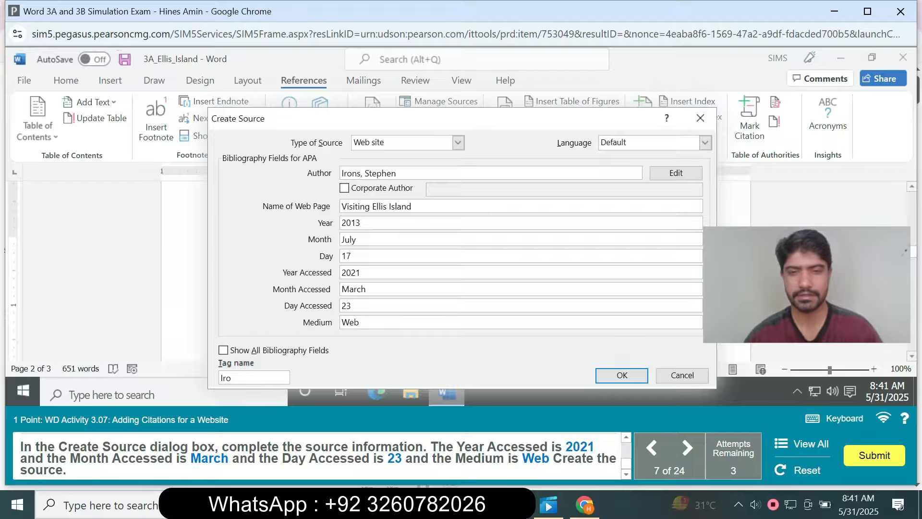
key(Return)
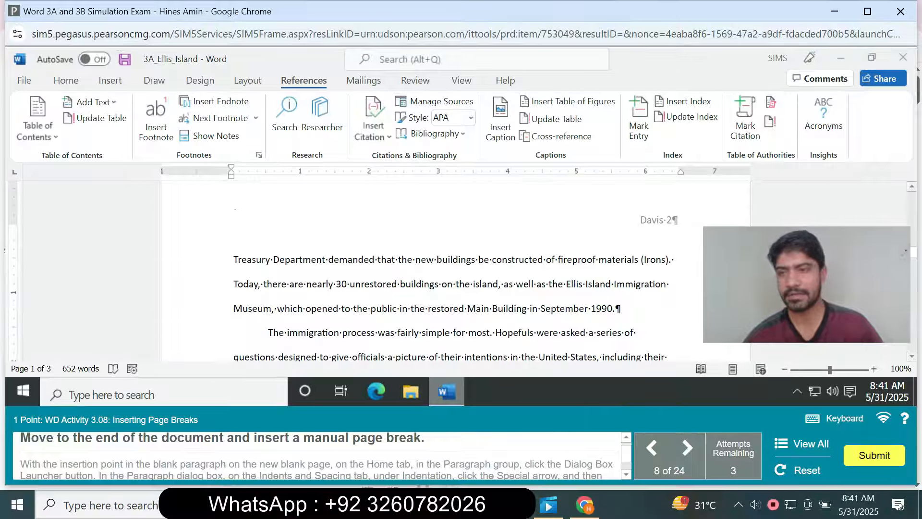
Insert a manual page break at the end of the document, after "the need for its services.".
key(ctrl+End)
scroll(456, 269, down, 15)
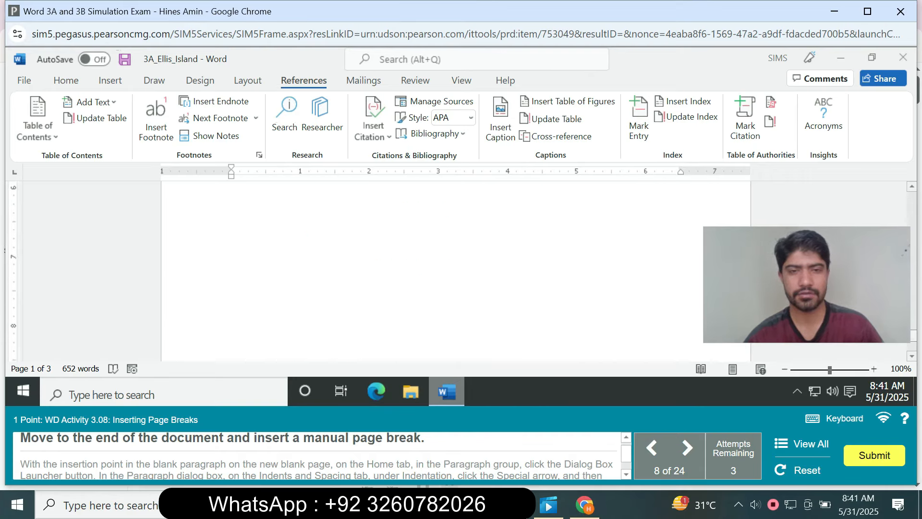
scroll(456, 269, down, 5)
click(434, 323)
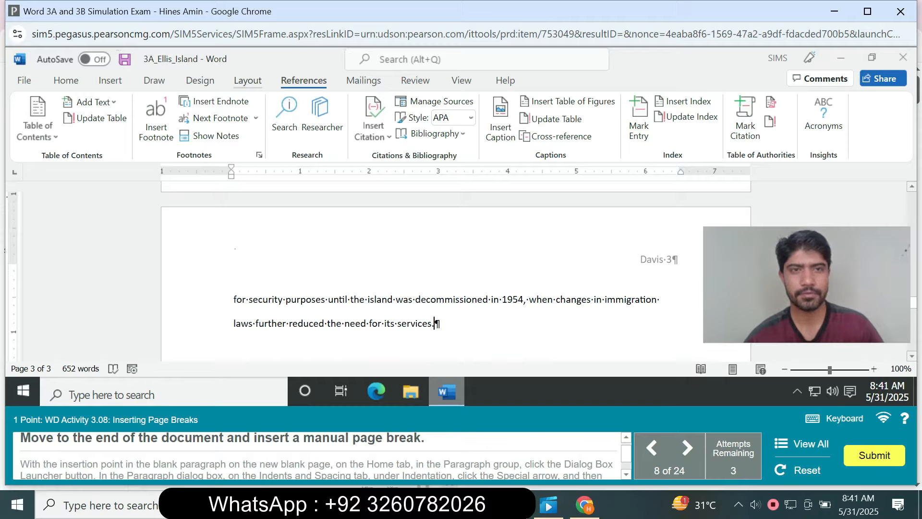
click(248, 80)
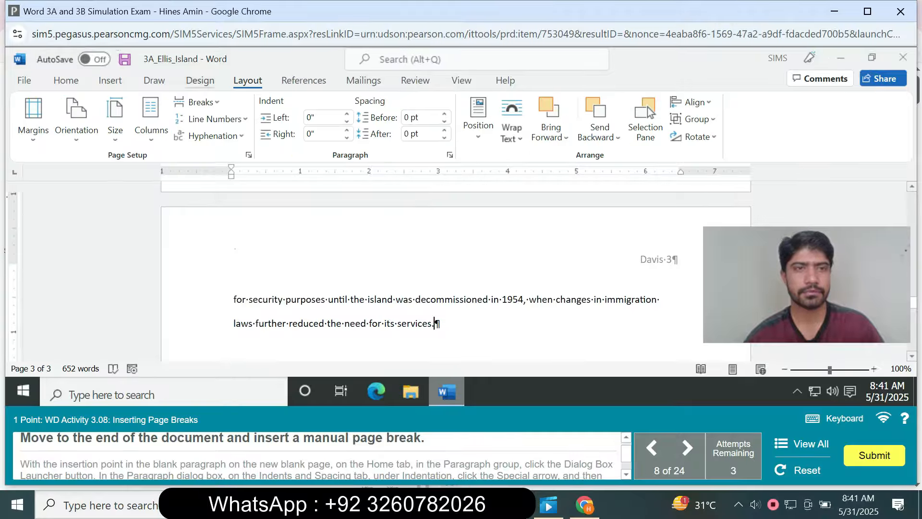
click(196, 101)
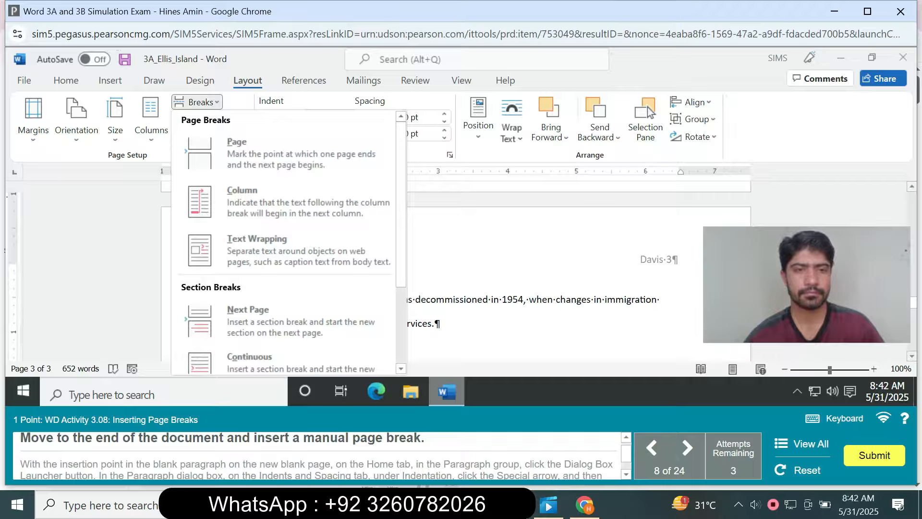
click(303, 80)
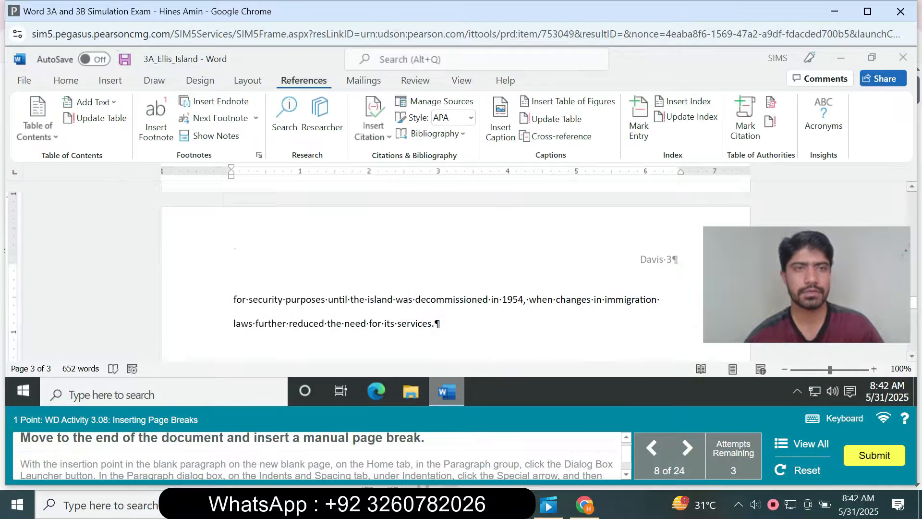
click(110, 80)
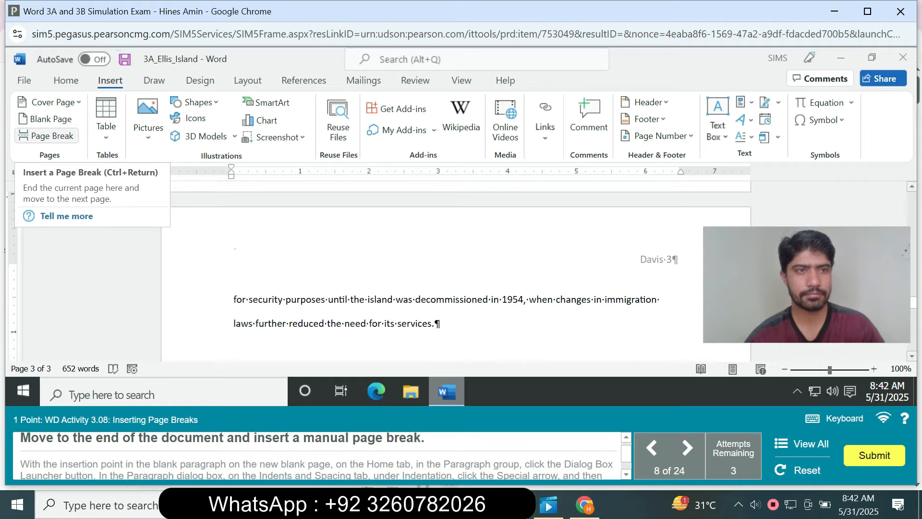
click(47, 135)
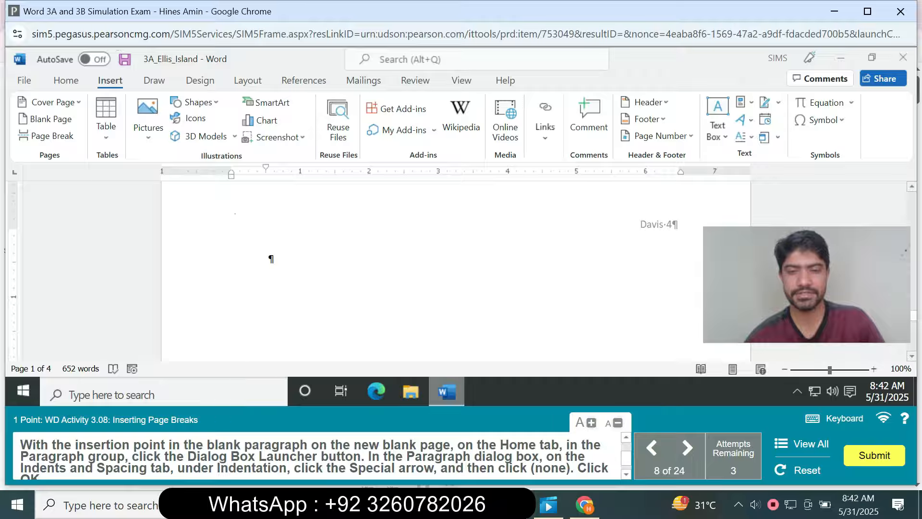
Set the special indentation of the blank paragraph on the new last page to (none).
click(269, 258)
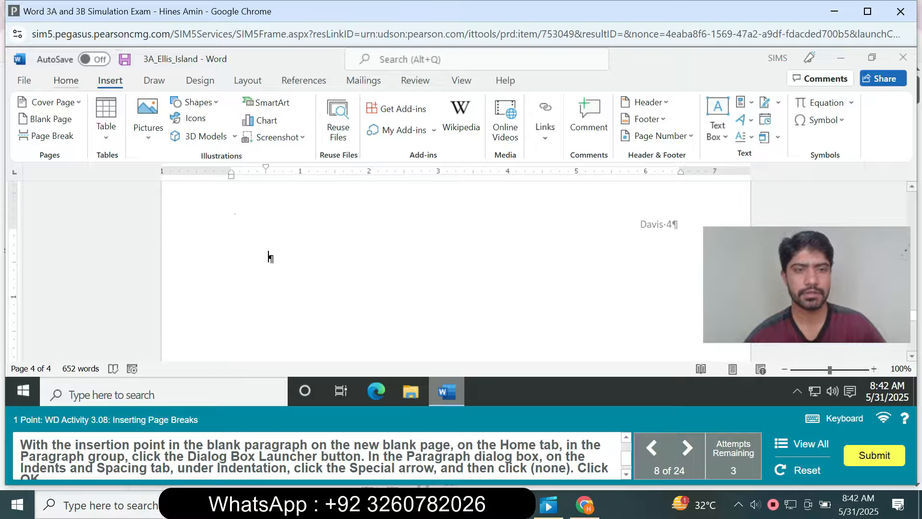
click(65, 81)
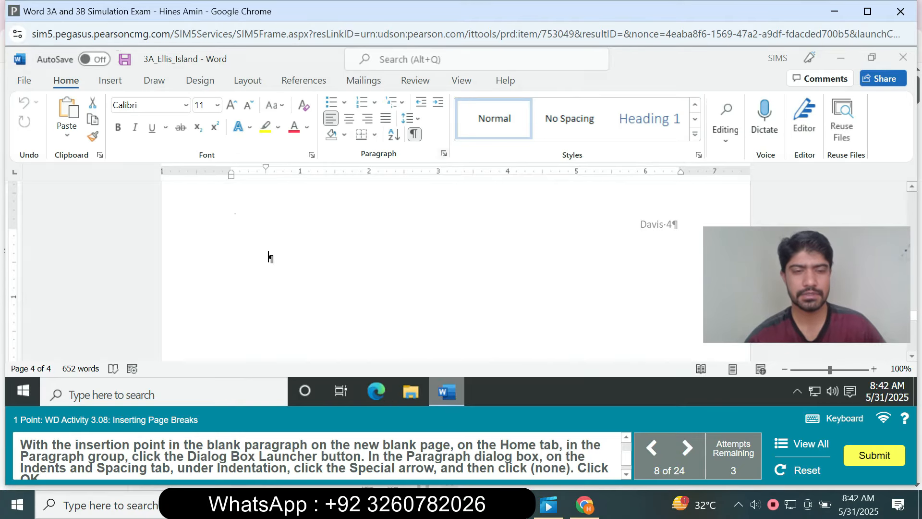
click(443, 154)
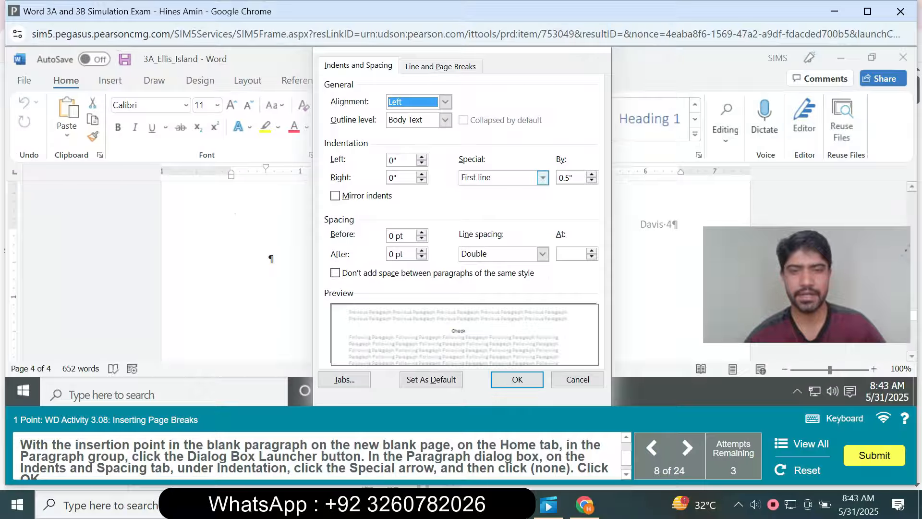
click(543, 177)
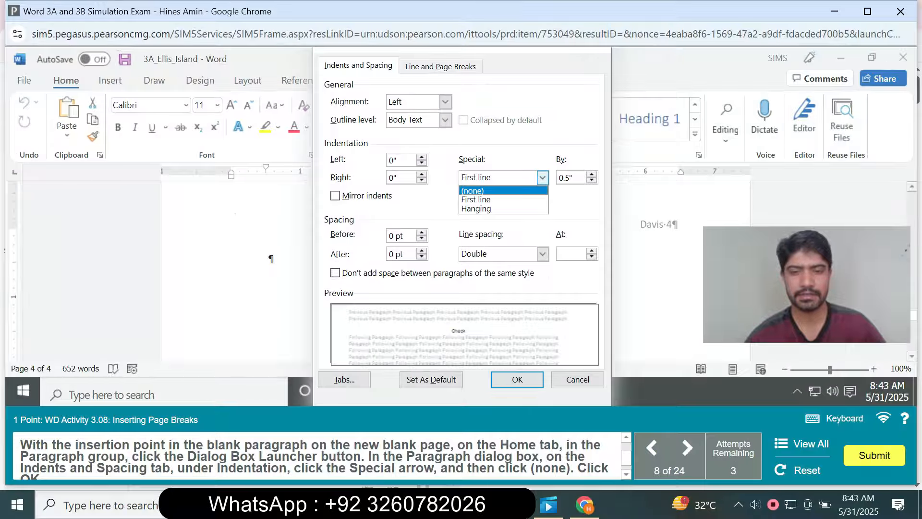
click(481, 190)
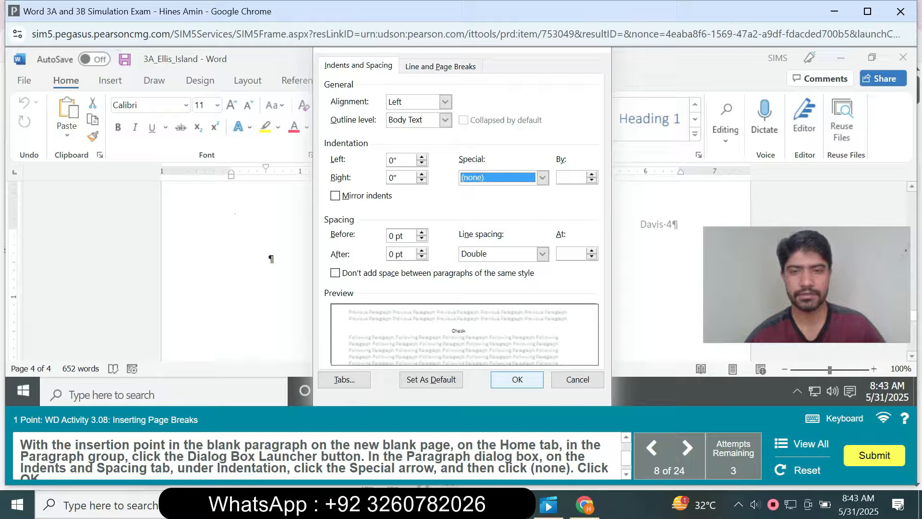
click(516, 380)
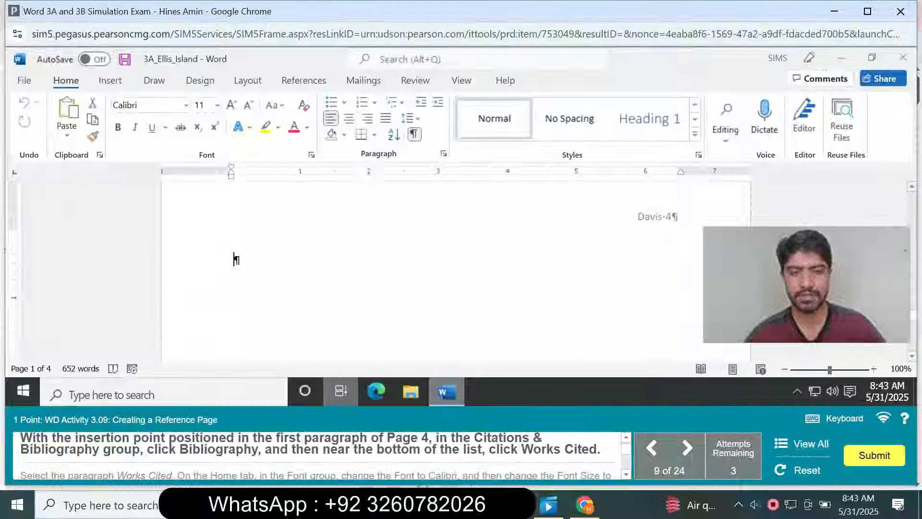
Insert the built-in Works Cited bibliography at the blank first paragraph of page 4.
click(236, 260)
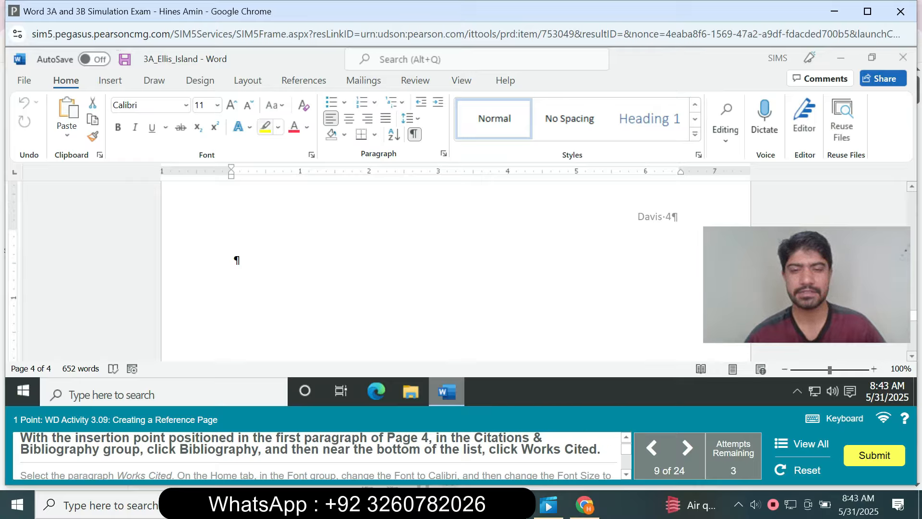
click(248, 81)
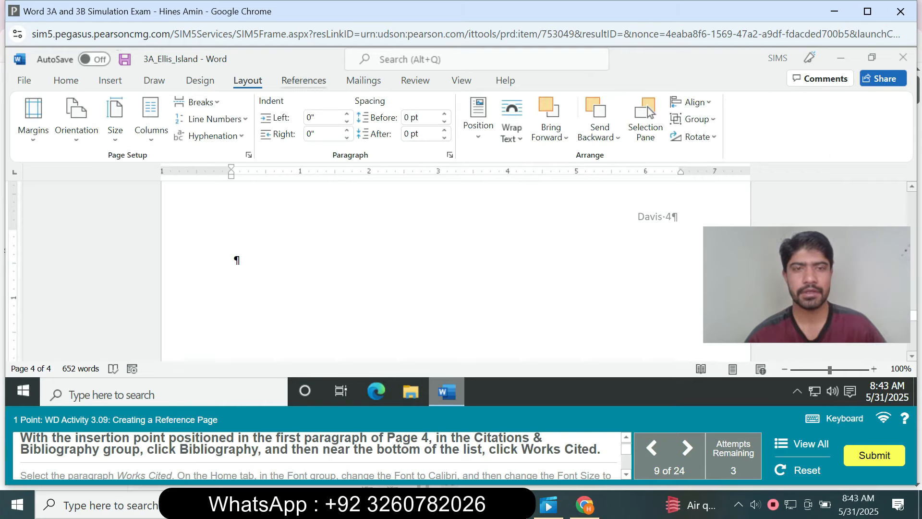
click(303, 80)
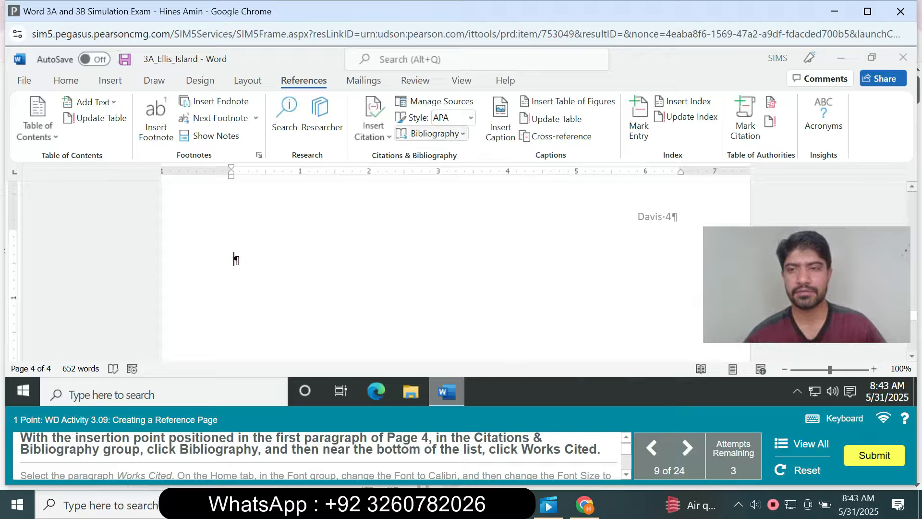
click(431, 133)
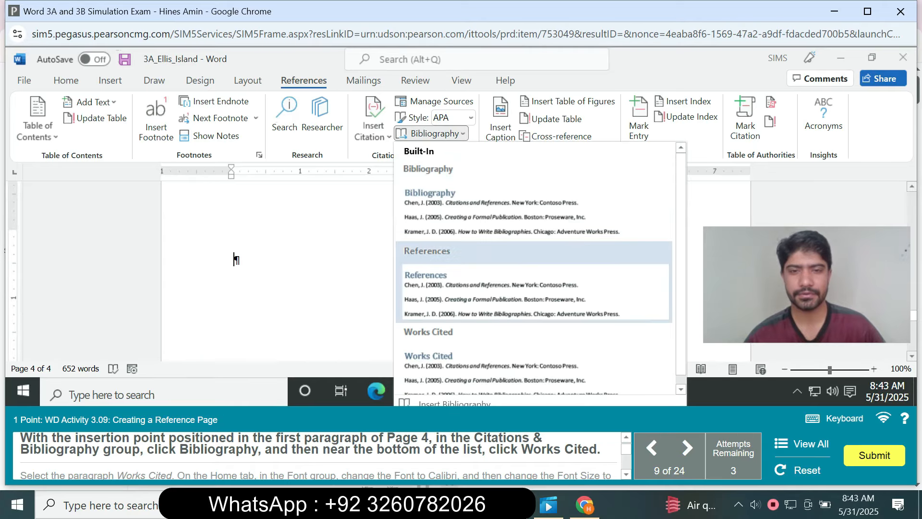
click(428, 356)
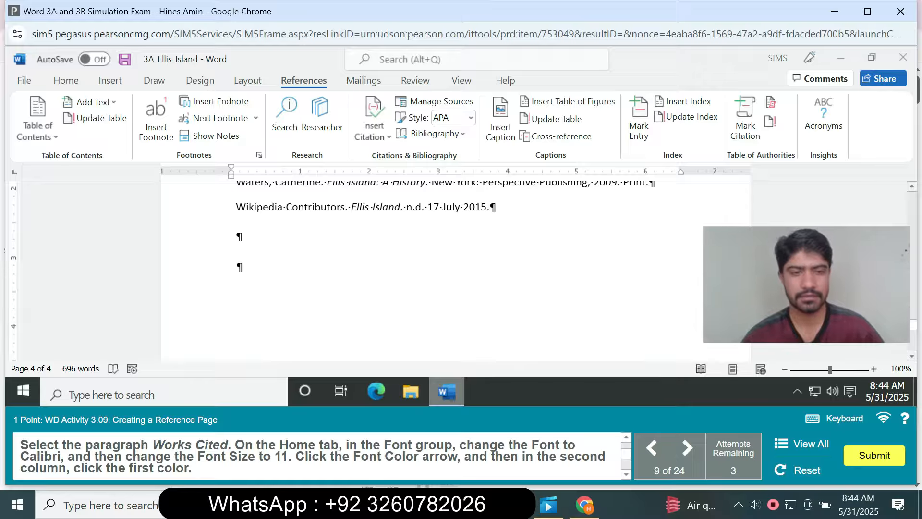
Format the Works Cited heading on page 4 in Calibri at font size 11.
scroll(456, 269, up, 3)
scroll(456, 269, up, 3)
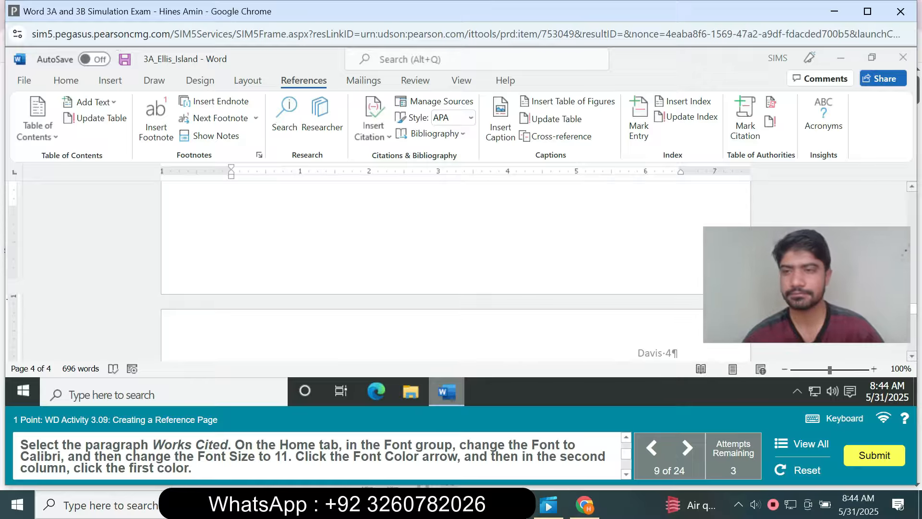
scroll(432, 271, down, 3)
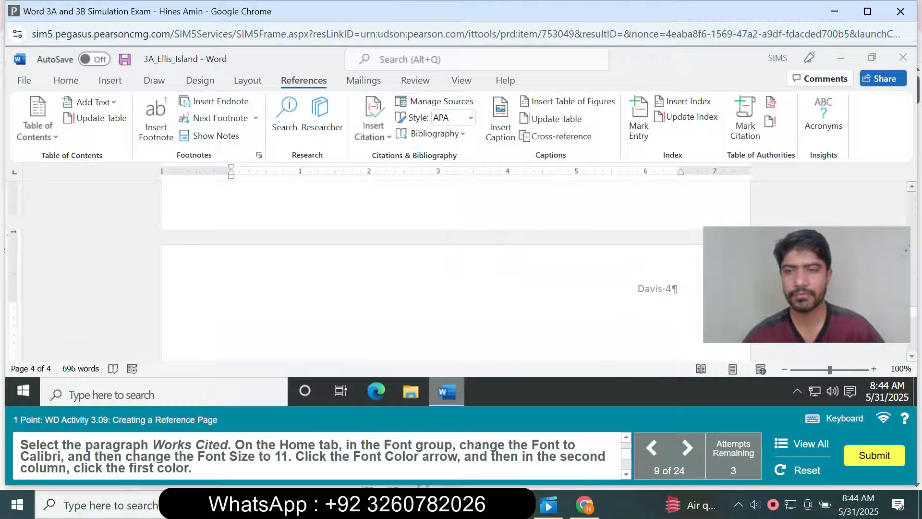
drag(236, 286, 312, 286)
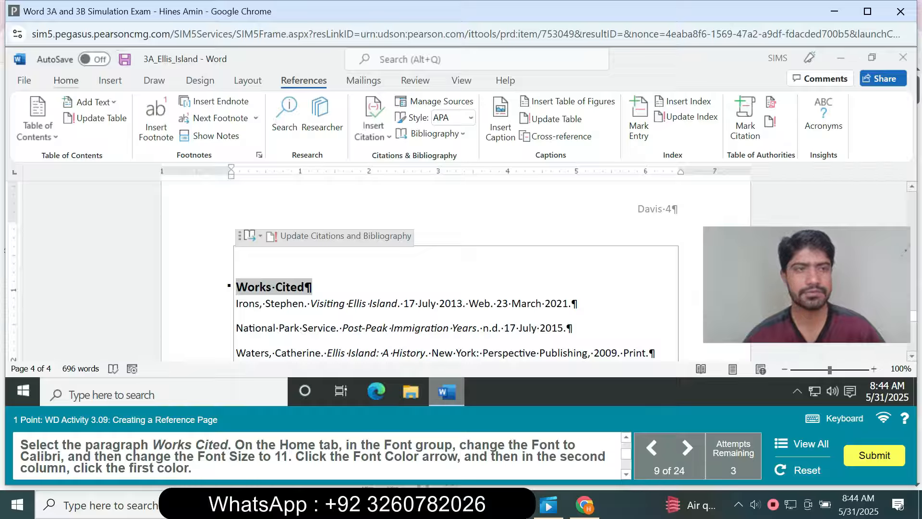
click(66, 80)
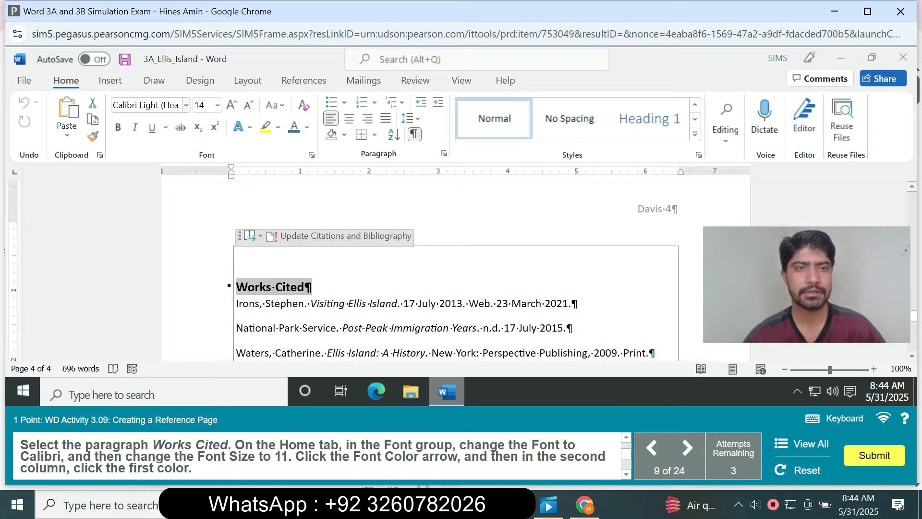
click(186, 105)
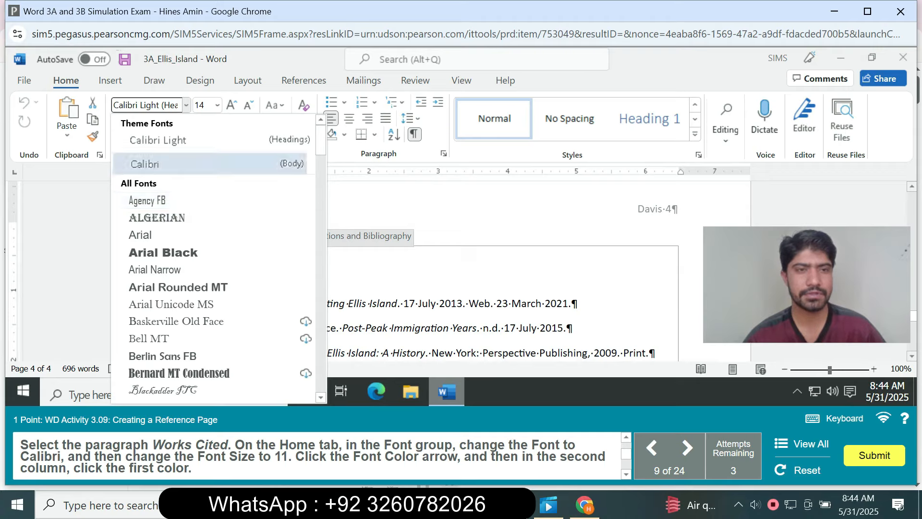
click(144, 163)
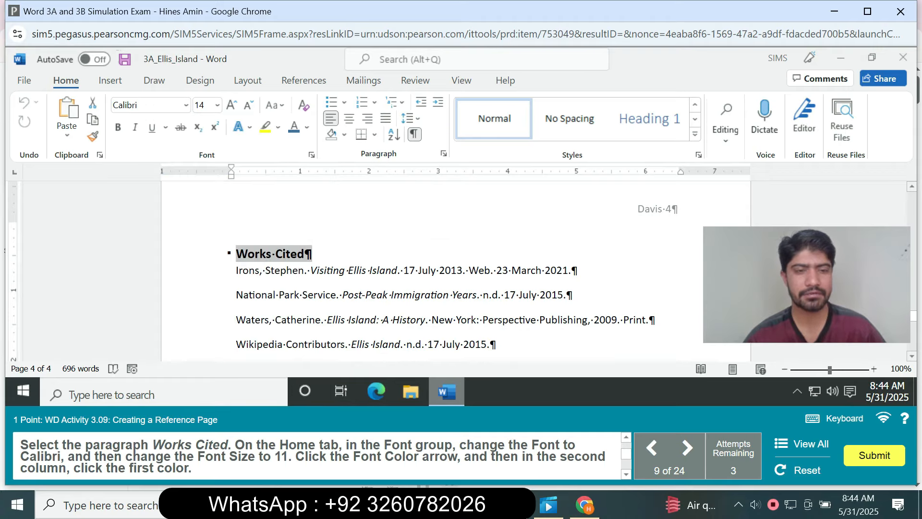
click(218, 104)
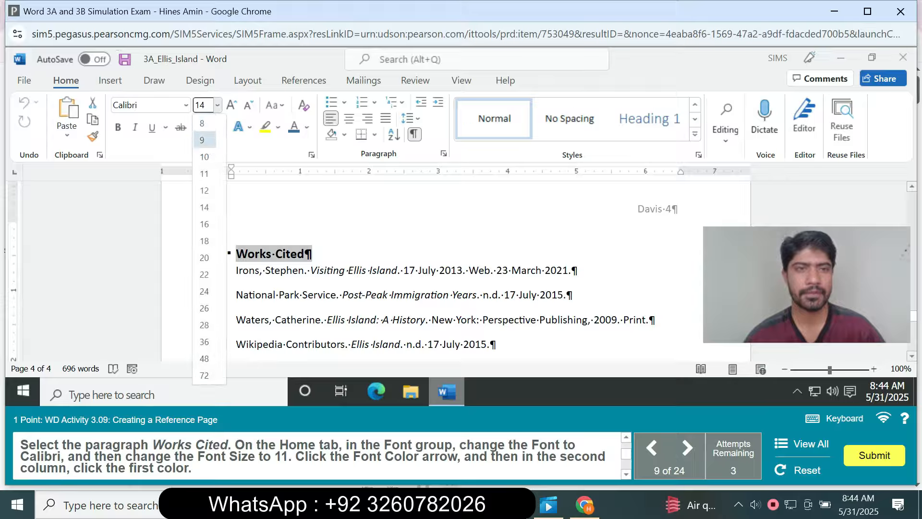
click(204, 173)
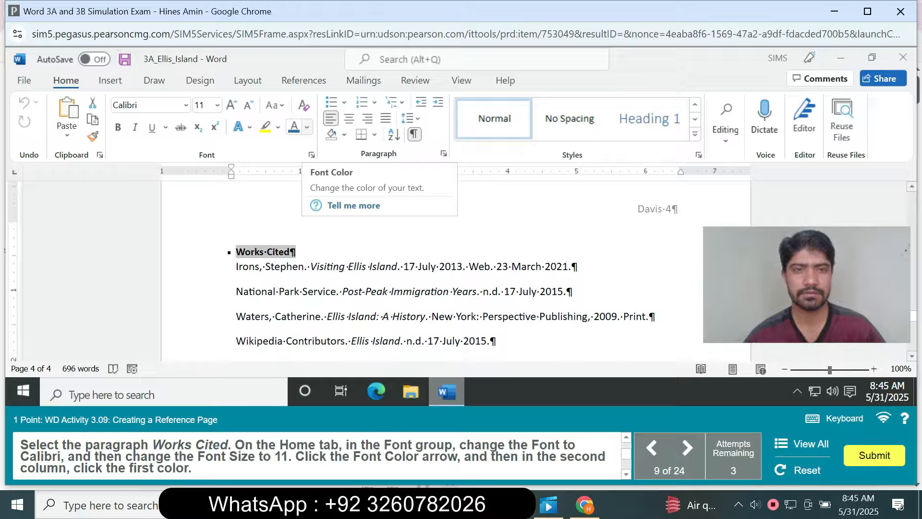
Change the Works Cited heading's font color to Black, Text 1 and center the heading.
click(306, 127)
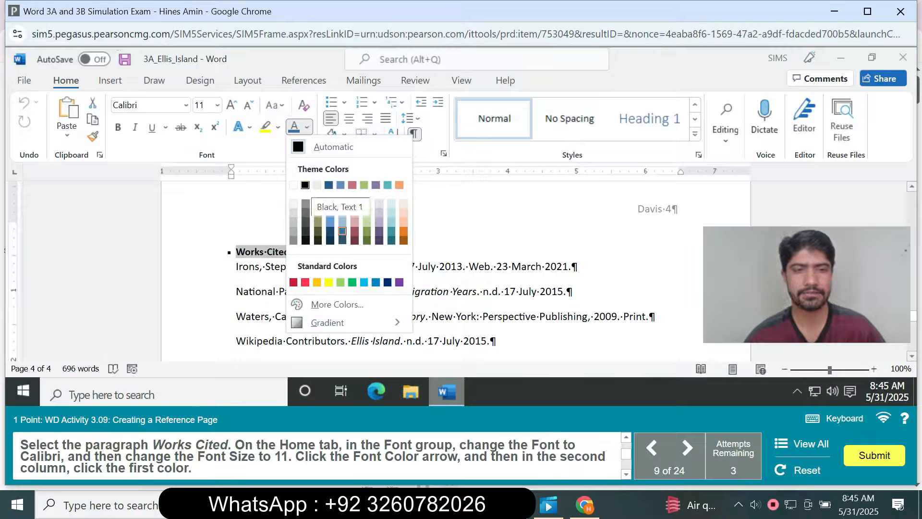
click(305, 185)
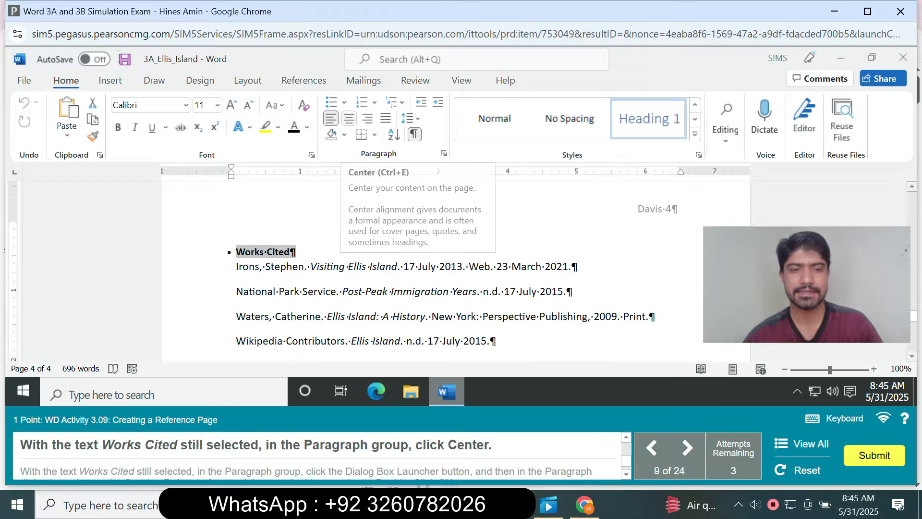
click(349, 119)
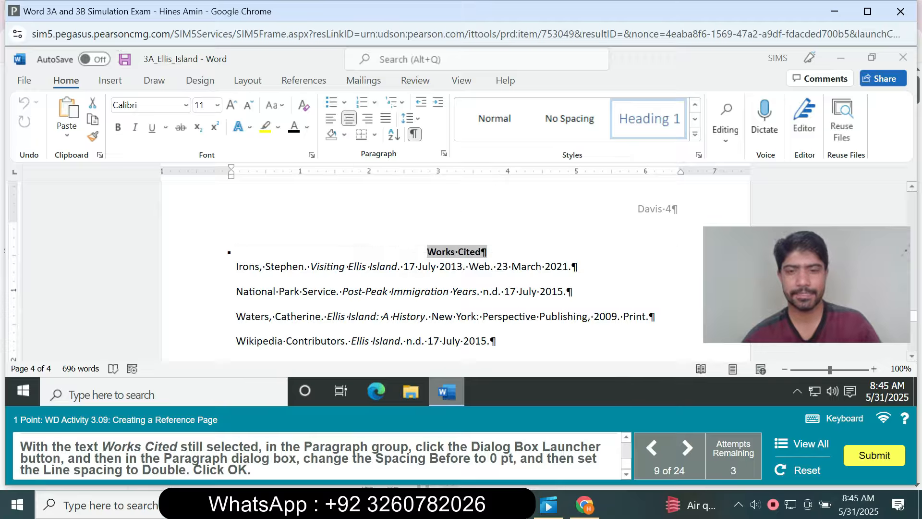
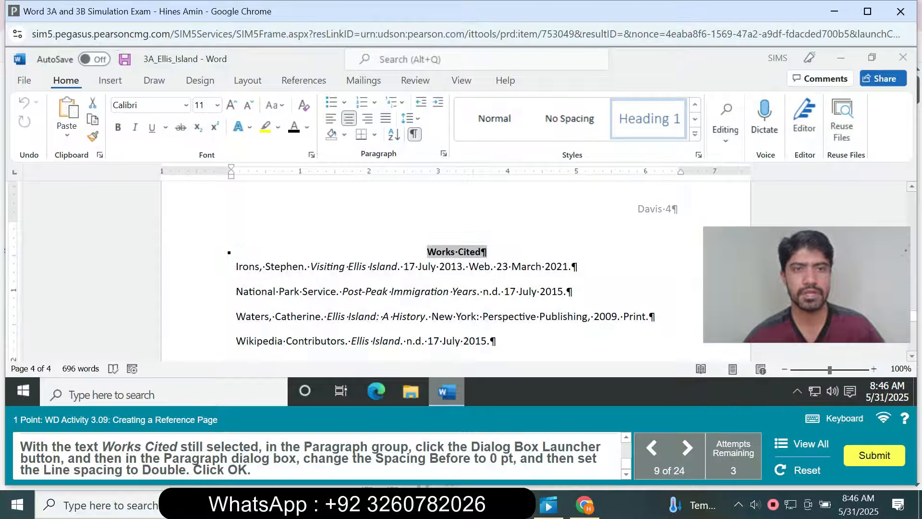
Set the selected Works Cited heading's spacing before to 0 pt and its line spacing to Double.
click(443, 154)
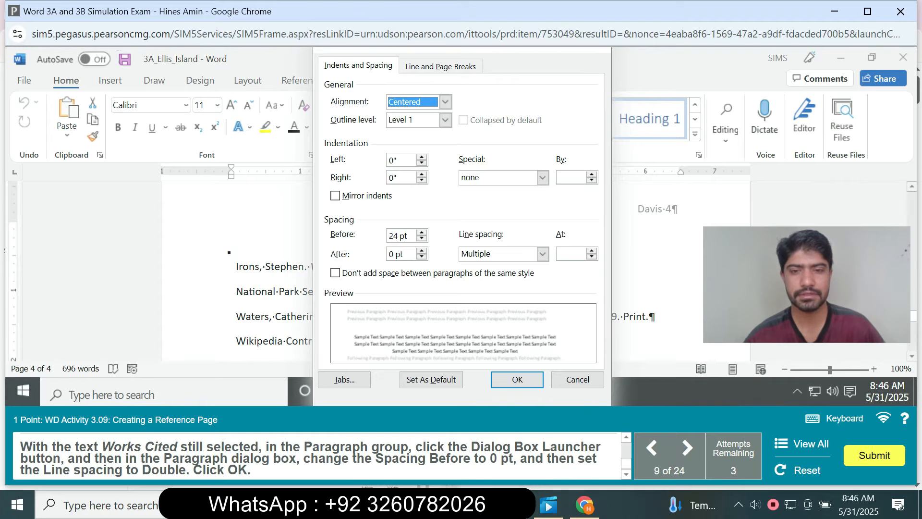
click(421, 232)
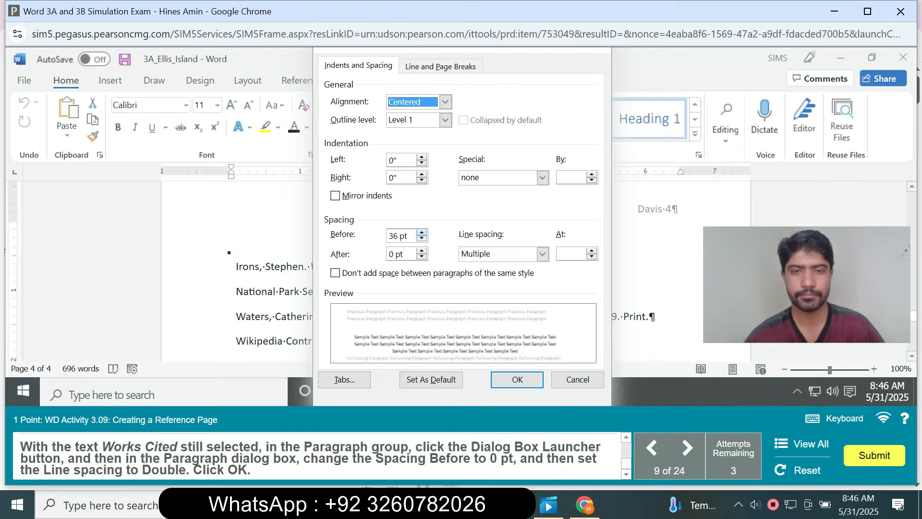
click(422, 238)
click(422, 238)
click(421, 238)
click(421, 238)
click(422, 239)
click(422, 238)
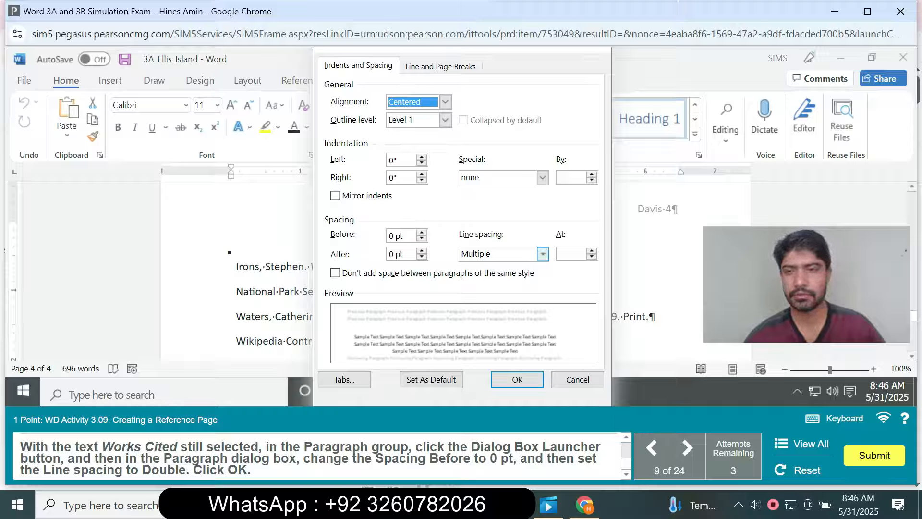
click(542, 254)
click(500, 285)
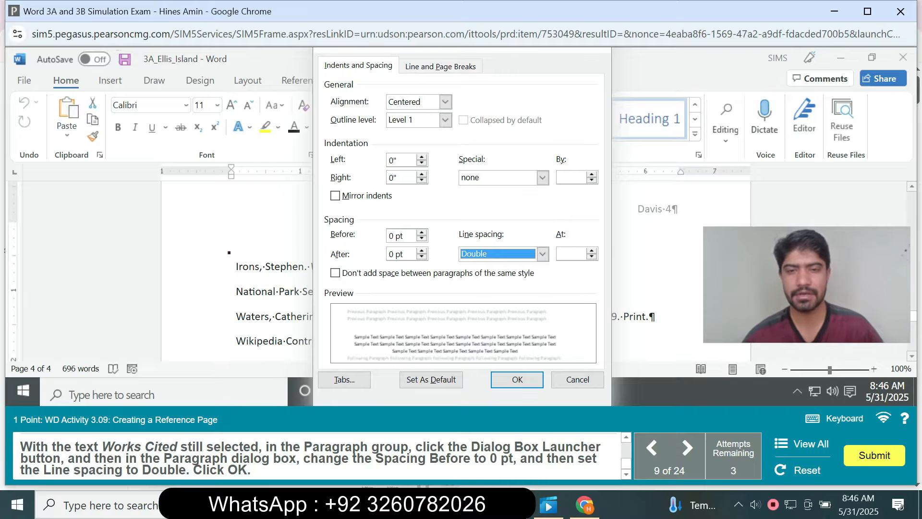
click(516, 380)
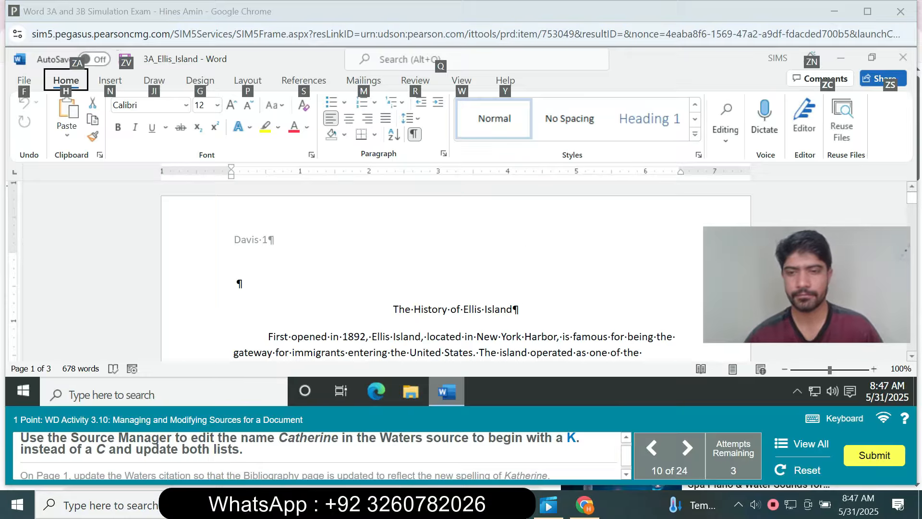
click(513, 309)
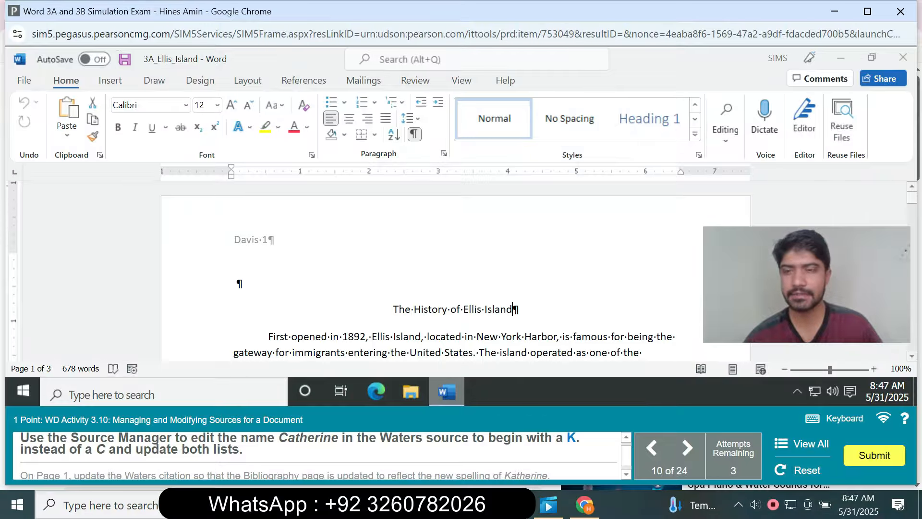
scroll(456, 278, down, 3)
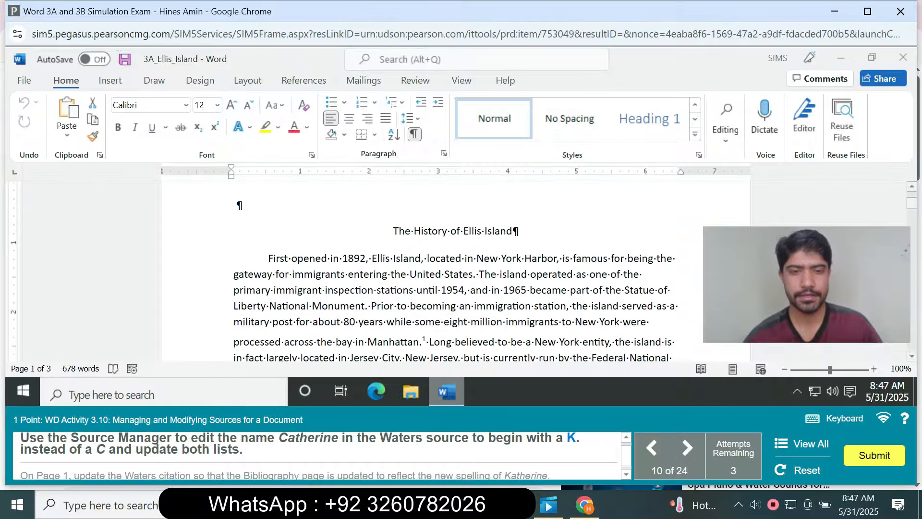
scroll(455, 279, down, 1)
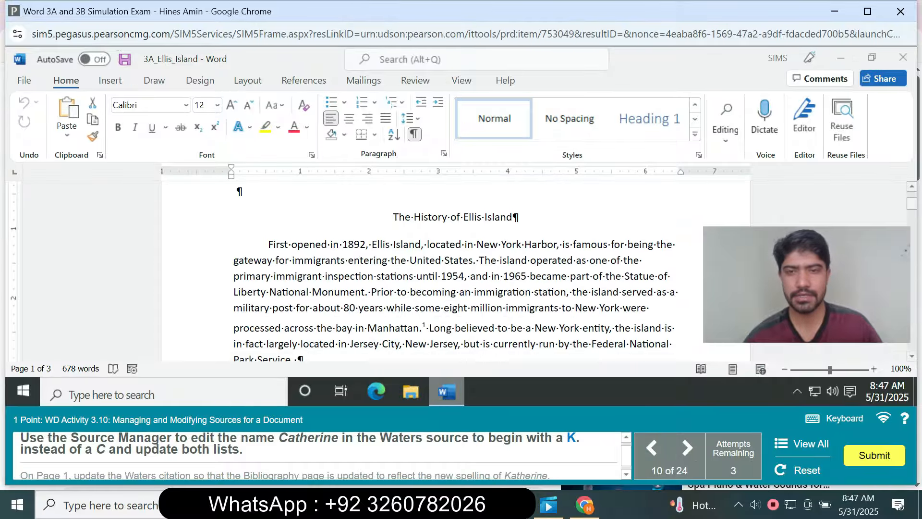
scroll(456, 272, down, 2)
scroll(455, 271, down, 7)
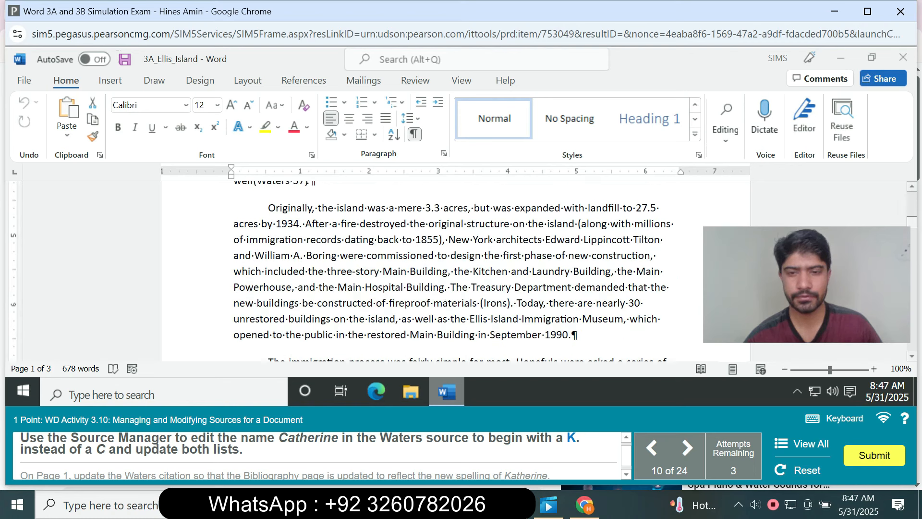
scroll(455, 271, down, 5)
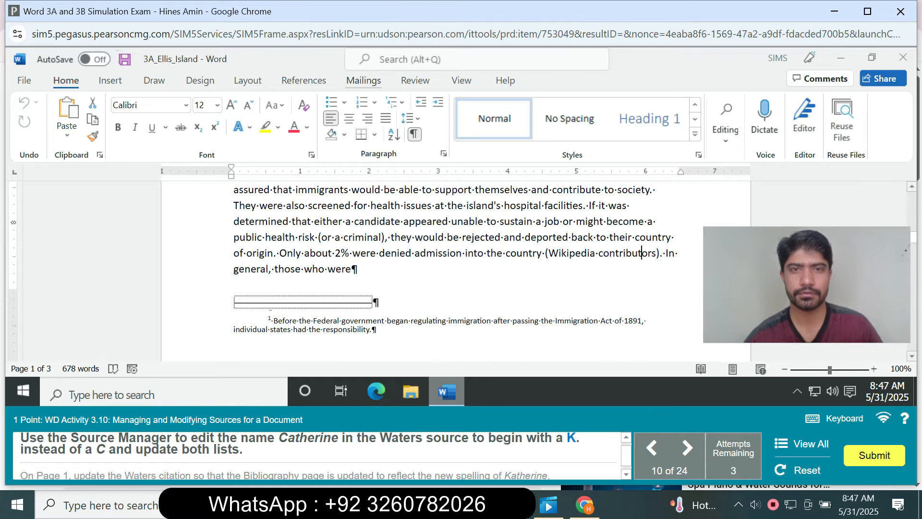
In the Source Manager, change the initial of the author's first name to K for "Ellis Island: A History" and update both lists.
click(304, 81)
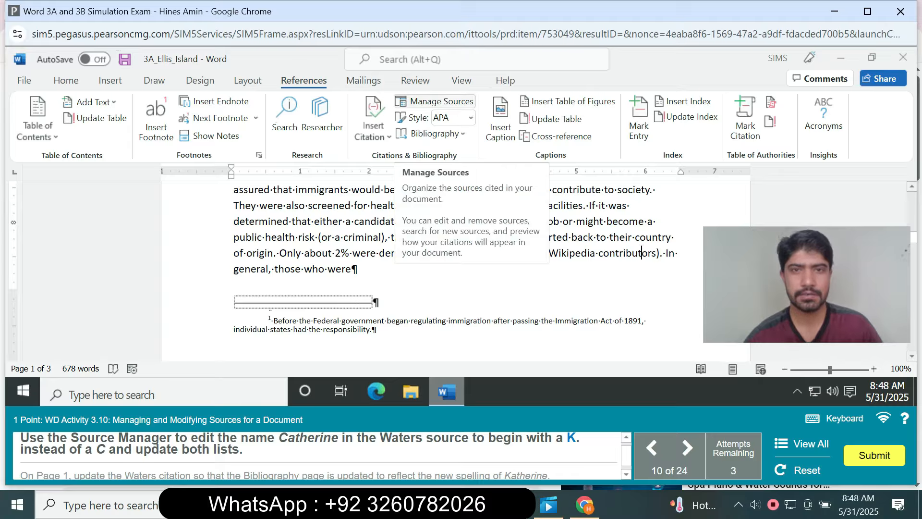
click(435, 101)
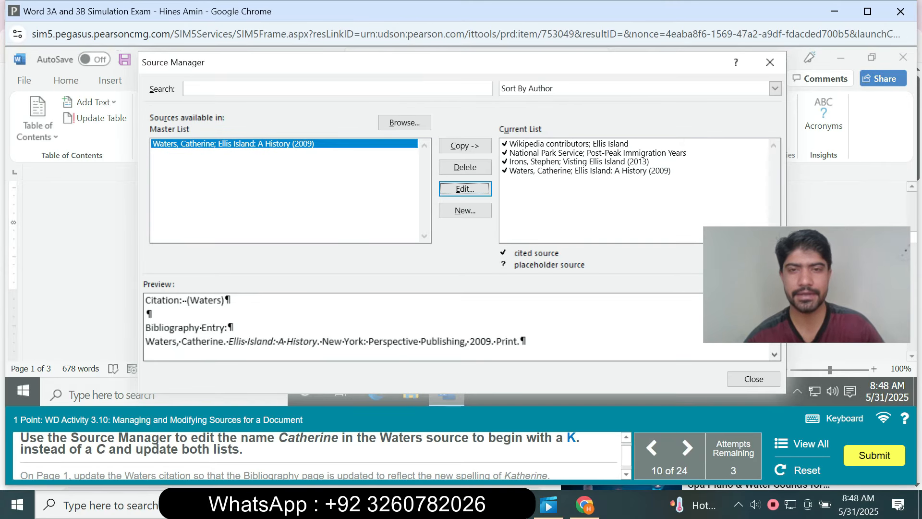
click(465, 189)
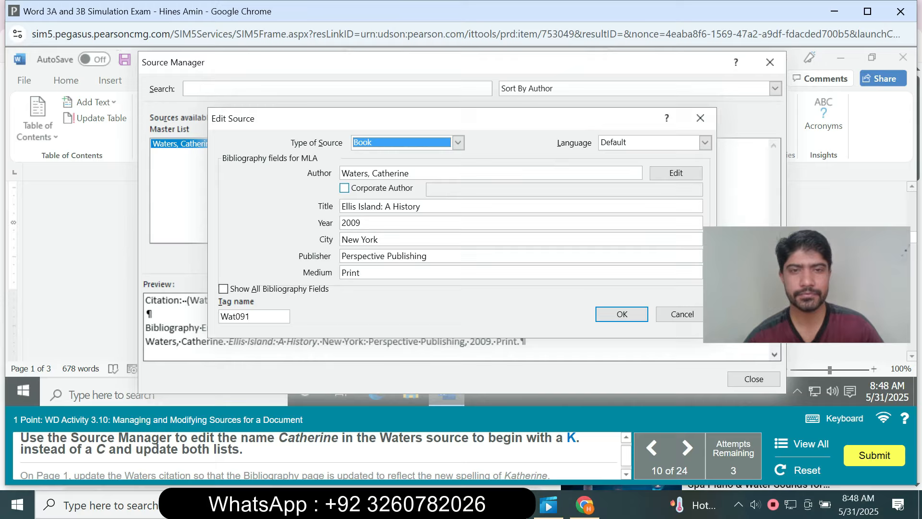
click(378, 173)
key(BackSpace)
text(K)
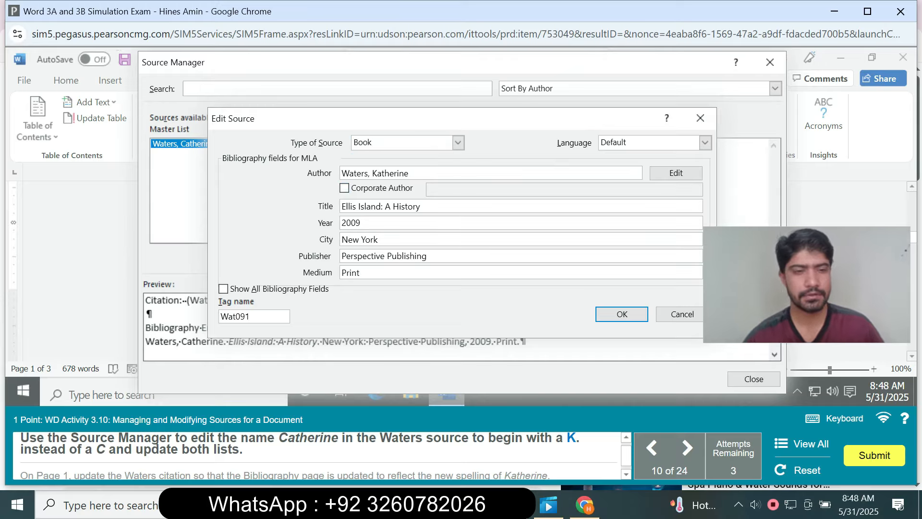
key(Return)
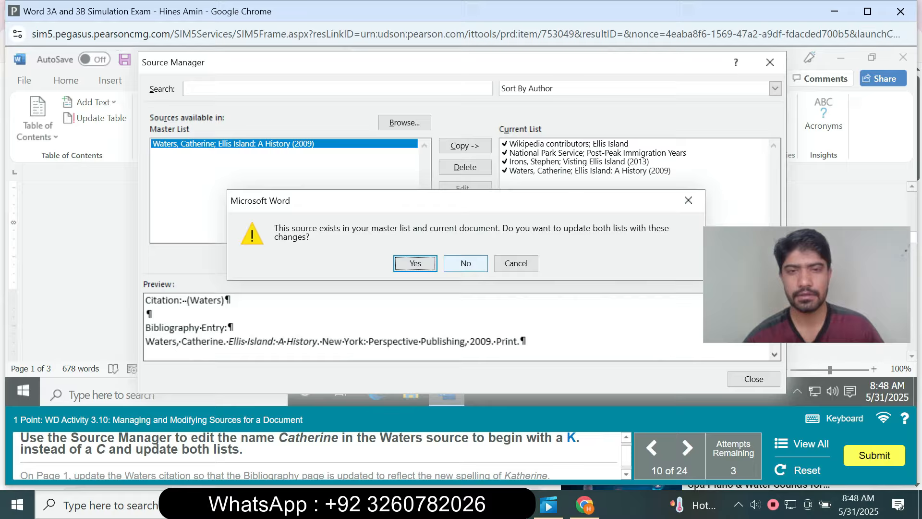
click(415, 263)
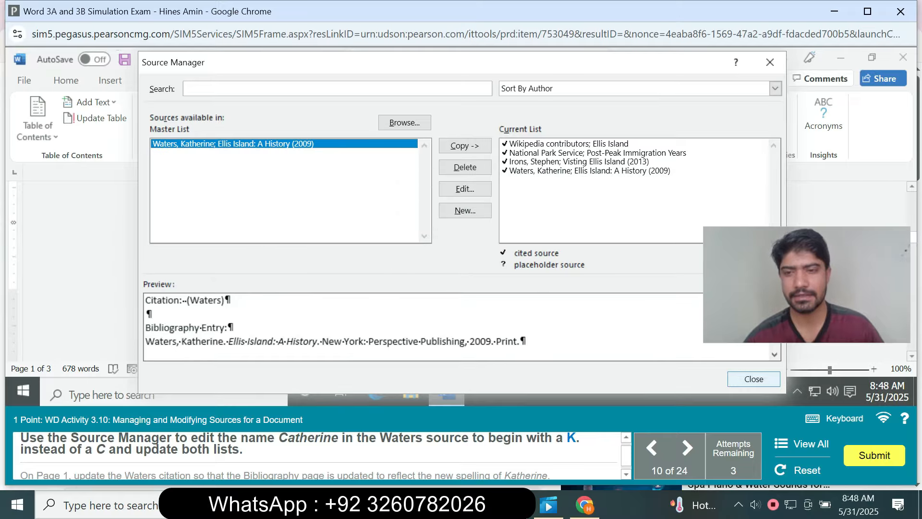
click(753, 378)
Update the citations and bibliography from the page 37 citation that ends the second body paragraph on page 1.
scroll(456, 271, up, 10)
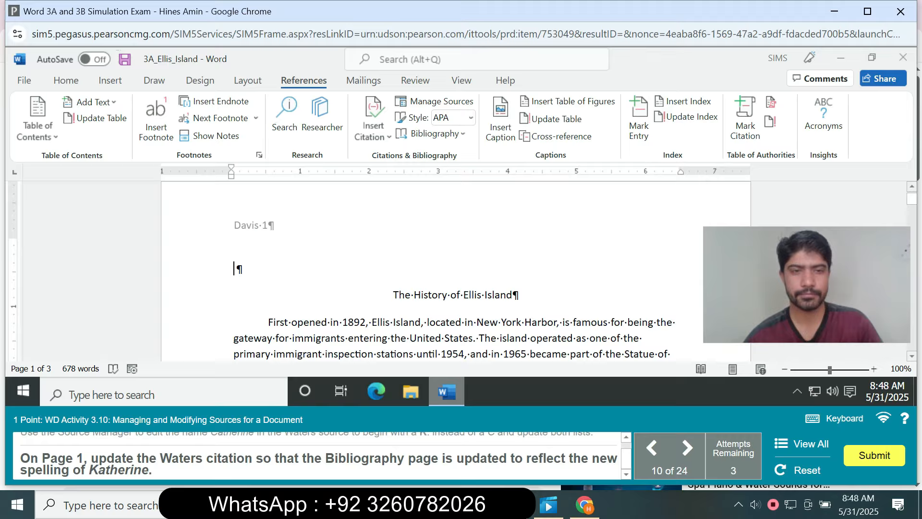
scroll(456, 269, down, 5)
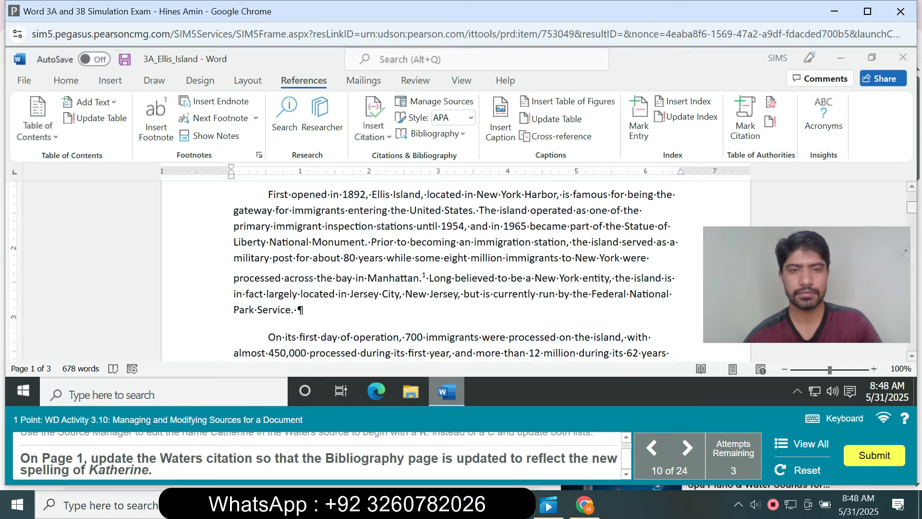
scroll(457, 269, down, 3)
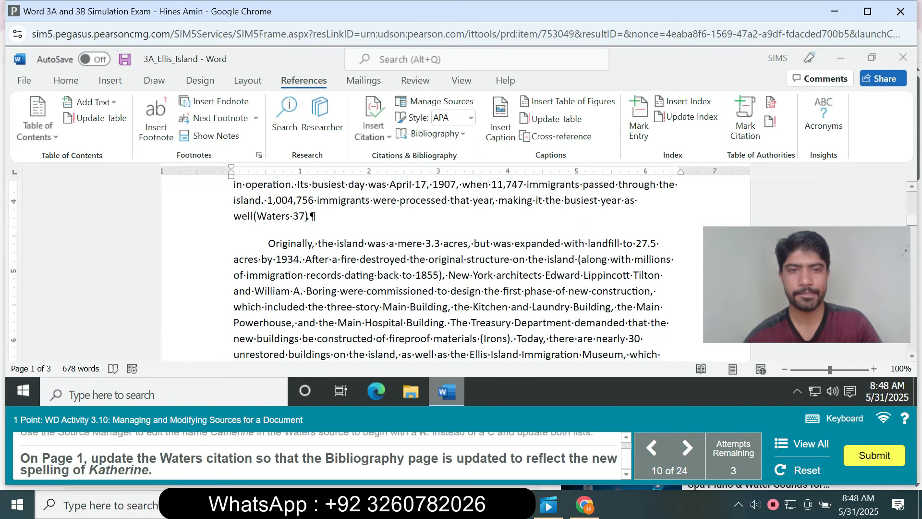
click(278, 209)
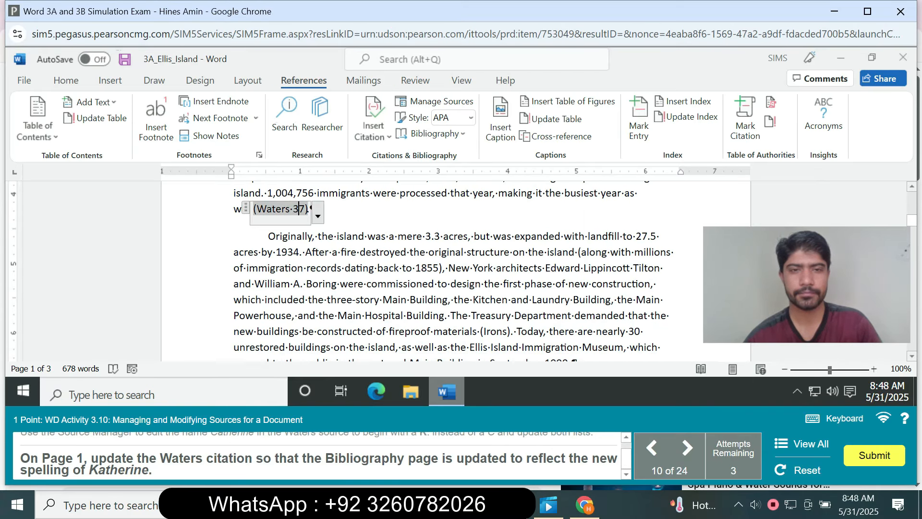
click(317, 215)
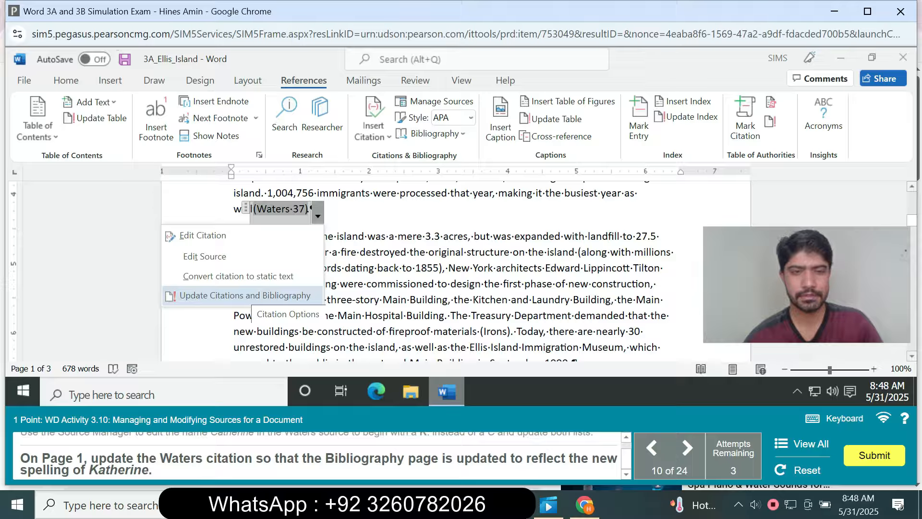
click(245, 295)
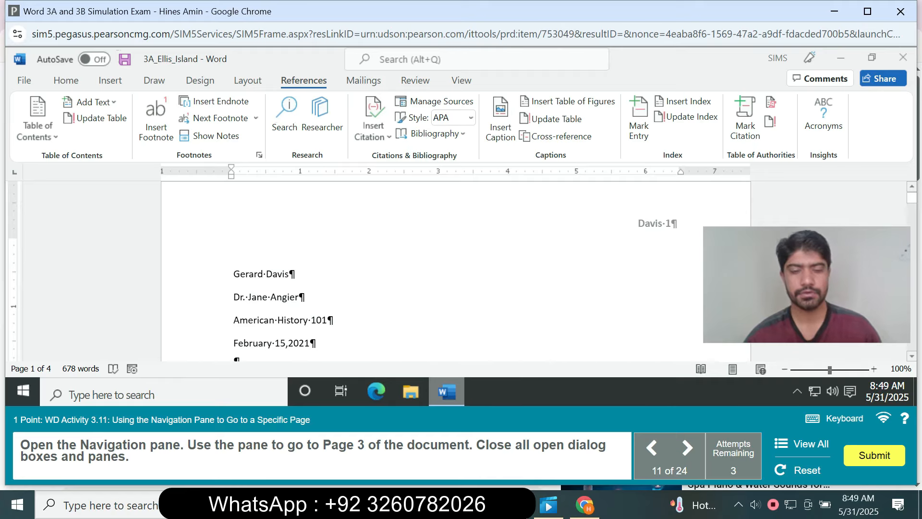
Open the Navigation pane, use its Go To command to jump to page 3, and close the dialog and the pane.
key(ctrl+f)
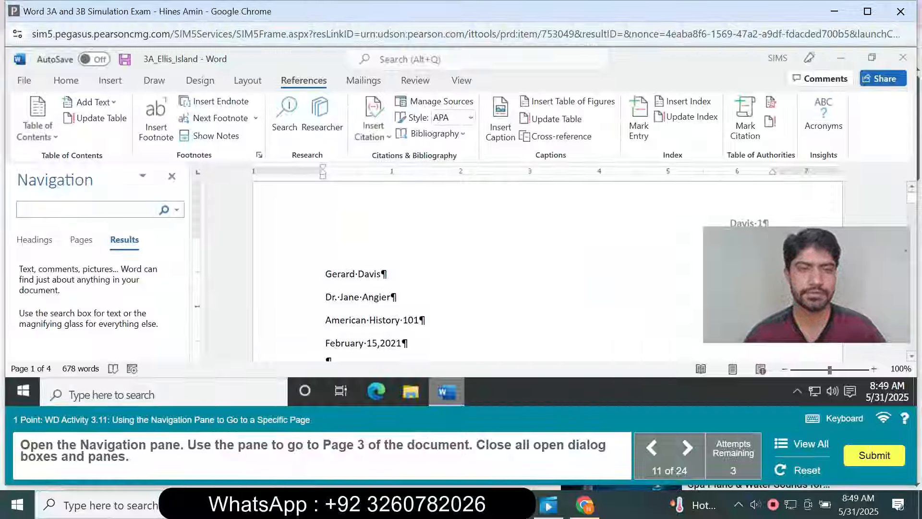
click(177, 209)
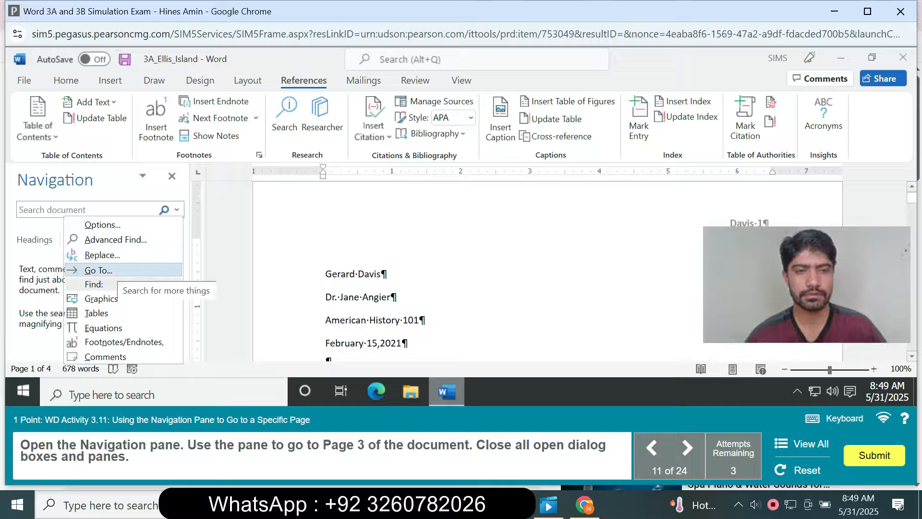
click(99, 270)
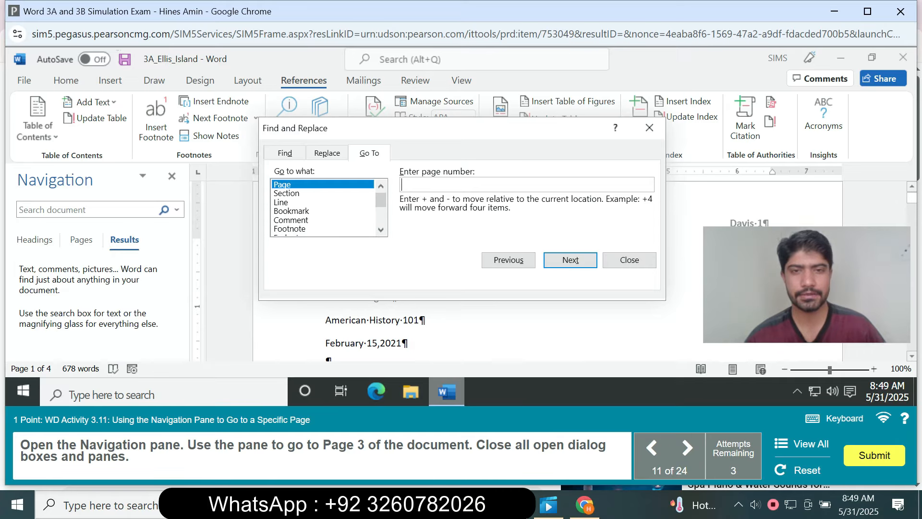
text(3)
key(Return)
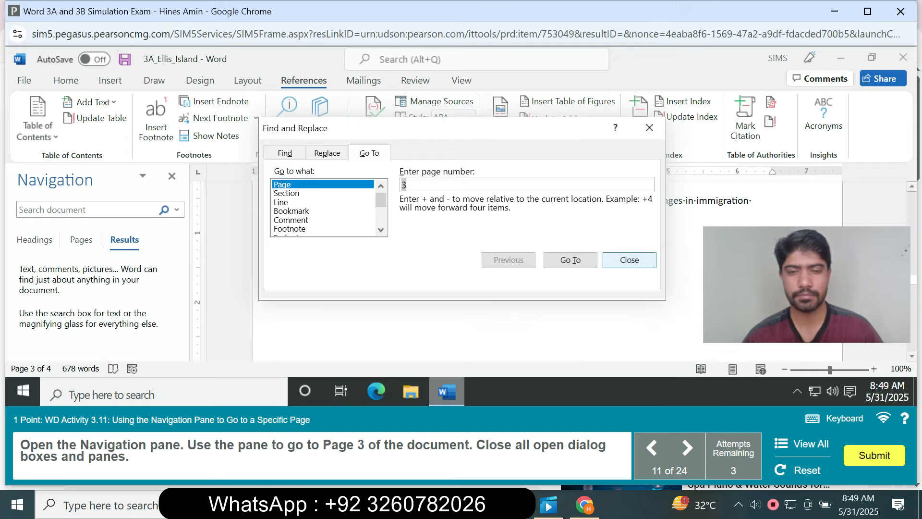
click(629, 260)
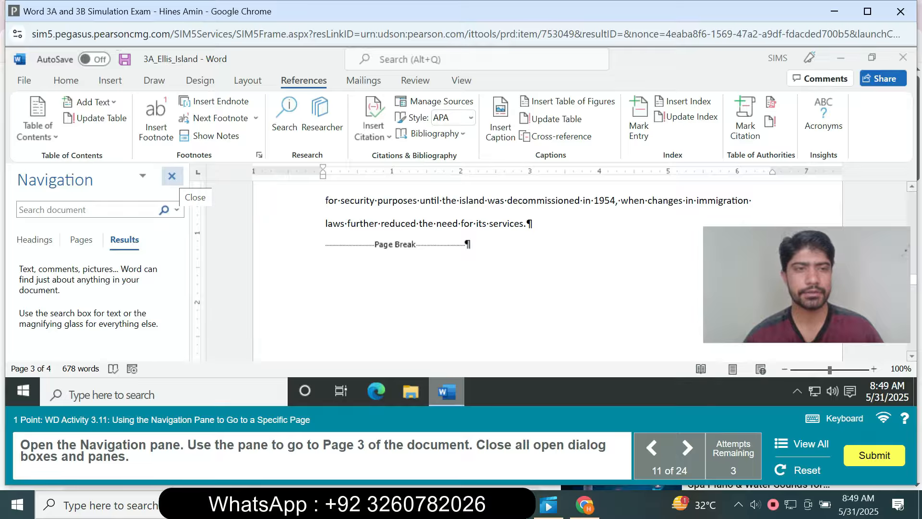
click(172, 177)
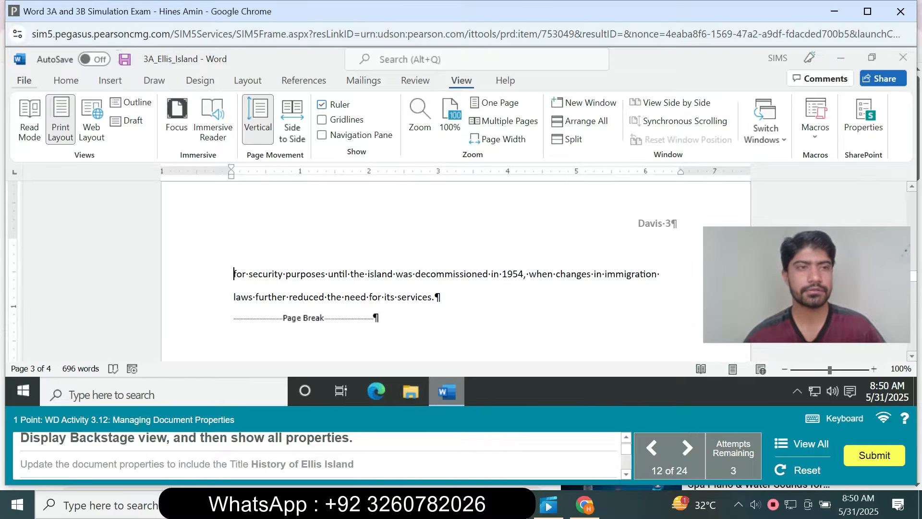
Display the document's Info page in Backstage view and show all properties.
click(24, 80)
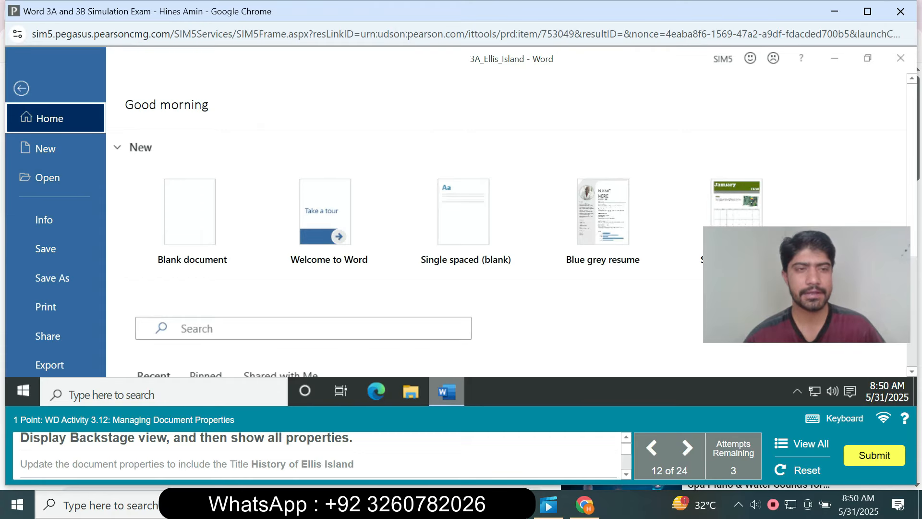
click(44, 220)
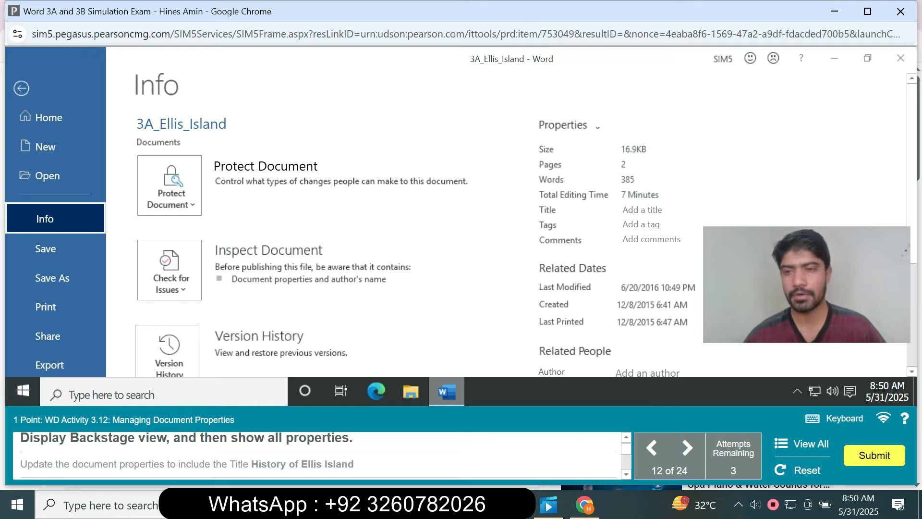
scroll(461, 221, down, 5)
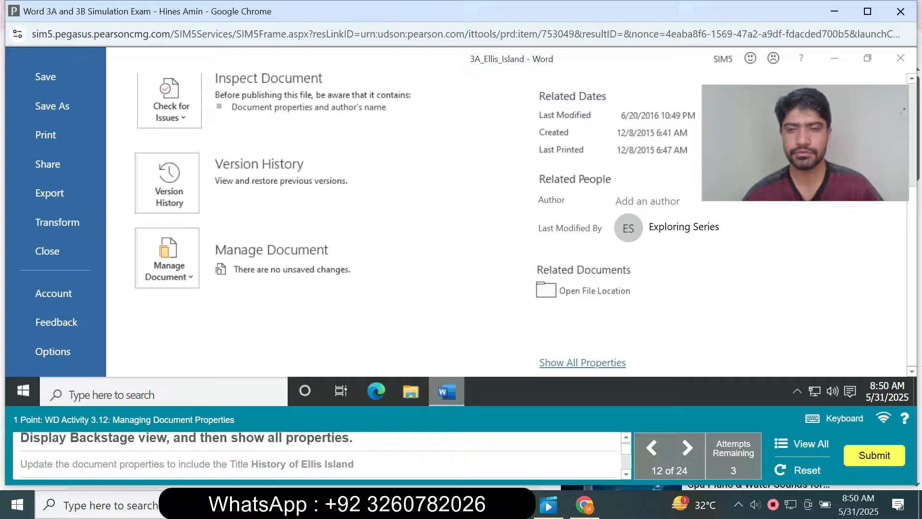
click(582, 362)
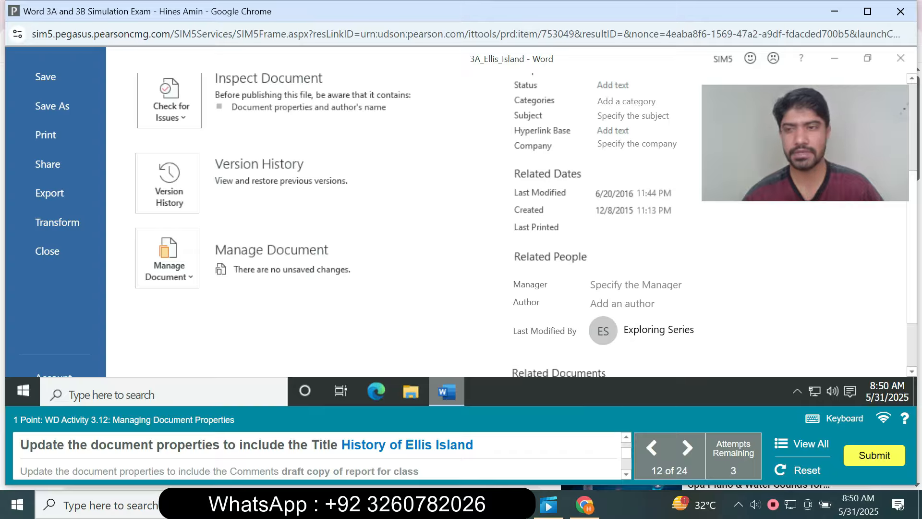
Set the document's Title property to "History of Ellis Island".
scroll(509, 226, up, 4)
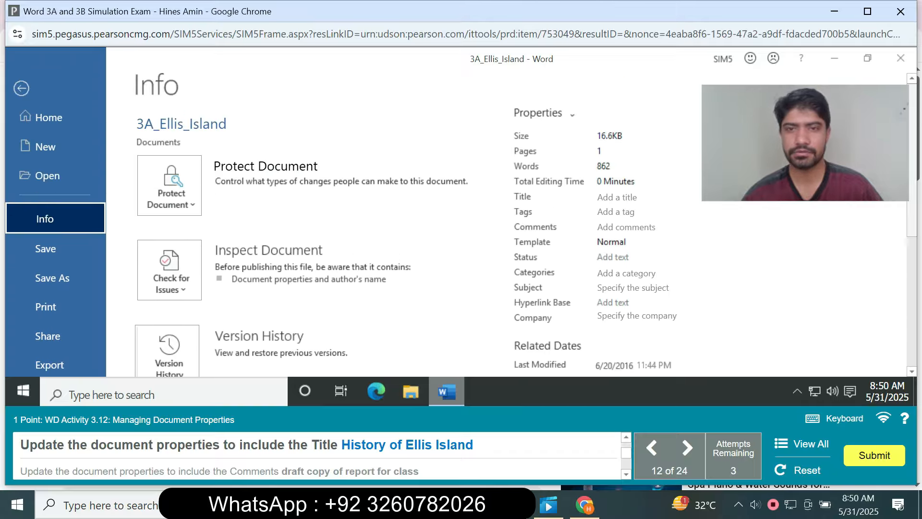
click(617, 196)
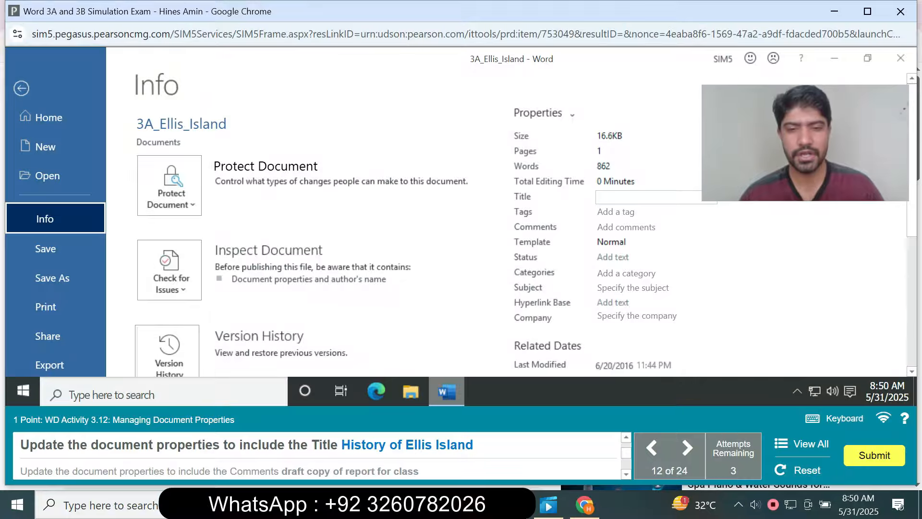
text(History)
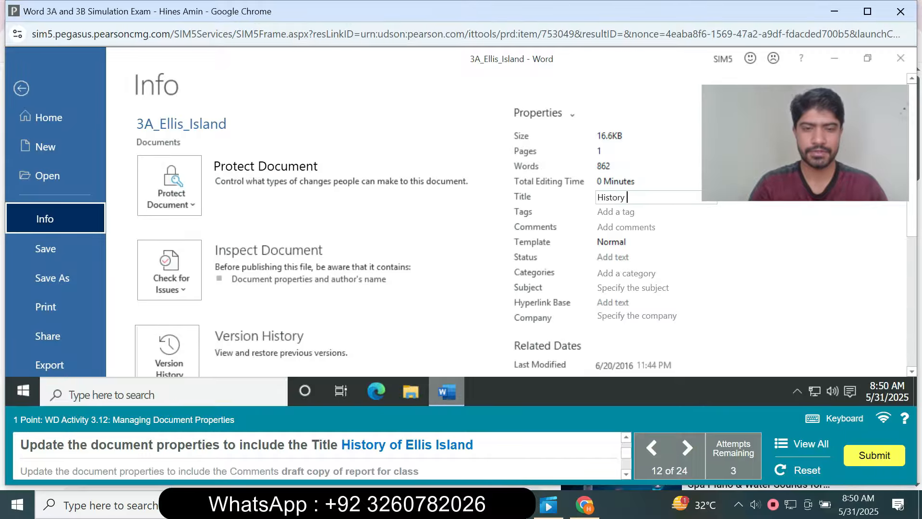
text( of Ellis)
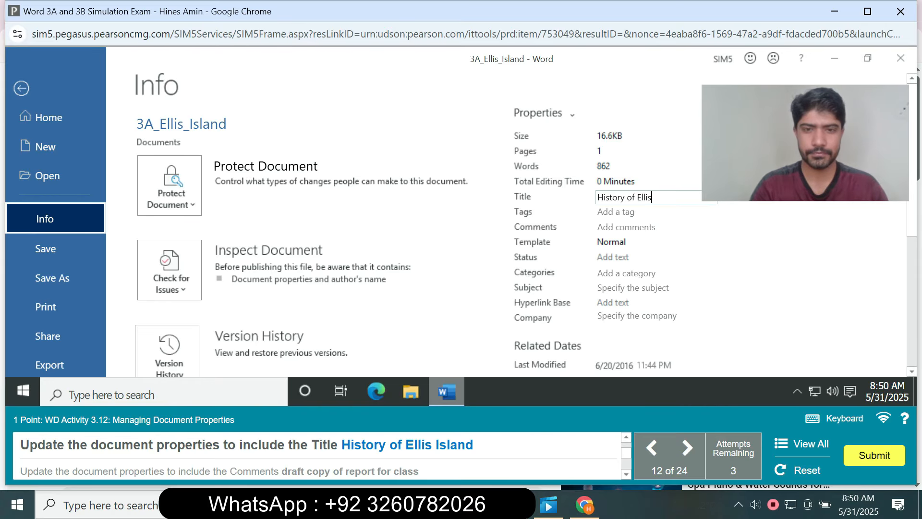
text( Is)
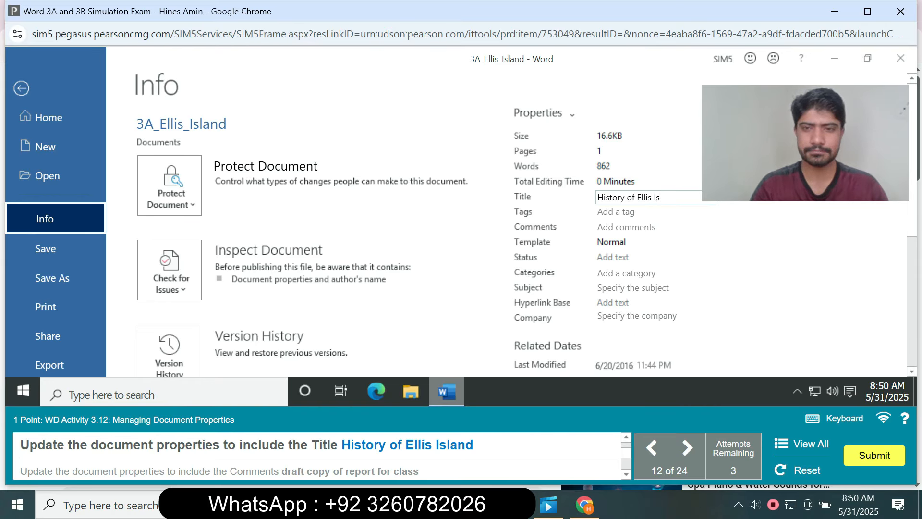
text(land)
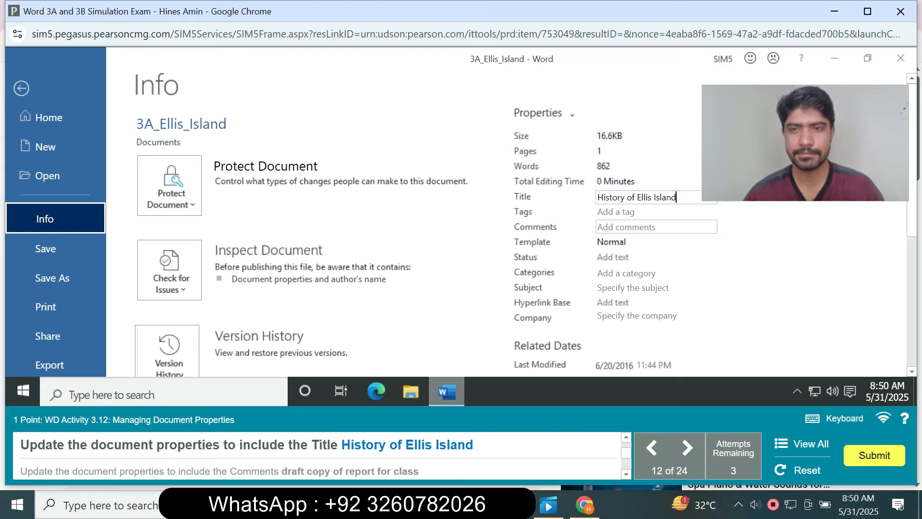
click(656, 226)
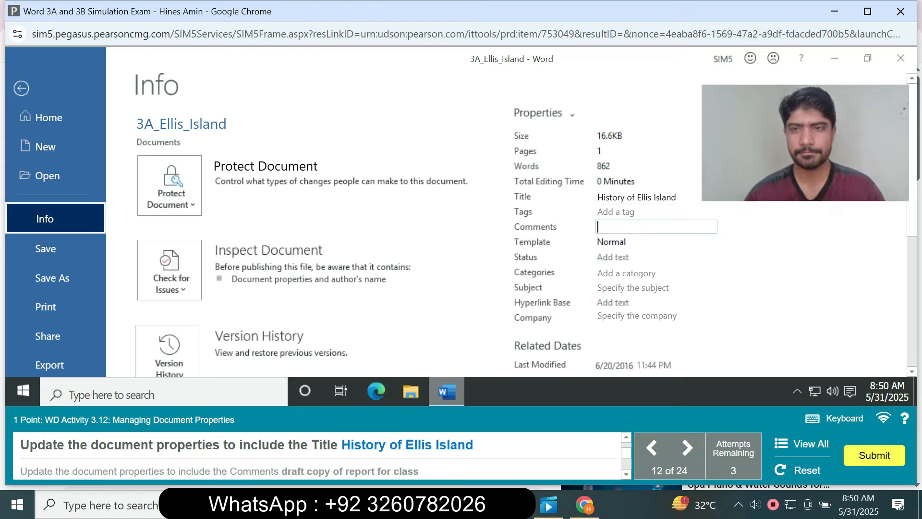
click(656, 212)
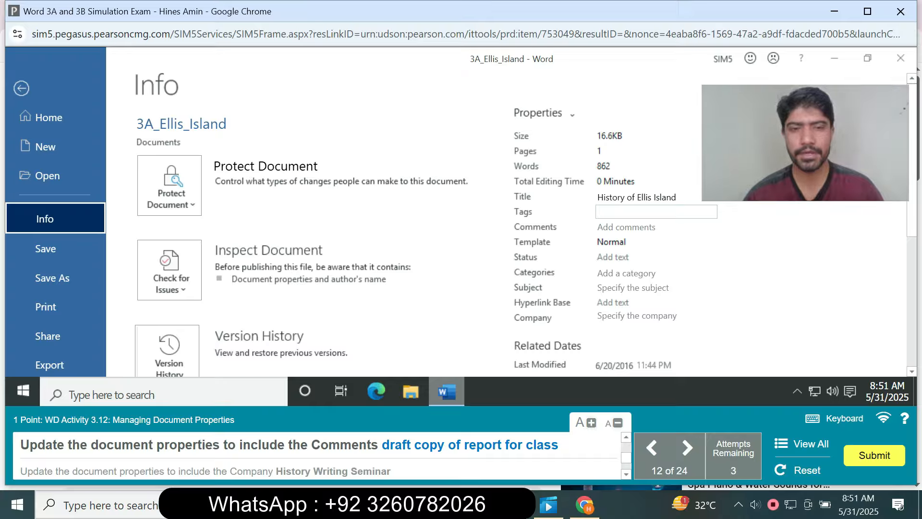
Set the document's Comments property to "draft copy of report for class".
drag(805, 143, 805, 157)
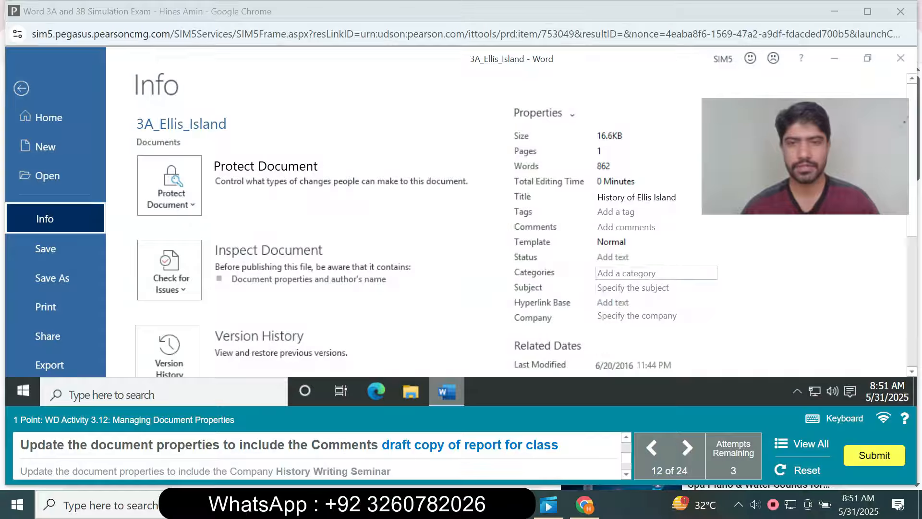
click(628, 227)
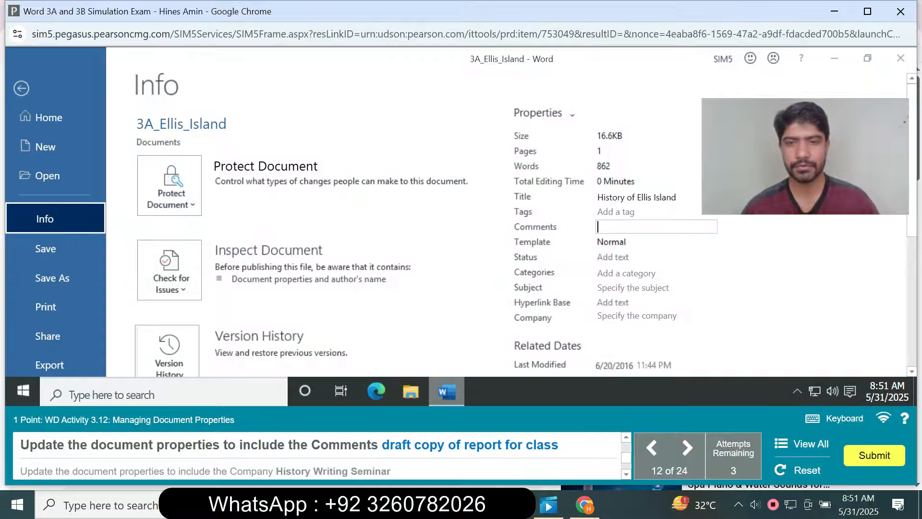
text(dr)
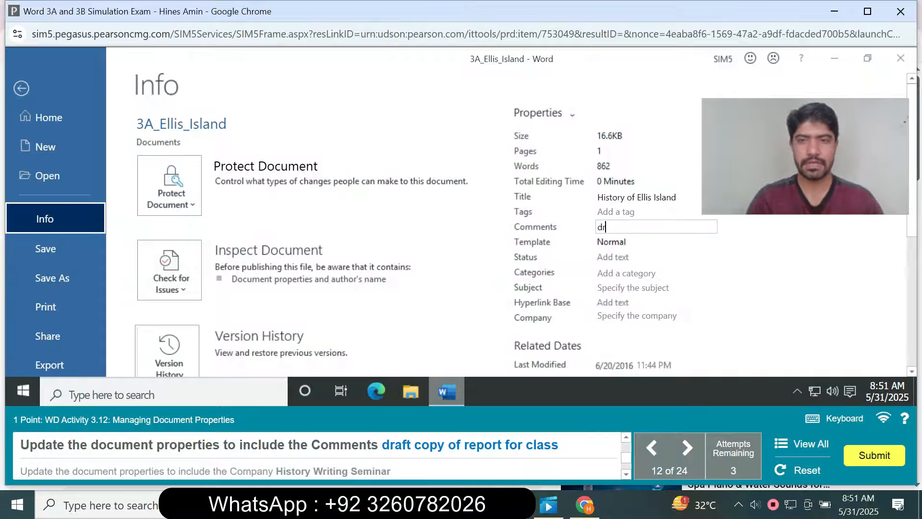
text(aft)
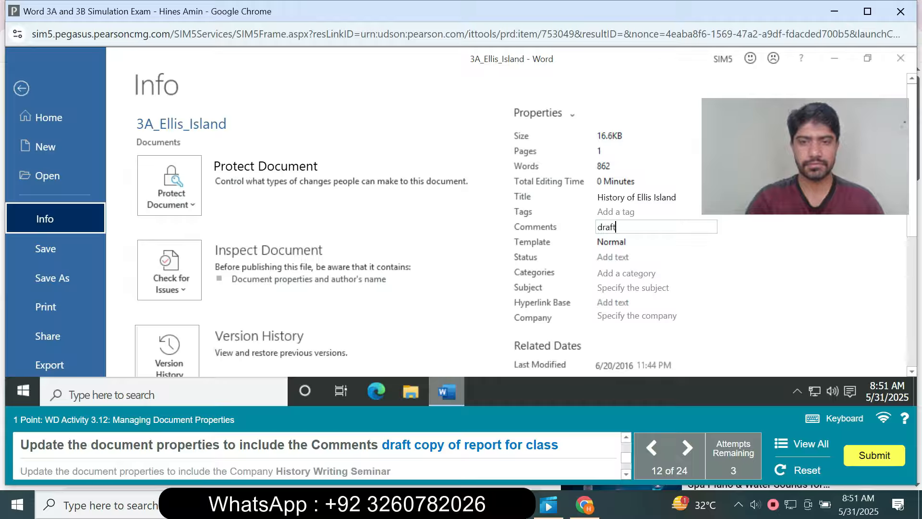
text( copu)
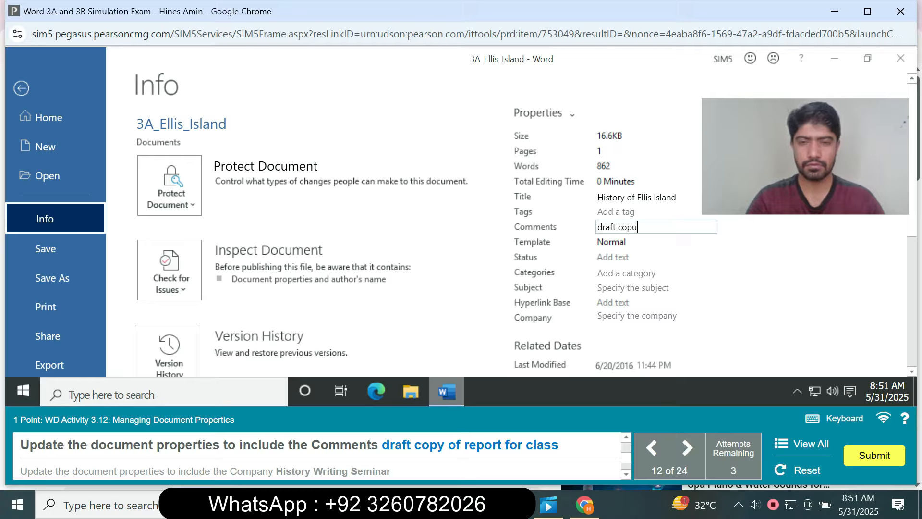
key(BackSpace)
text(y)
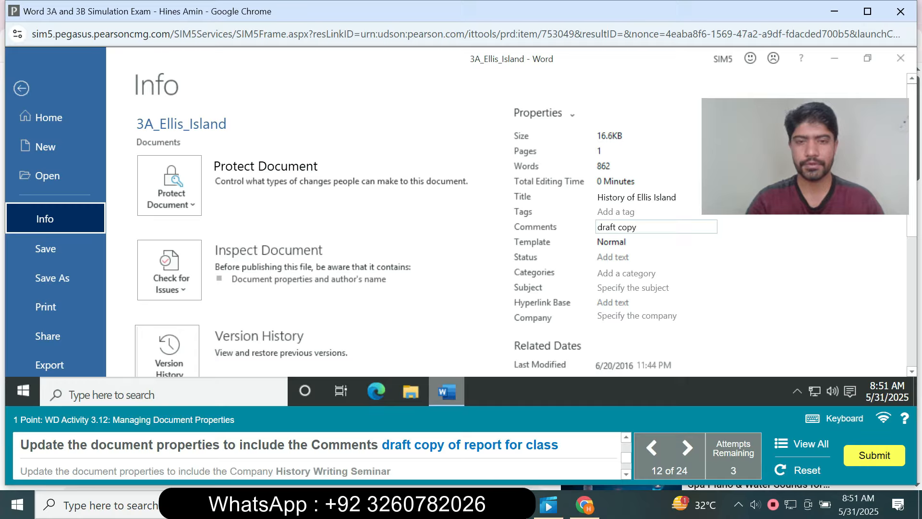
text( of )
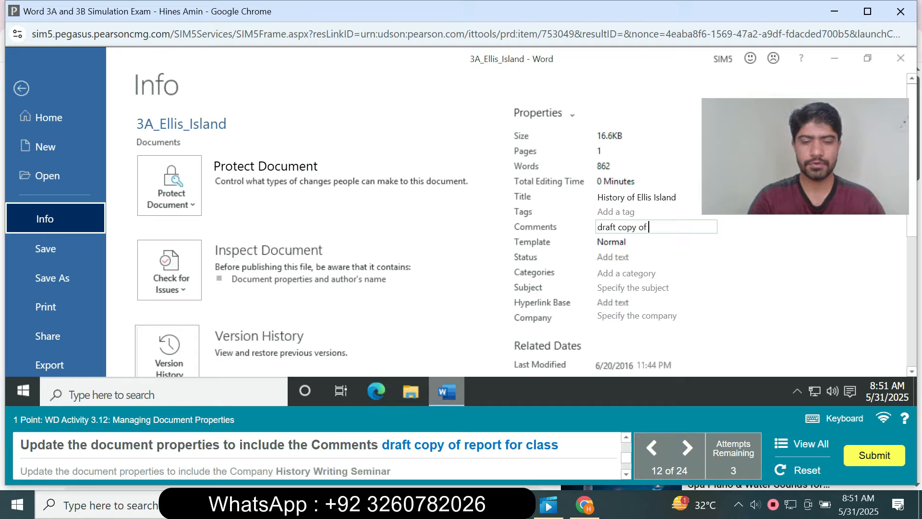
text(report)
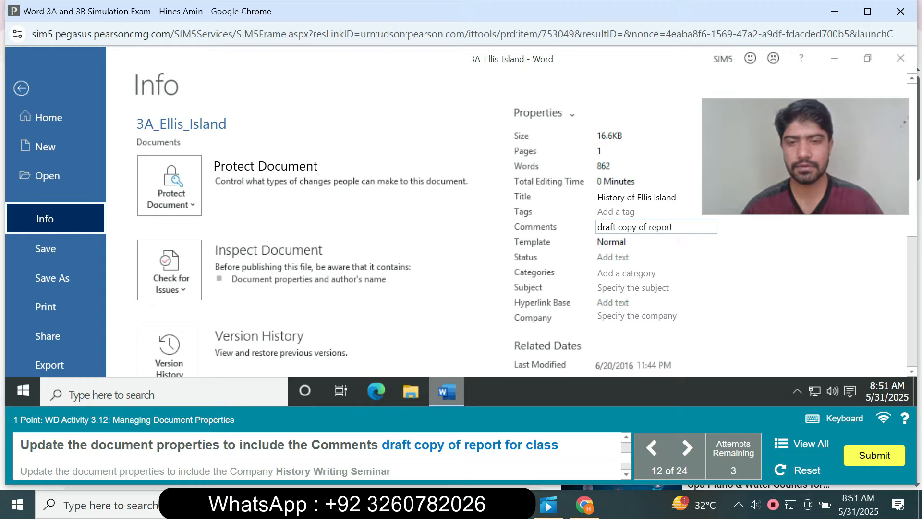
text(for c)
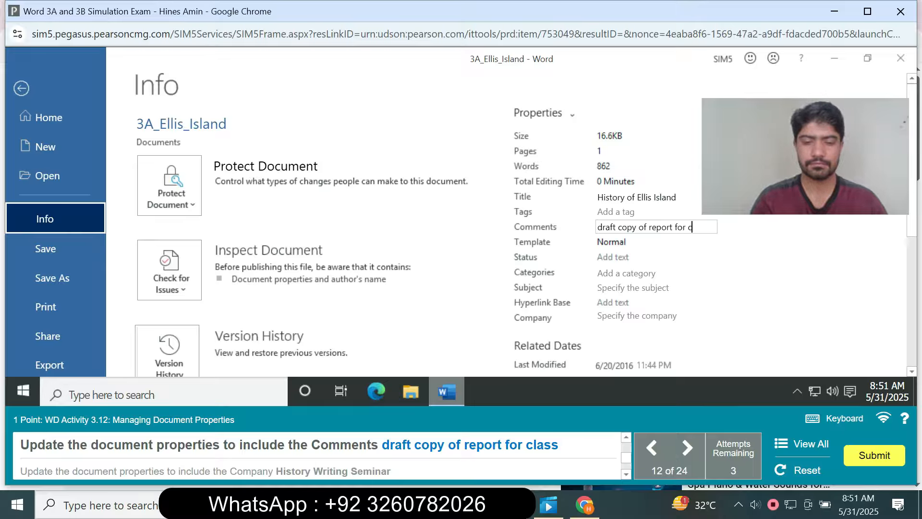
text(lass)
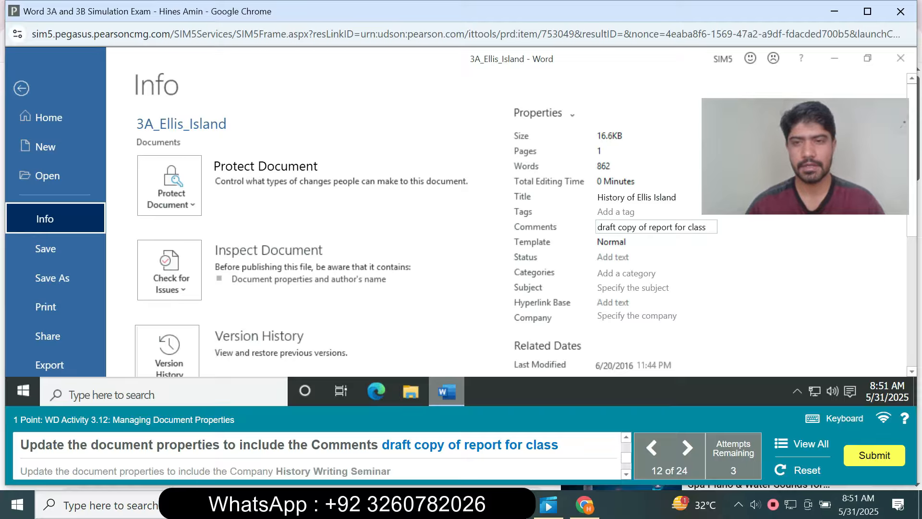
key(Return)
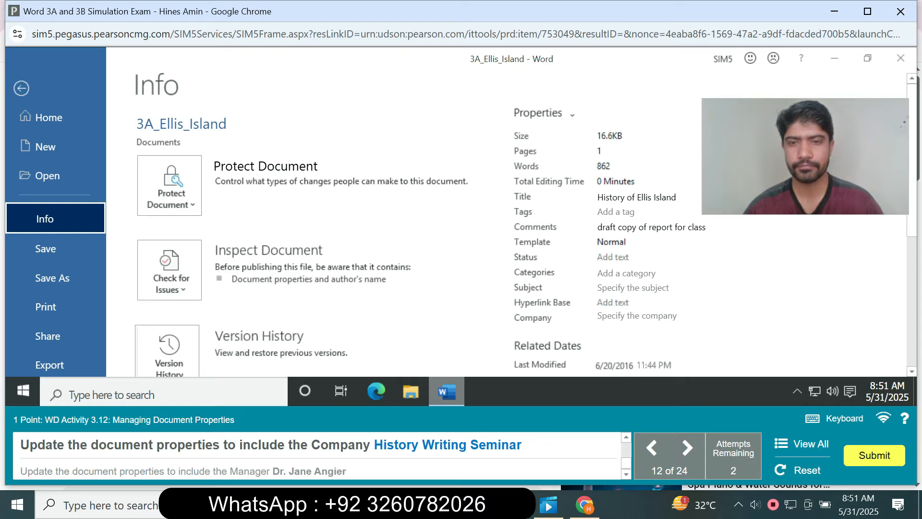
Set the document's Company property to "History Writing Seminar".
click(636, 315)
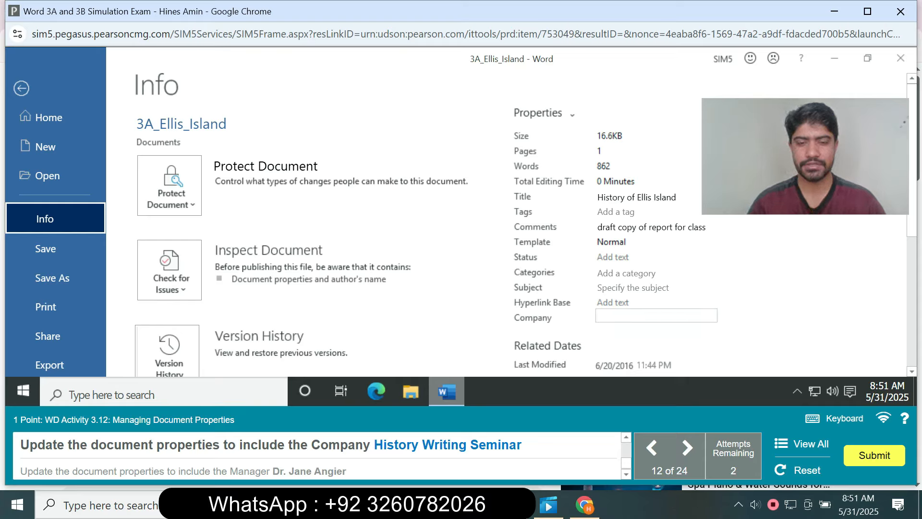
text(Hi)
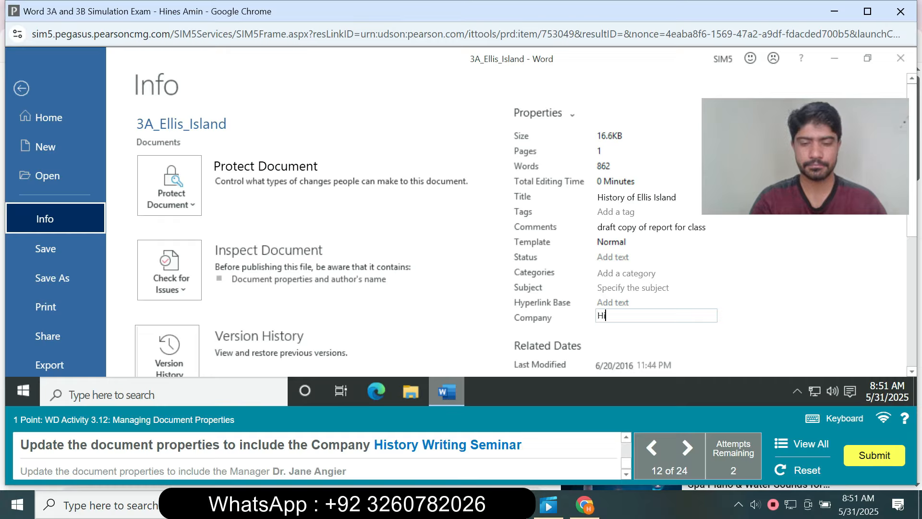
text(sto)
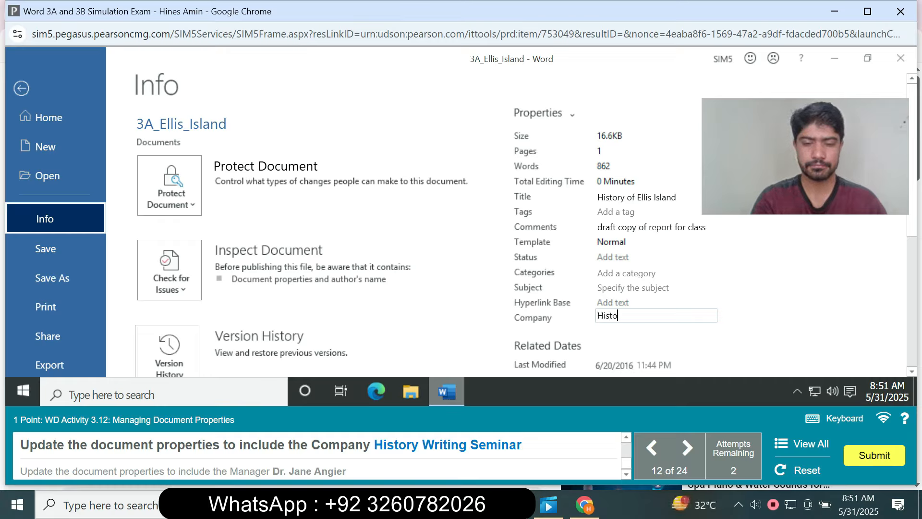
text(ry Wr)
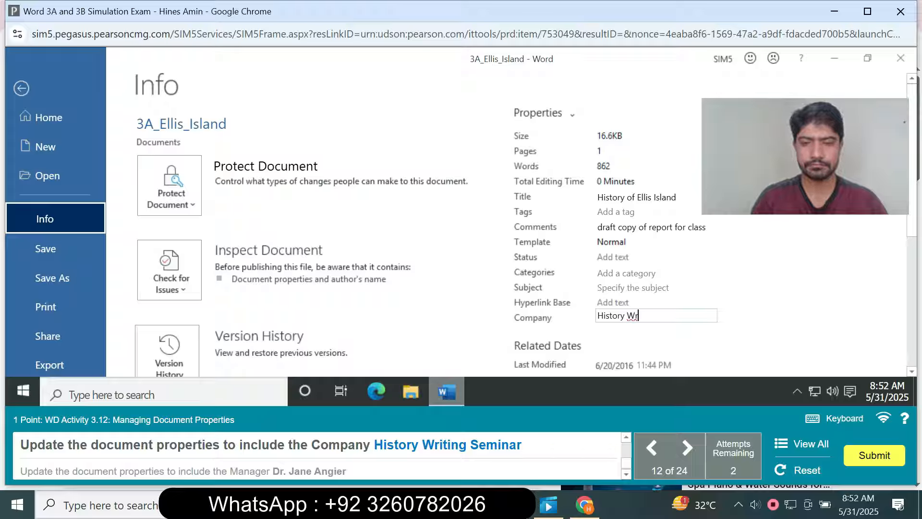
text(iting)
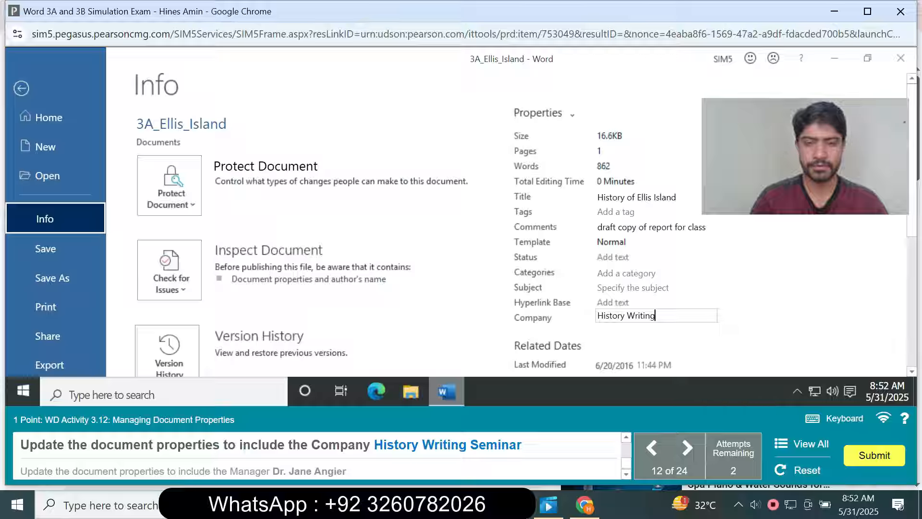
text( Se)
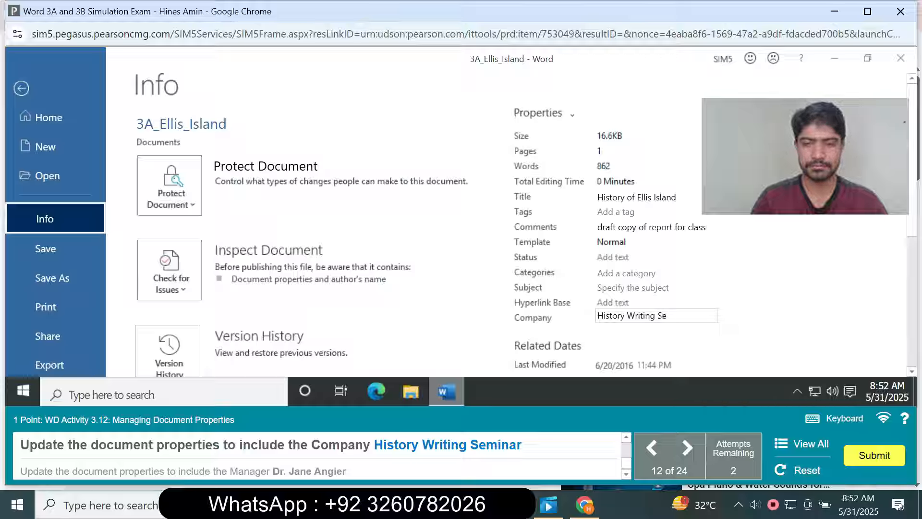
text(minar)
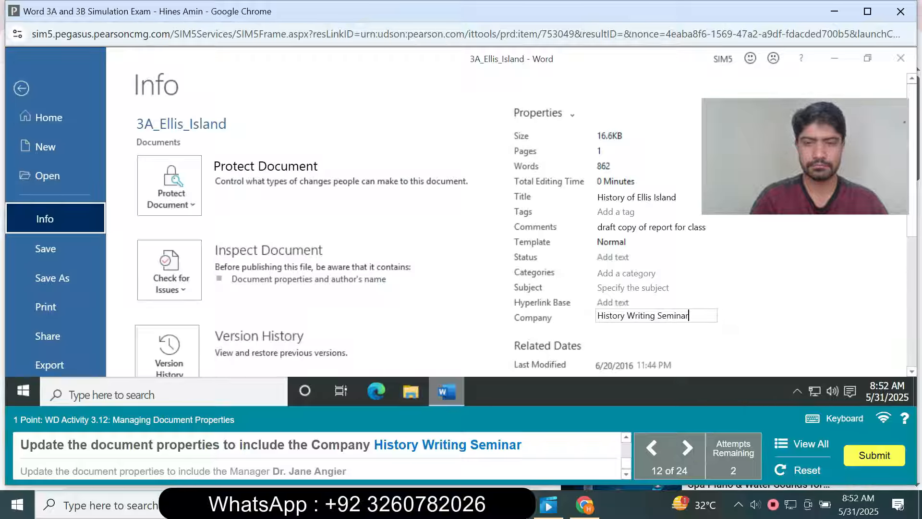
key(Return)
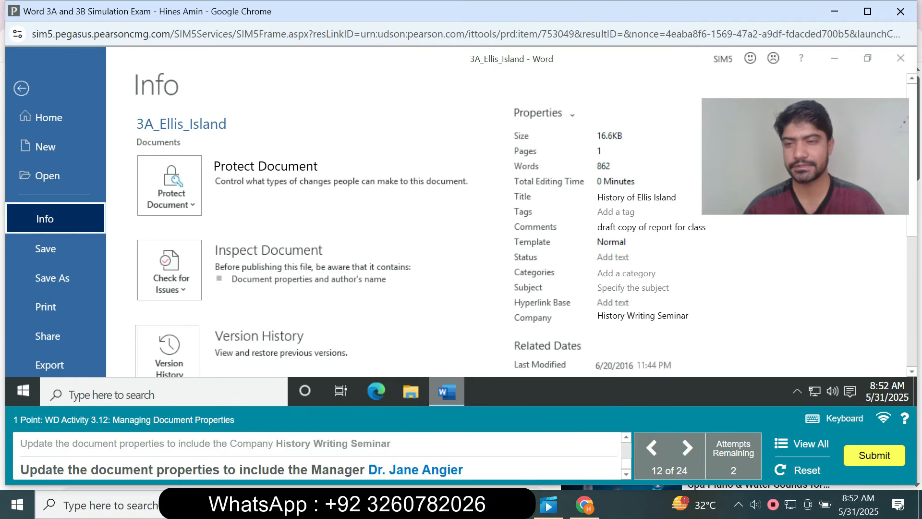
Fill in the document's Manager property under Related People with the manager's title and full name given in the task.
scroll(461, 224, down, 3)
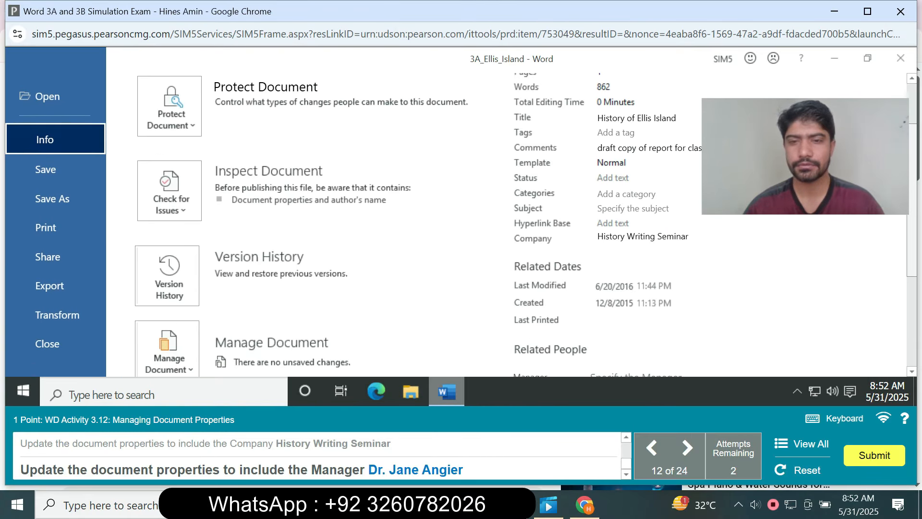
scroll(461, 225, down, 2)
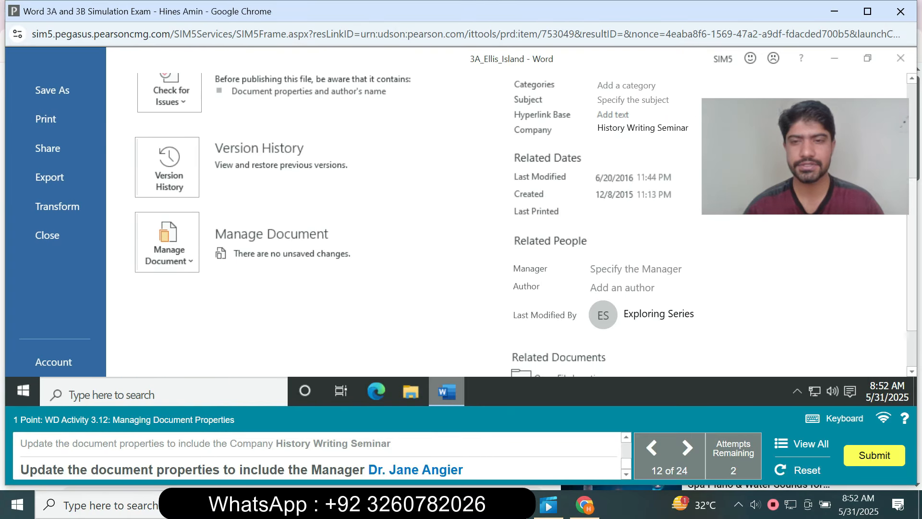
click(636, 269)
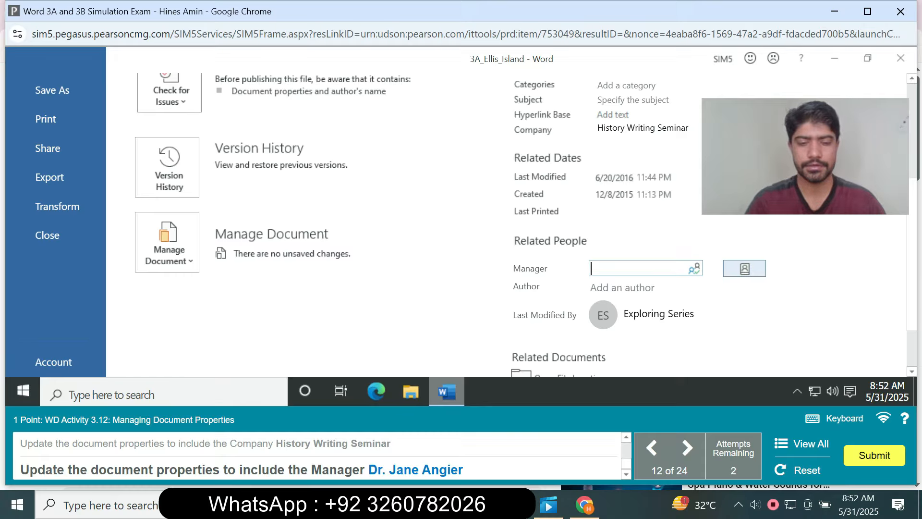
text(Dr.)
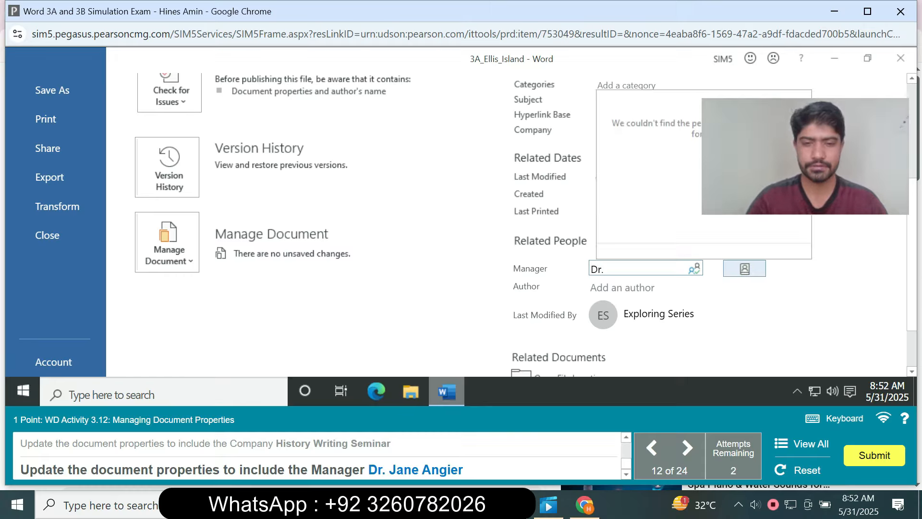
text( Jane )
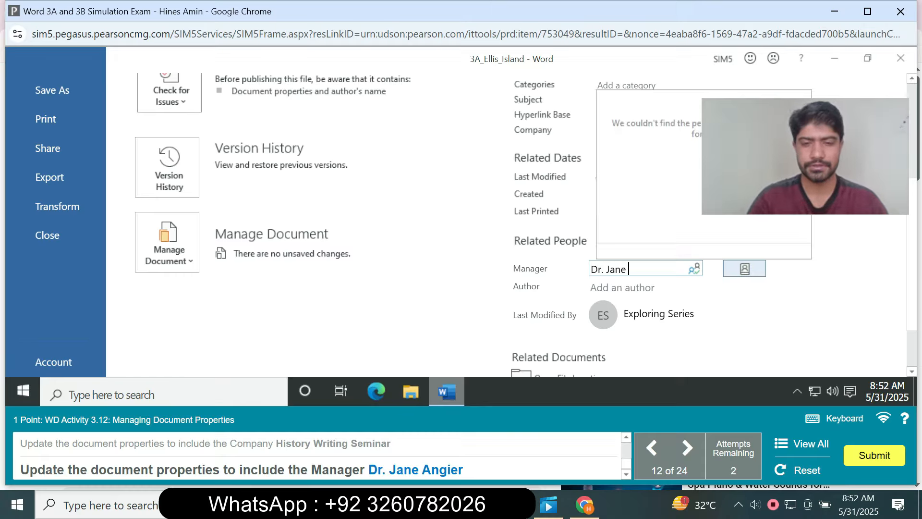
text(Angier)
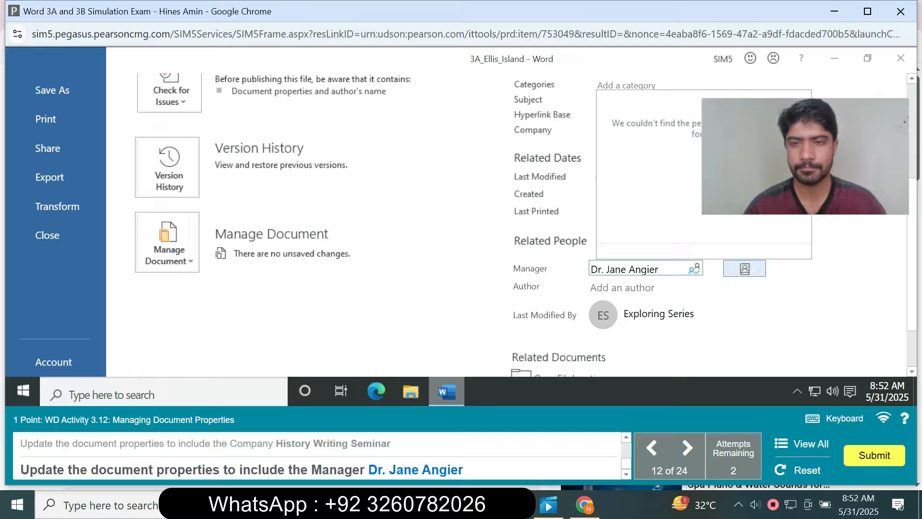
key(Return)
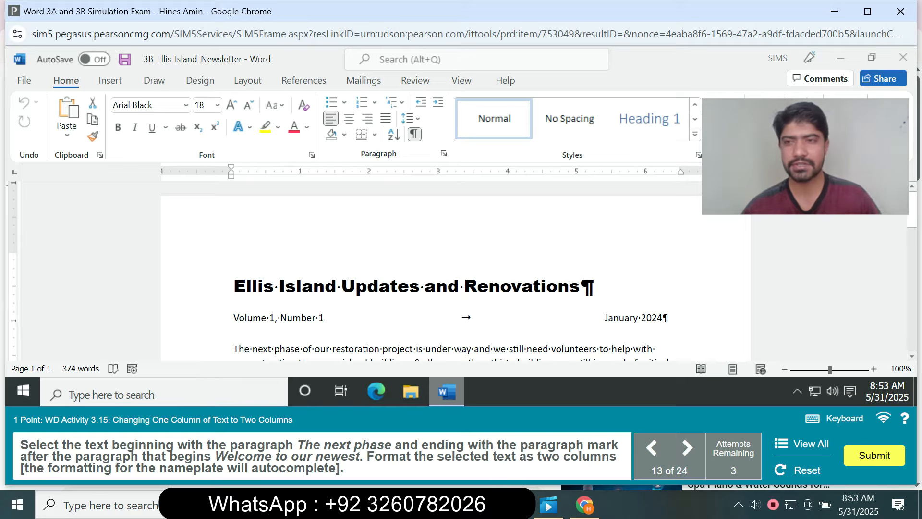
drag(912, 211, 912, 215)
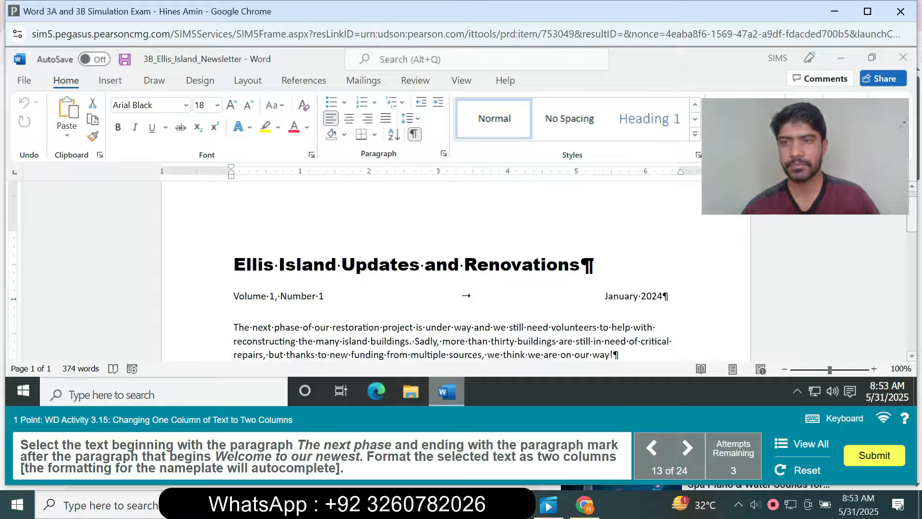
scroll(455, 271, up, 1)
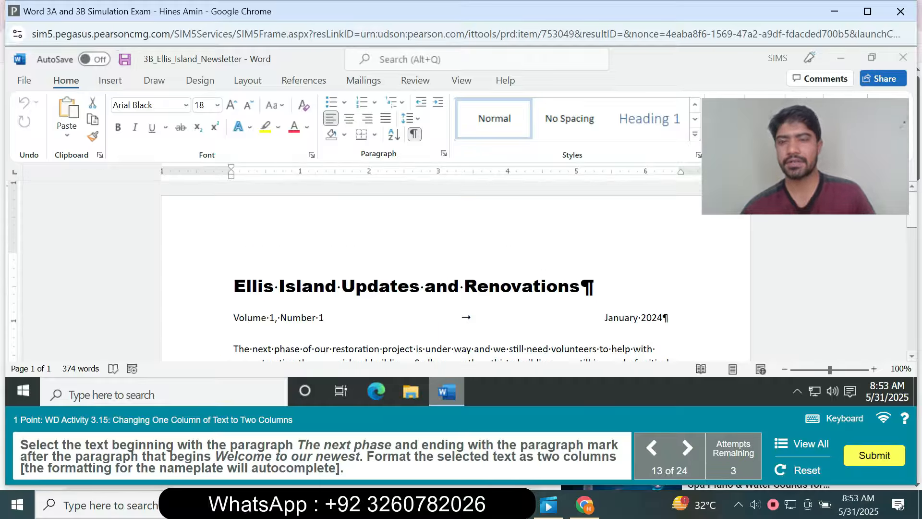
scroll(455, 271, down, 2)
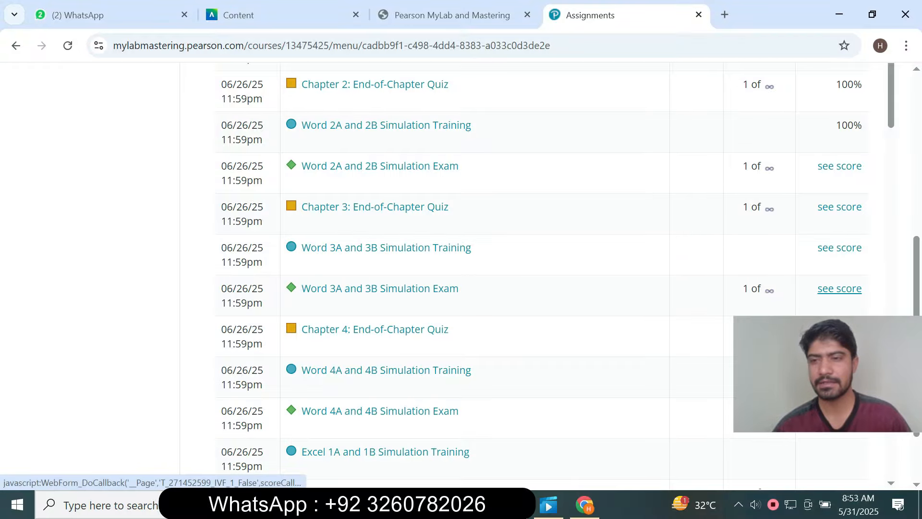
On the Assignments page in the browser, reveal the score of the Word 3A and 3B Simulation Exam.
click(840, 288)
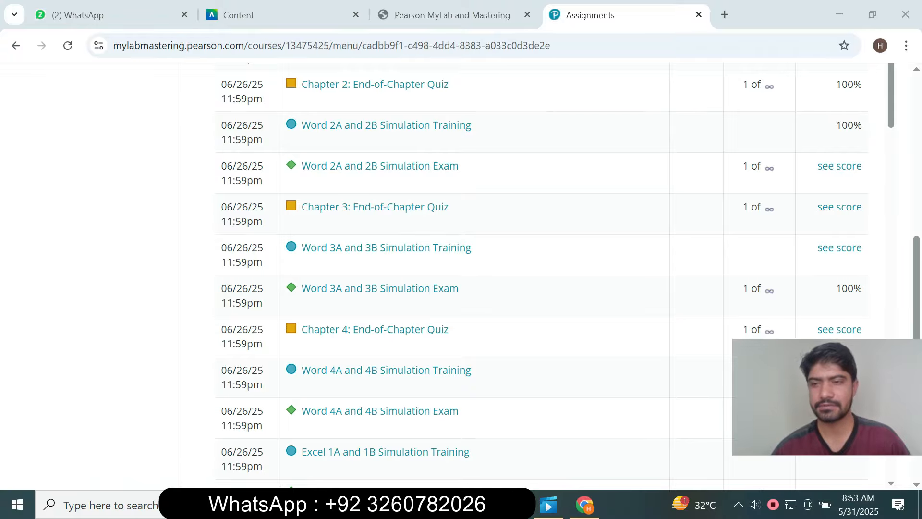